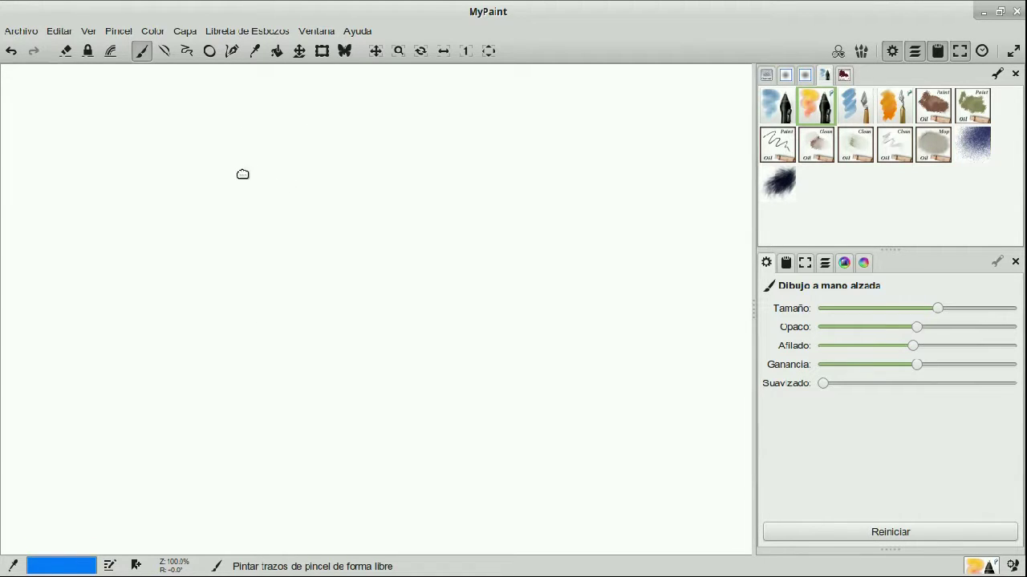
Step: Set the drawing's background to the off-white canvas pattern with a horizontal weave, after previewing the beige and light grey textures
left_click(185, 32)
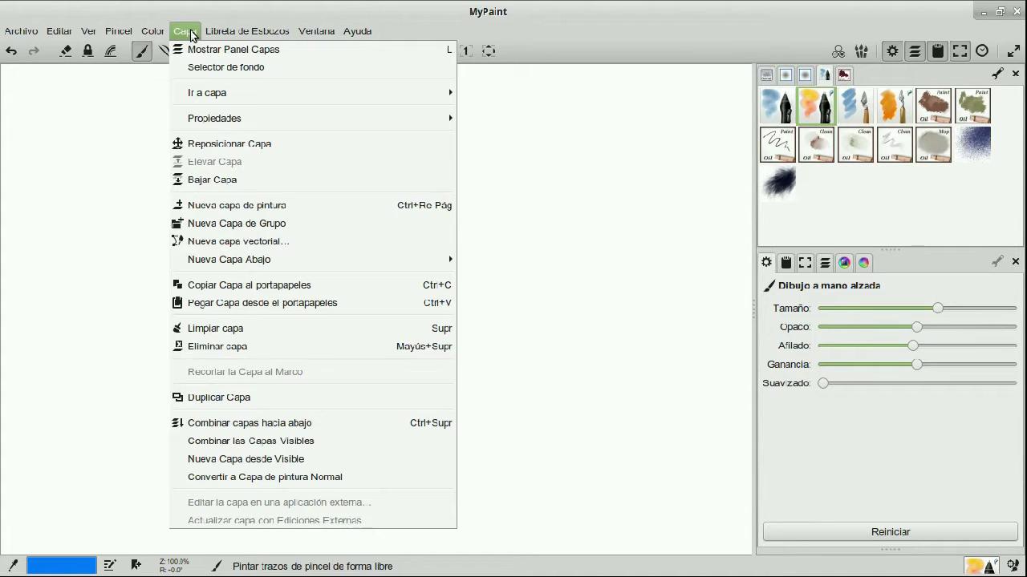
left_click(207, 69)
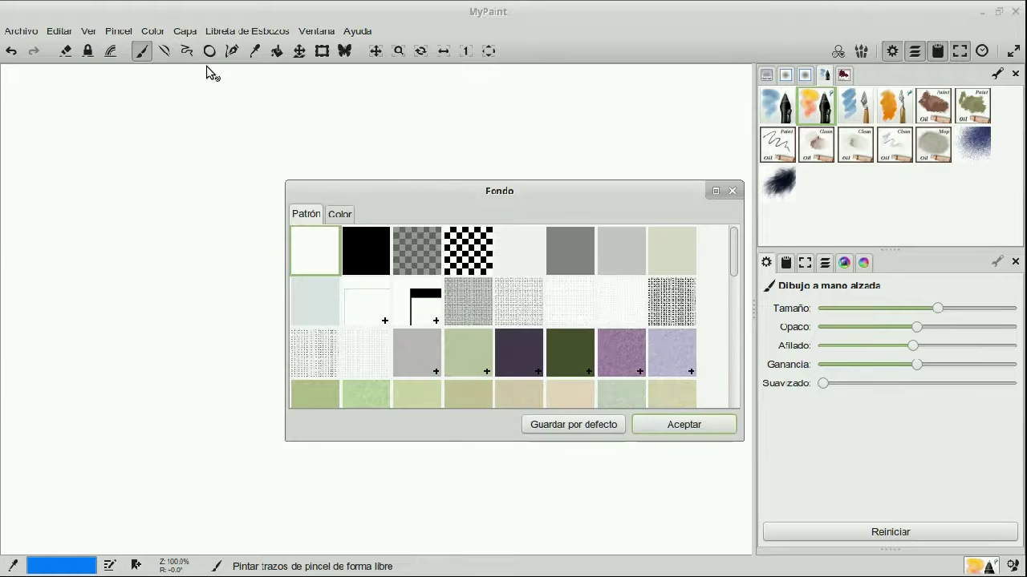
left_click_drag(731, 238, 729, 383)
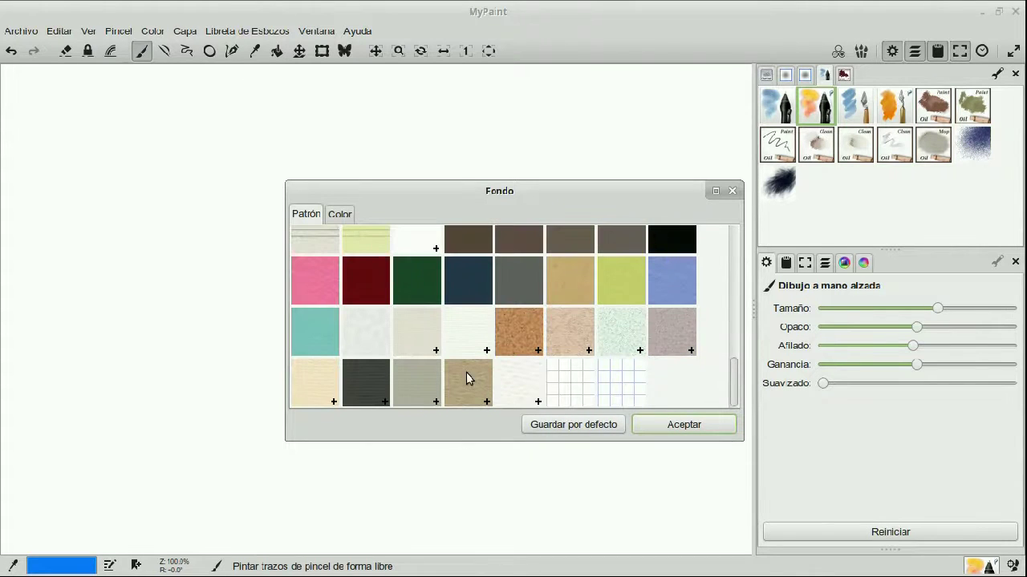
left_click(468, 358)
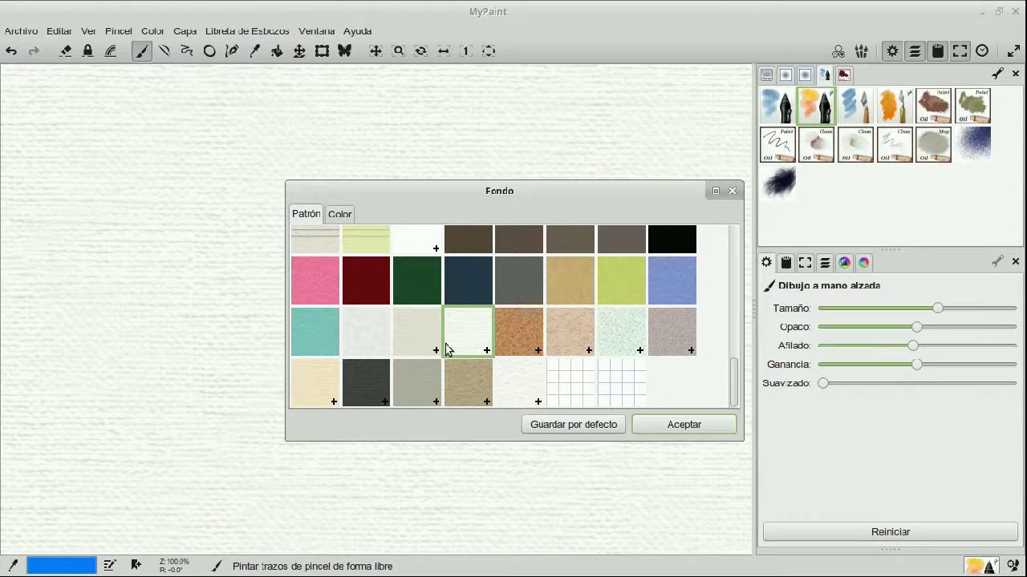
left_click(405, 339)
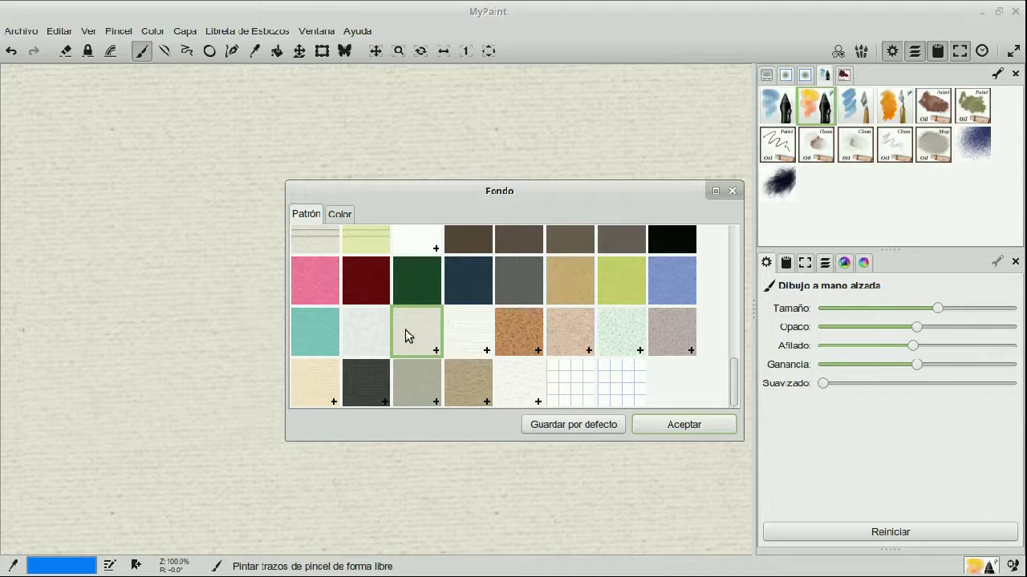
left_click(368, 331)
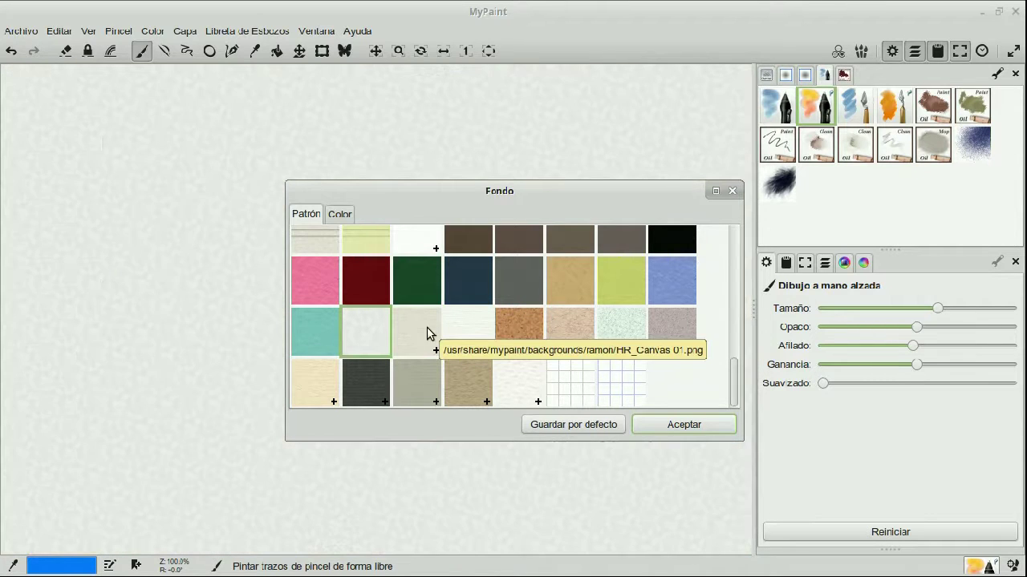
left_click(426, 335)
left_click(481, 330)
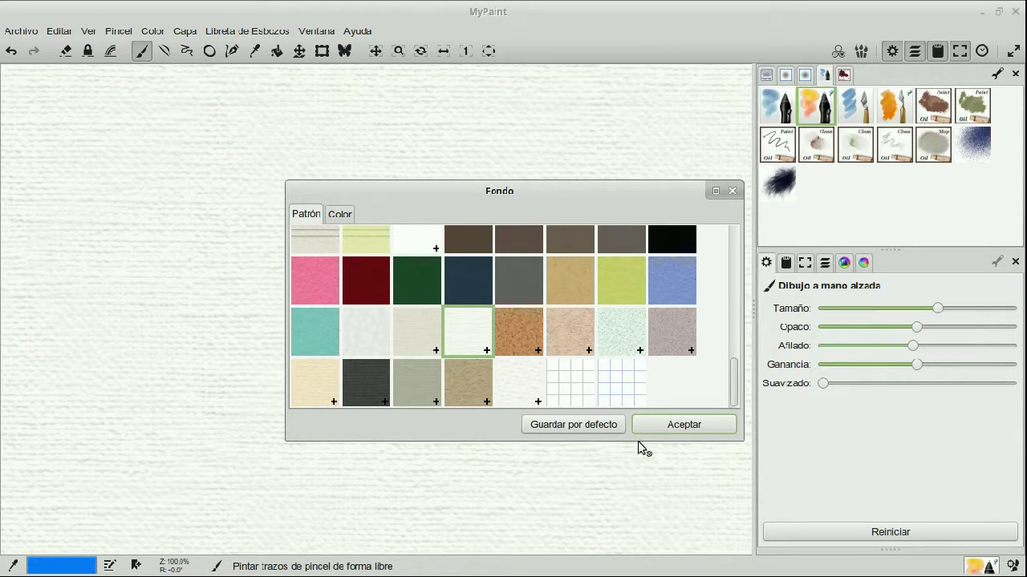
left_click(693, 425)
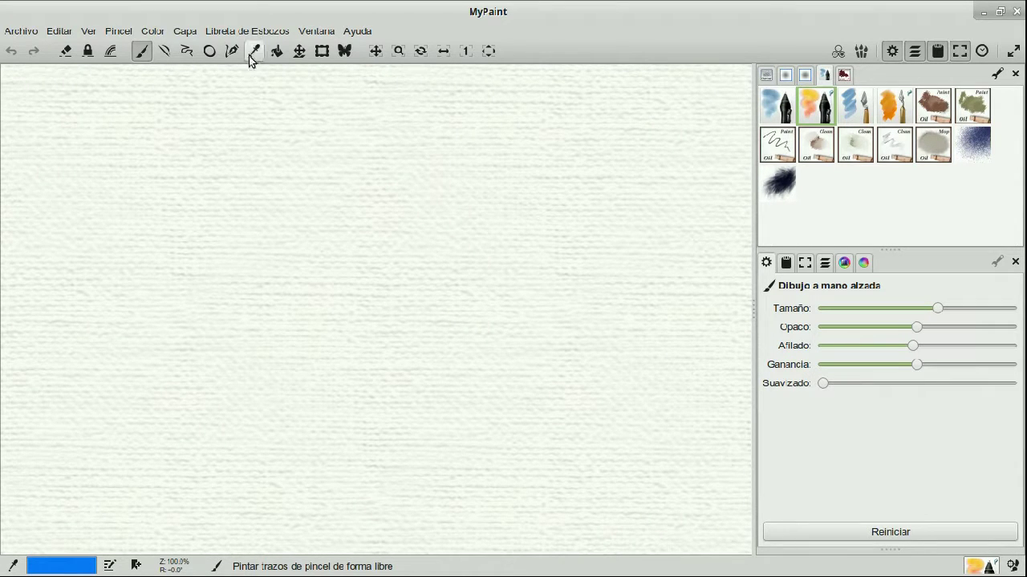
Step: Paint a blue sample with the blue black-nib brush and a magenta sample beside it with the yellow-pink black-nib brush
left_click(775, 115)
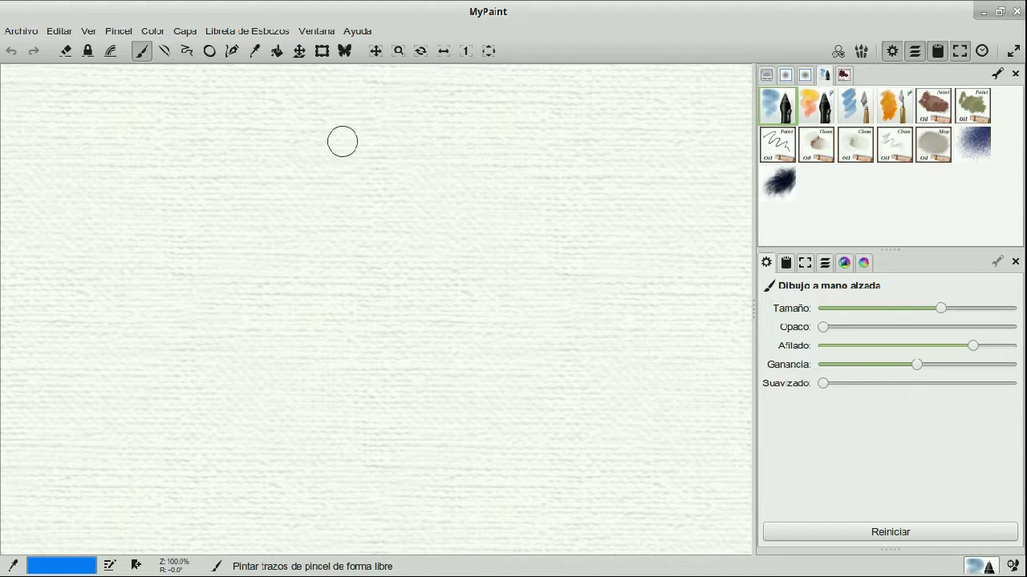
mouse_move(176, 124)
left_mouse_down()
mouse_move(104, 167)
mouse_move(147, 158)
mouse_move(109, 218)
mouse_move(146, 263)
mouse_move(106, 295)
mouse_move(205, 256)
mouse_move(205, 274)
mouse_move(192, 280)
mouse_move(128, 252)
mouse_move(75, 269)
mouse_move(103, 266)
mouse_move(130, 221)
mouse_move(141, 225)
mouse_move(110, 252)
mouse_move(213, 186)
mouse_move(141, 241)
mouse_move(236, 196)
mouse_move(209, 175)
mouse_move(86, 205)
mouse_move(206, 182)
mouse_move(232, 152)
mouse_move(152, 170)
mouse_move(201, 143)
mouse_move(167, 145)
mouse_move(164, 166)
mouse_move(83, 205)
mouse_move(116, 208)
mouse_move(196, 182)
mouse_move(226, 193)
mouse_move(225, 225)
mouse_move(177, 280)
mouse_move(89, 290)
mouse_move(125, 316)
mouse_move(203, 317)
mouse_move(190, 295)
mouse_move(194, 259)
mouse_move(165, 313)
mouse_move(158, 371)
mouse_move(138, 394)
mouse_move(103, 367)
mouse_move(115, 365)
mouse_move(124, 431)
mouse_move(96, 372)
mouse_move(102, 351)
mouse_move(136, 363)
mouse_move(126, 405)
mouse_move(134, 368)
mouse_move(149, 369)
mouse_move(164, 418)
left_mouse_up()
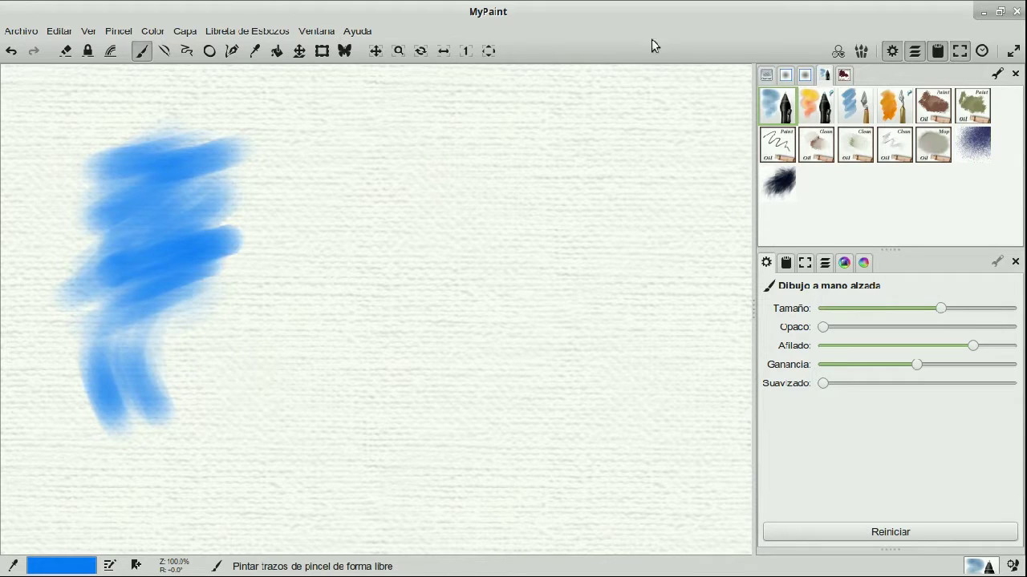
left_click(815, 106)
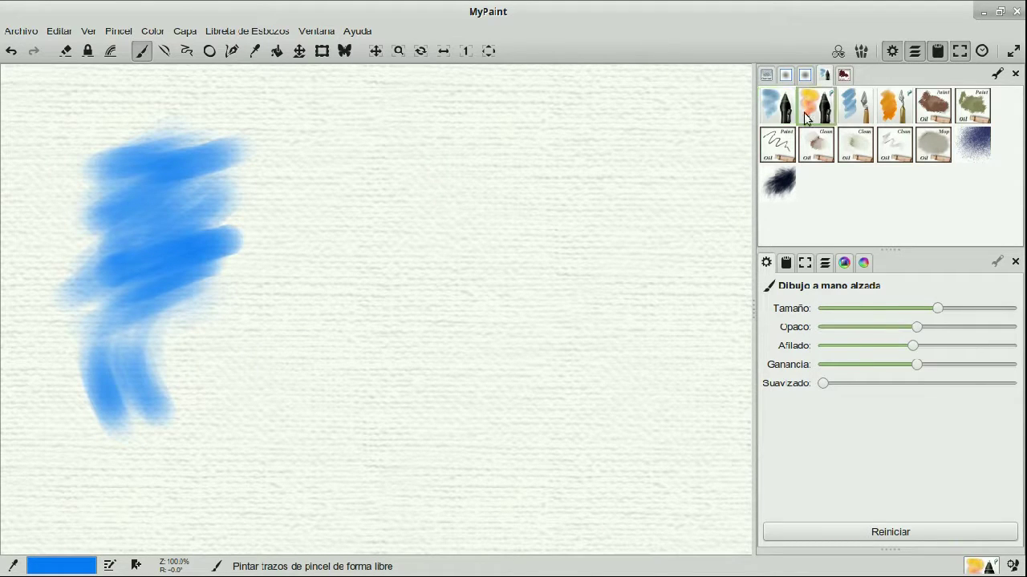
left_click_drag(311, 159, 331, 168)
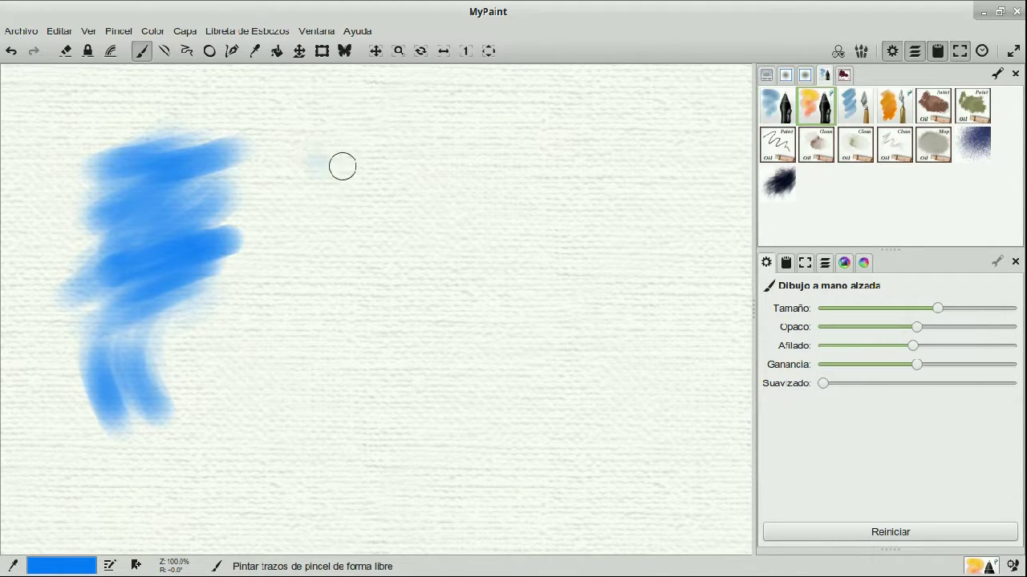
left_click(845, 262)
left_click(935, 324)
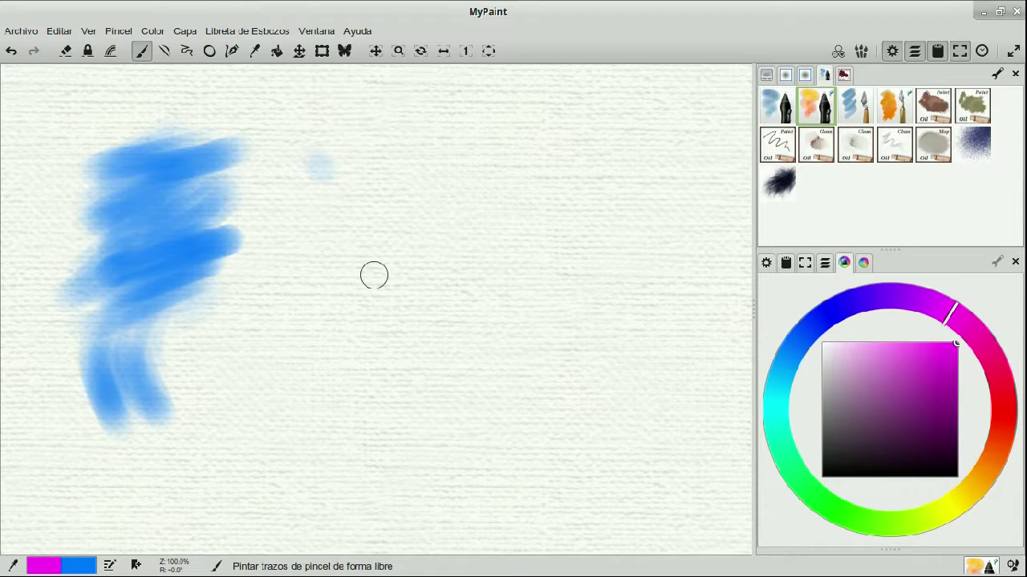
mouse_move(249, 200)
left_mouse_down()
mouse_move(284, 150)
mouse_move(264, 225)
mouse_move(266, 186)
mouse_move(294, 154)
mouse_move(288, 218)
mouse_move(299, 239)
mouse_move(330, 179)
mouse_move(344, 197)
mouse_move(329, 243)
mouse_move(334, 275)
mouse_move(398, 264)
mouse_move(377, 246)
mouse_move(295, 309)
mouse_move(267, 309)
mouse_move(268, 287)
mouse_move(252, 292)
mouse_move(309, 324)
mouse_move(281, 305)
mouse_move(276, 315)
mouse_move(283, 306)
mouse_move(315, 327)
mouse_move(325, 310)
mouse_move(290, 275)
mouse_move(291, 258)
mouse_move(276, 257)
mouse_move(257, 299)
mouse_move(362, 243)
mouse_move(382, 204)
mouse_move(404, 217)
left_mouse_up()
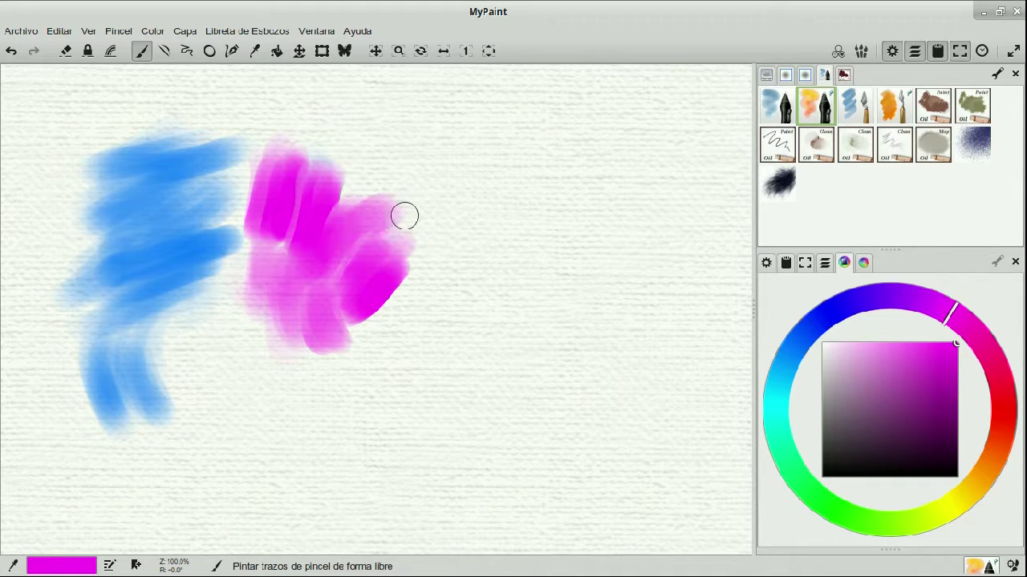
Step: Paint crimson horizontal and slanted strokes to the right of the magenta patch with the blue wooden-handled brush
left_click(852, 112)
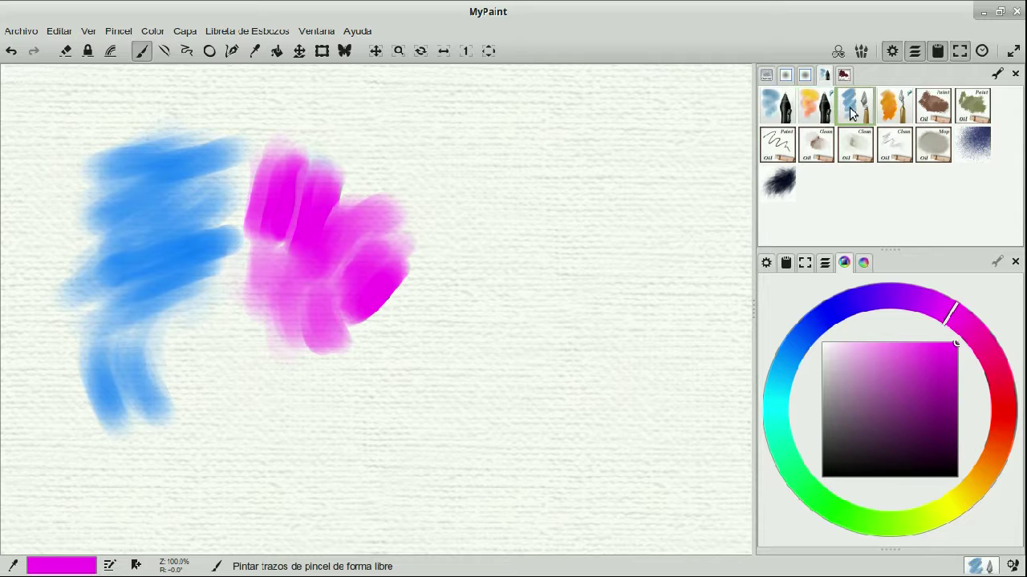
left_click(1008, 385)
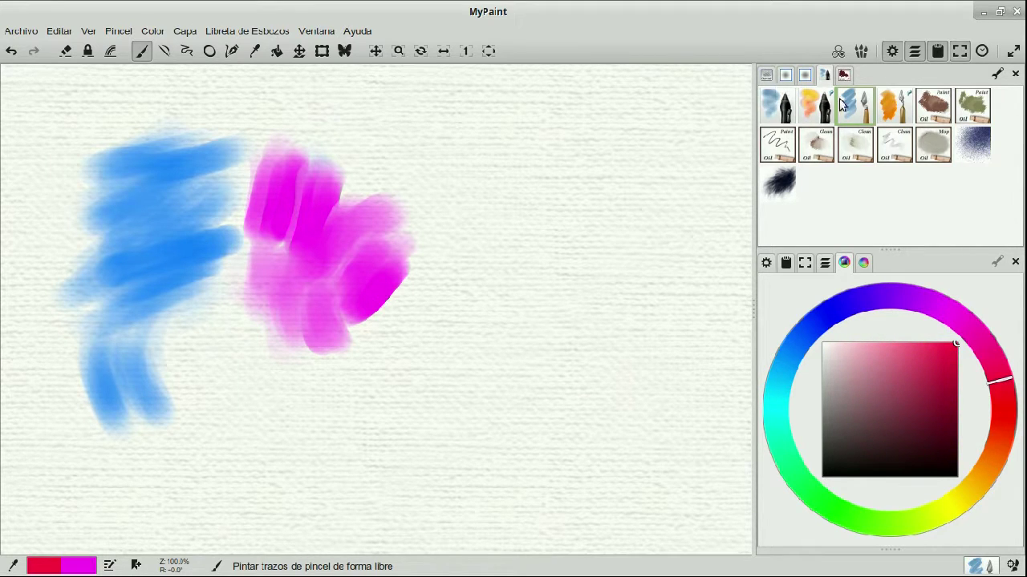
left_click_drag(383, 130, 511, 137)
mouse_move(386, 153)
left_mouse_down()
mouse_move(542, 151)
mouse_move(497, 169)
mouse_move(538, 170)
mouse_move(449, 217)
mouse_move(465, 197)
mouse_move(546, 195)
mouse_move(498, 309)
left_mouse_up()
left_click_drag(538, 209, 526, 306)
left_click_drag(585, 201, 577, 297)
left_click_drag(641, 168, 594, 293)
Step: Paint long diagonal orange strokes over and around the crimson sample with the orange wooden-handled brush
left_click(1001, 463)
left_click(894, 105)
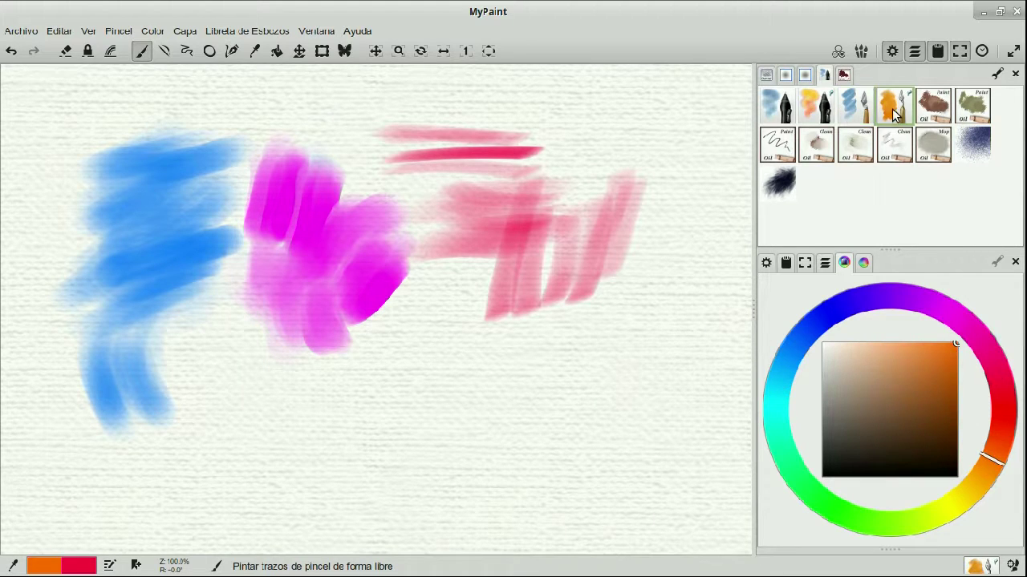
mouse_move(631, 99)
left_mouse_down()
mouse_move(681, 106)
mouse_move(633, 97)
mouse_move(510, 276)
left_mouse_up()
mouse_move(665, 212)
left_mouse_down()
mouse_move(549, 311)
mouse_move(601, 233)
mouse_move(513, 302)
mouse_move(510, 288)
mouse_move(552, 289)
mouse_move(480, 335)
mouse_move(493, 340)
mouse_move(558, 306)
mouse_move(465, 364)
mouse_move(524, 254)
mouse_move(487, 230)
mouse_move(473, 202)
mouse_move(465, 256)
mouse_move(519, 225)
mouse_move(401, 324)
left_mouse_up()
mouse_move(563, 164)
left_mouse_down()
mouse_move(539, 146)
mouse_move(416, 231)
mouse_move(511, 113)
mouse_move(434, 190)
mouse_move(529, 127)
mouse_move(386, 206)
mouse_move(497, 95)
mouse_move(369, 184)
mouse_move(417, 157)
mouse_move(385, 175)
left_mouse_up()
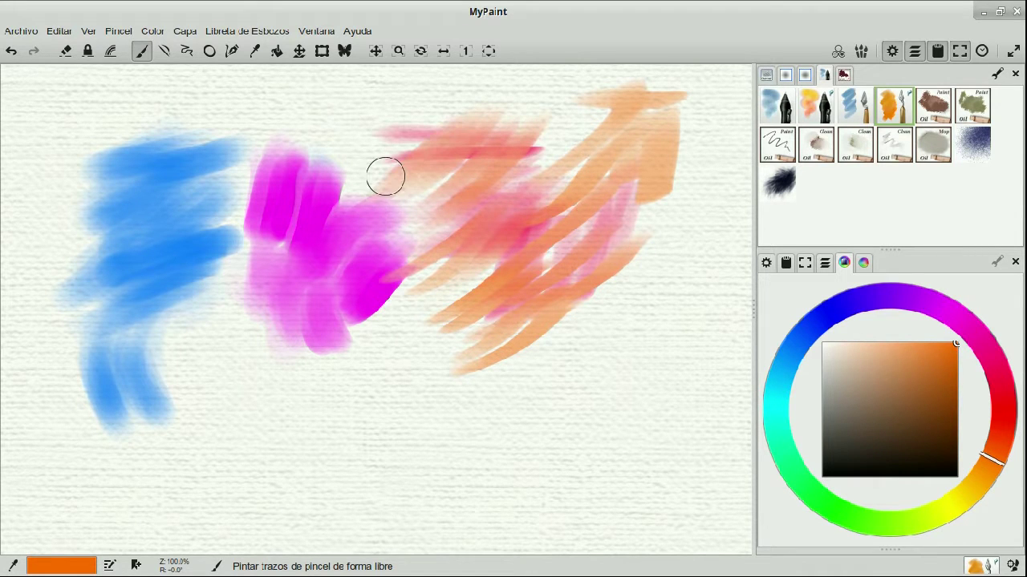
Step: Paint orange strokes over the magenta patch and beside it with the yellow-pink black-nib brush to mix the colours
left_click(851, 107)
left_click(823, 113)
mouse_move(403, 152)
left_mouse_down()
mouse_move(421, 181)
mouse_move(397, 159)
mouse_move(414, 269)
mouse_move(343, 259)
mouse_move(376, 349)
mouse_move(359, 350)
mouse_move(309, 249)
mouse_move(343, 330)
mouse_move(322, 235)
mouse_move(334, 272)
mouse_move(412, 293)
mouse_move(344, 246)
mouse_move(407, 235)
mouse_move(319, 171)
mouse_move(353, 218)
mouse_move(325, 137)
mouse_move(326, 240)
mouse_move(309, 146)
left_mouse_up()
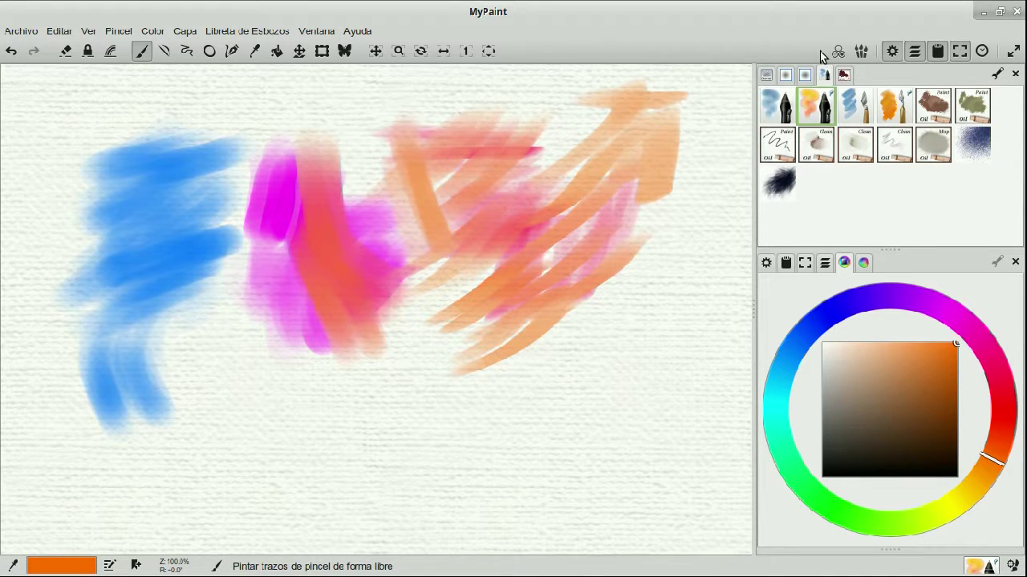
Step: Paint a textured bright yellow patch below the magenta sample with the brown Oil Paint brush
left_click(935, 119)
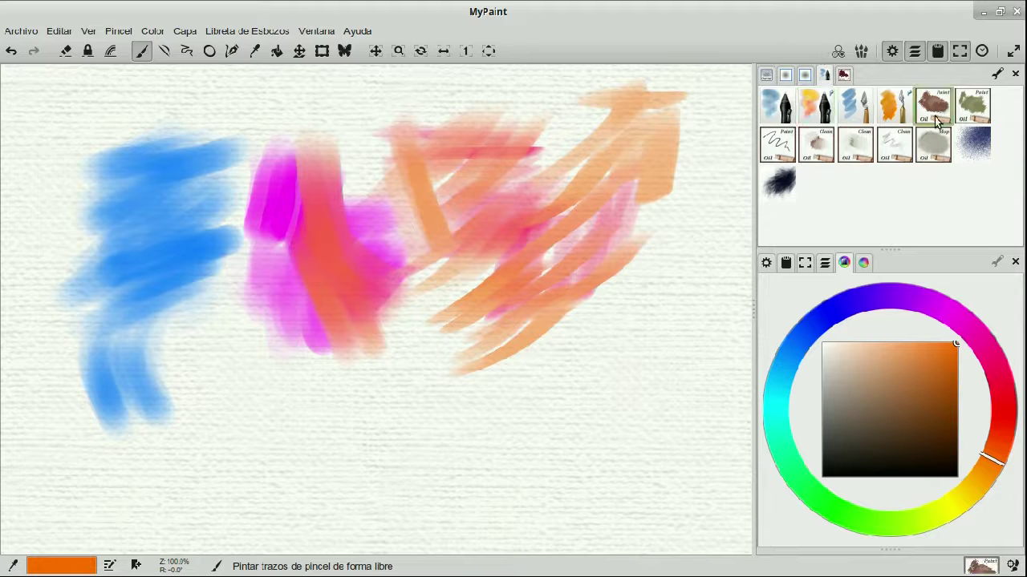
left_click(944, 504)
mouse_move(197, 358)
left_mouse_down()
mouse_move(271, 363)
mouse_move(216, 393)
mouse_move(287, 402)
mouse_move(241, 391)
mouse_move(221, 410)
mouse_move(261, 423)
left_mouse_up()
mouse_move(362, 345)
left_mouse_down()
mouse_move(316, 419)
mouse_move(357, 404)
mouse_move(344, 383)
mouse_move(252, 465)
mouse_move(262, 431)
mouse_move(264, 474)
mouse_move(428, 399)
mouse_move(373, 447)
mouse_move(442, 406)
mouse_move(428, 422)
mouse_move(475, 417)
left_mouse_up()
Step: Paint a very dark green patch to the right of the yellow one and extend it with lighter strokes toward the upper right
left_click(830, 494)
left_click(864, 455)
mouse_move(527, 370)
left_mouse_down()
mouse_move(529, 393)
mouse_move(441, 461)
mouse_move(535, 449)
mouse_move(447, 454)
mouse_move(517, 364)
mouse_move(465, 373)
mouse_move(553, 368)
mouse_move(532, 422)
mouse_move(551, 426)
mouse_move(534, 431)
mouse_move(542, 399)
left_mouse_up()
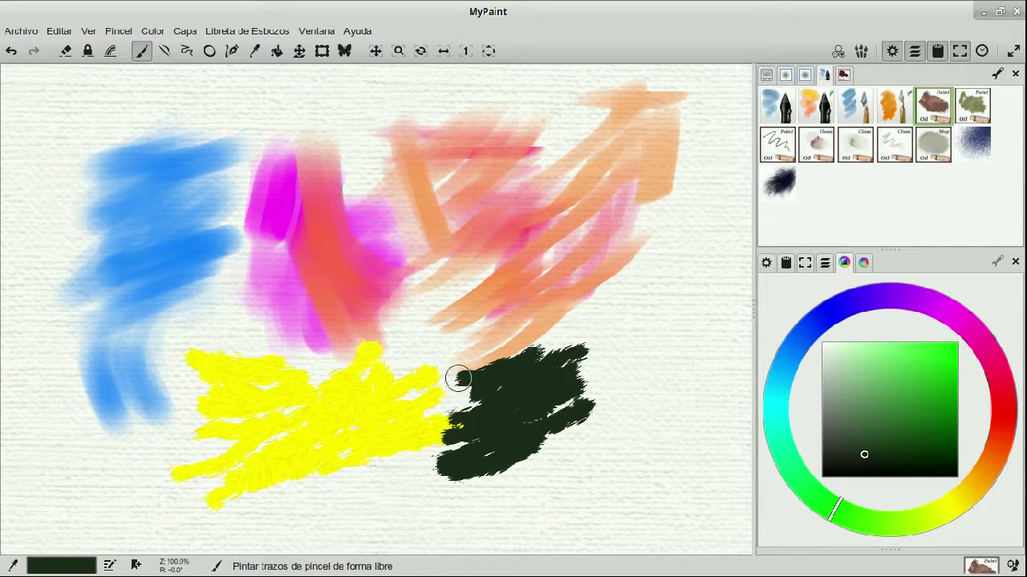
mouse_move(566, 330)
left_mouse_down()
mouse_move(633, 321)
mouse_move(586, 347)
mouse_move(647, 353)
mouse_move(578, 409)
mouse_move(660, 305)
mouse_move(634, 354)
mouse_move(658, 337)
mouse_move(618, 377)
left_mouse_up()
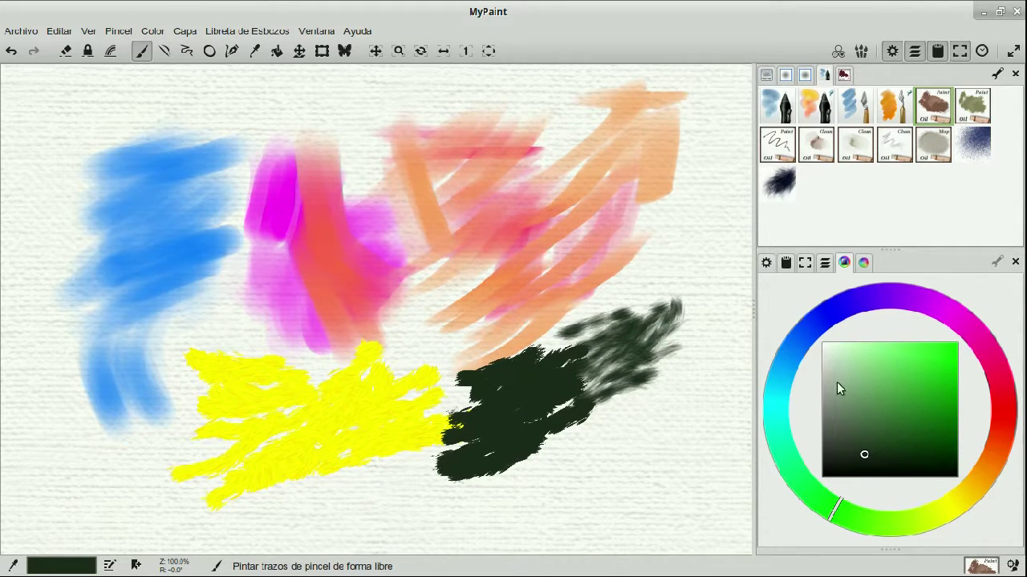
Step: With the green Oil Paint brush, add dark strokes below the dark green patch and bright yellow strokes over it
left_click(980, 114)
mouse_move(405, 465)
left_mouse_down()
mouse_move(368, 488)
mouse_move(407, 480)
mouse_move(422, 488)
mouse_move(362, 535)
mouse_move(436, 513)
left_mouse_up()
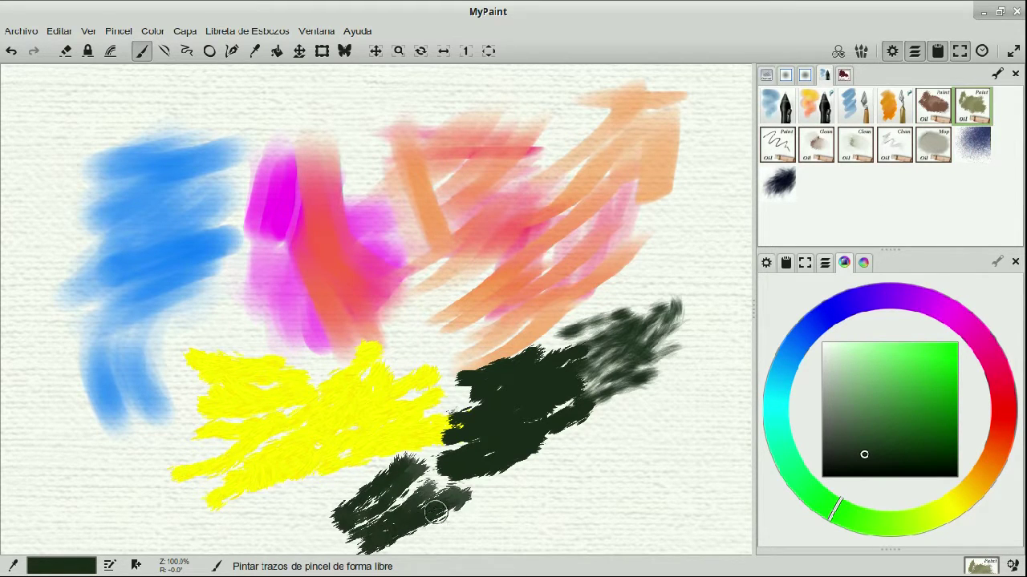
left_click(944, 502)
mouse_move(507, 493)
left_mouse_down()
mouse_move(492, 470)
mouse_move(496, 521)
left_mouse_up()
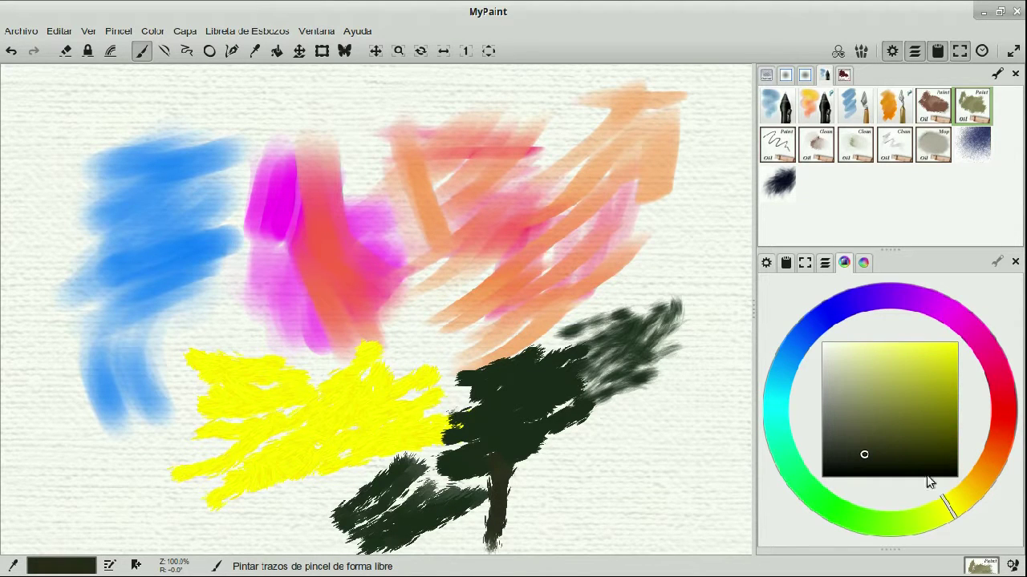
left_click_drag(920, 362, 956, 347)
mouse_move(503, 473)
left_mouse_down()
mouse_move(514, 523)
mouse_move(513, 367)
mouse_move(531, 438)
mouse_move(568, 354)
mouse_move(560, 452)
mouse_move(503, 372)
mouse_move(498, 442)
mouse_move(539, 370)
mouse_move(513, 376)
mouse_move(521, 415)
mouse_move(531, 405)
mouse_move(497, 381)
mouse_move(485, 396)
mouse_move(482, 440)
mouse_move(477, 393)
mouse_move(470, 464)
mouse_move(583, 355)
mouse_move(567, 421)
mouse_move(595, 332)
mouse_move(578, 423)
mouse_move(623, 340)
mouse_move(599, 403)
mouse_move(618, 330)
mouse_move(606, 383)
mouse_move(619, 397)
mouse_move(648, 302)
mouse_move(637, 374)
mouse_move(670, 309)
mouse_move(640, 358)
mouse_move(602, 351)
mouse_move(643, 377)
mouse_move(640, 362)
mouse_move(612, 391)
mouse_move(622, 327)
mouse_move(602, 364)
mouse_move(538, 344)
mouse_move(579, 375)
mouse_move(518, 354)
mouse_move(613, 385)
left_mouse_up()
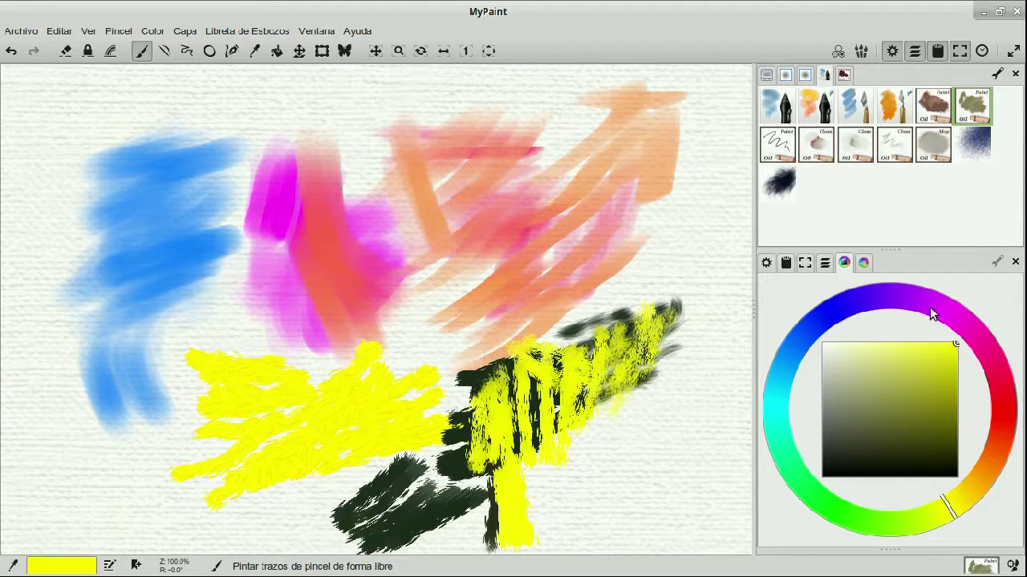
Step: With the fine-line Oil Paint brush, scribble in yellow above the blue sample and fill part of the blue with bright green lines
left_click(780, 152)
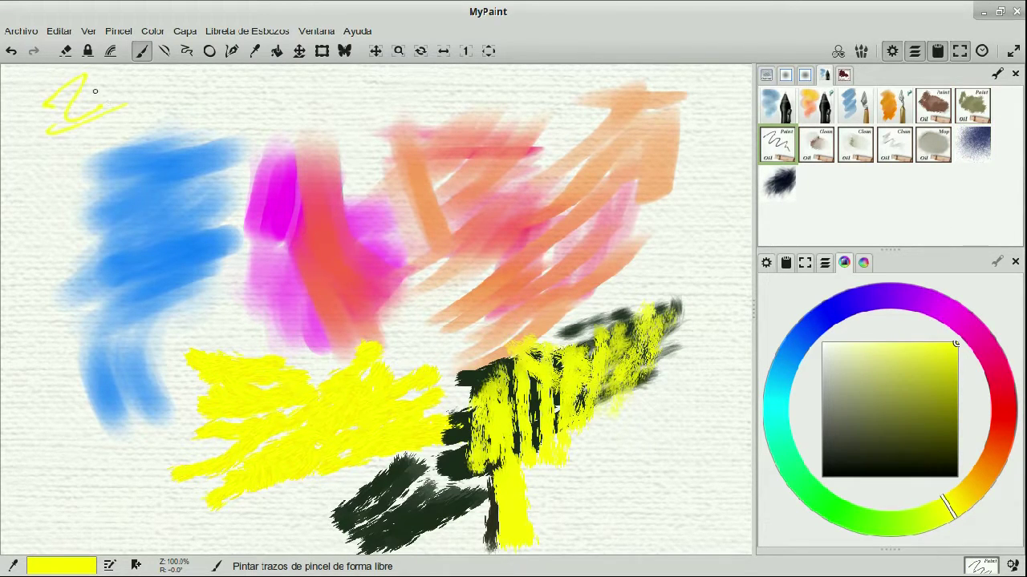
left_click(801, 490)
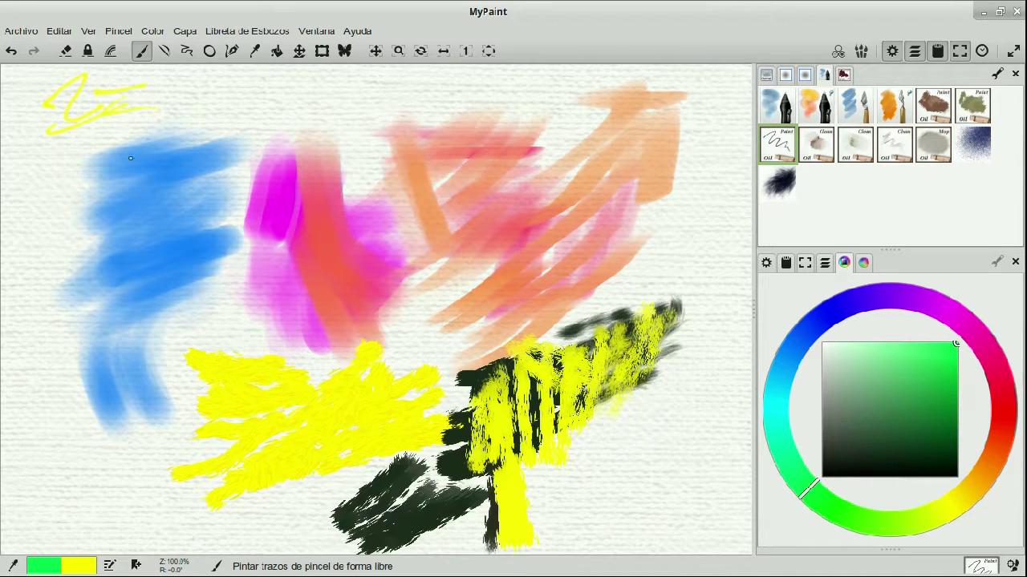
left_click_drag(73, 123, 117, 239)
mouse_move(99, 144)
left_mouse_down()
mouse_move(151, 195)
mouse_move(151, 278)
left_mouse_up()
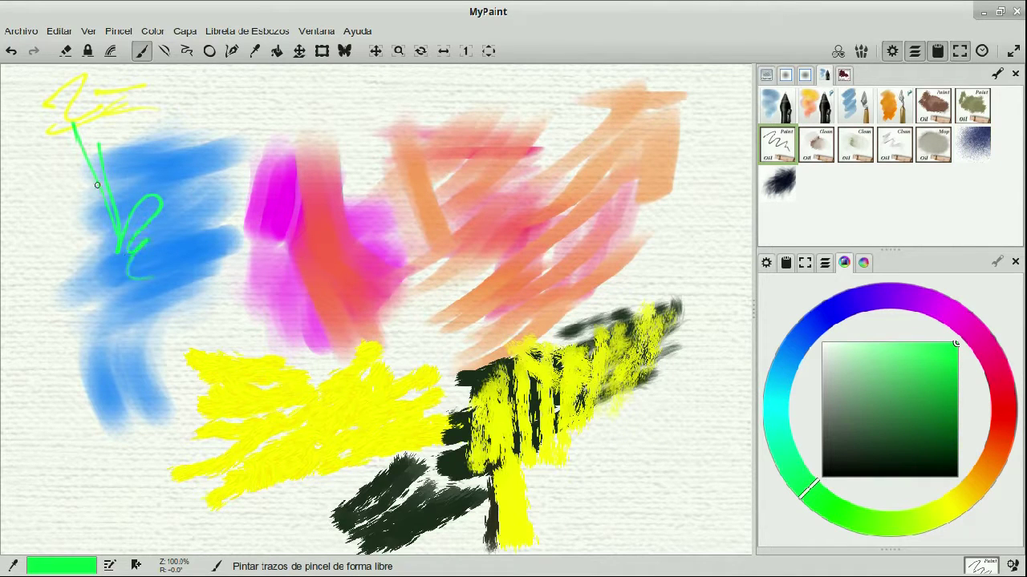
mouse_move(126, 165)
left_mouse_down()
mouse_move(130, 260)
mouse_move(161, 158)
mouse_move(136, 271)
mouse_move(183, 229)
mouse_move(165, 248)
left_mouse_up()
Step: Blend the orange and magenta strokes, and the yellow with the dark green, using the brownish Oil Clean brush
left_click(812, 162)
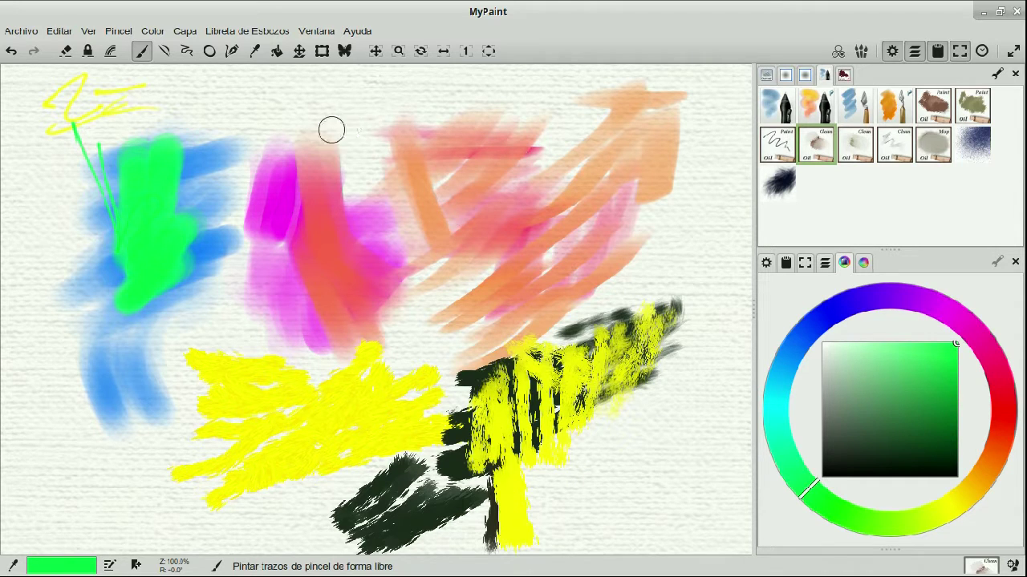
mouse_move(350, 137)
left_mouse_down()
mouse_move(311, 173)
mouse_move(364, 148)
mouse_move(361, 168)
mouse_move(303, 211)
mouse_move(310, 224)
mouse_move(340, 211)
mouse_move(355, 223)
mouse_move(373, 219)
mouse_move(354, 255)
mouse_move(371, 266)
mouse_move(358, 292)
mouse_move(405, 188)
mouse_move(427, 204)
mouse_move(422, 242)
mouse_move(438, 234)
mouse_move(446, 194)
mouse_move(437, 166)
mouse_move(414, 162)
mouse_move(426, 143)
mouse_move(449, 145)
mouse_move(429, 181)
mouse_move(361, 213)
mouse_move(389, 210)
left_mouse_up()
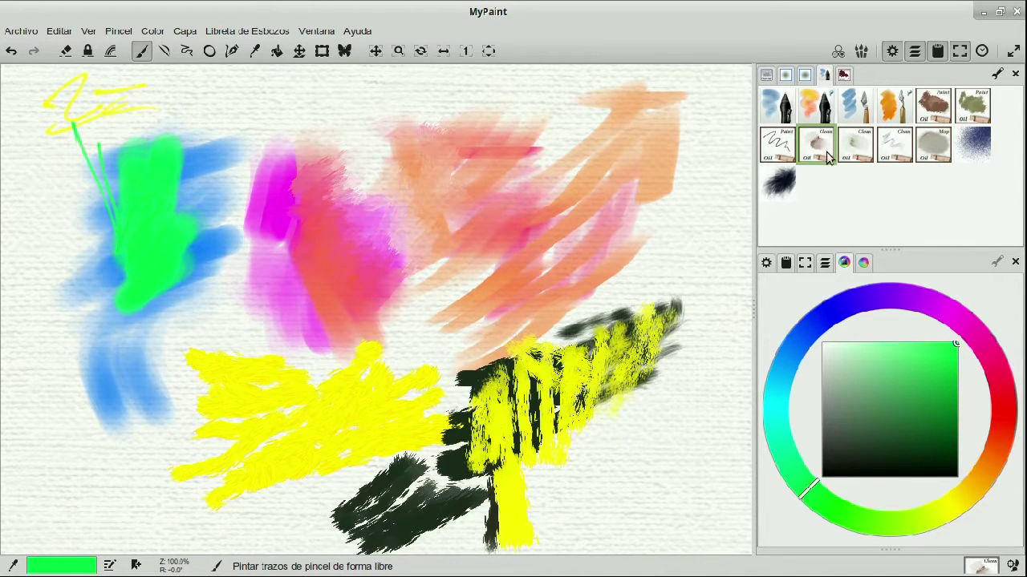
mouse_move(280, 203)
left_mouse_down()
mouse_move(295, 237)
mouse_move(269, 227)
mouse_move(282, 270)
mouse_move(288, 181)
mouse_move(331, 239)
mouse_move(312, 256)
mouse_move(341, 230)
mouse_move(307, 254)
mouse_move(310, 297)
left_mouse_up()
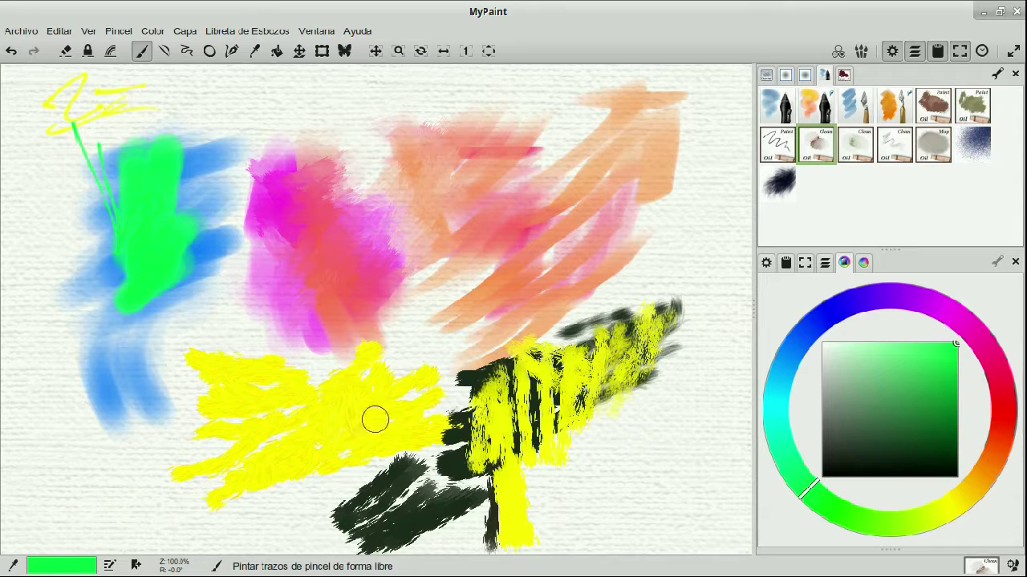
mouse_move(464, 397)
left_mouse_down()
mouse_move(501, 367)
mouse_move(535, 372)
mouse_move(508, 410)
mouse_move(508, 429)
mouse_move(525, 430)
mouse_move(494, 446)
mouse_move(504, 419)
mouse_move(481, 449)
mouse_move(539, 426)
mouse_move(497, 481)
mouse_move(544, 492)
mouse_move(476, 486)
mouse_move(478, 519)
mouse_move(507, 531)
mouse_move(494, 539)
mouse_move(509, 499)
mouse_move(490, 520)
left_mouse_up()
Step: Blend the lower blue strokes, the yellow patch's left part and the lower magenta area with the greenish Oil Clean brush
left_click(855, 150)
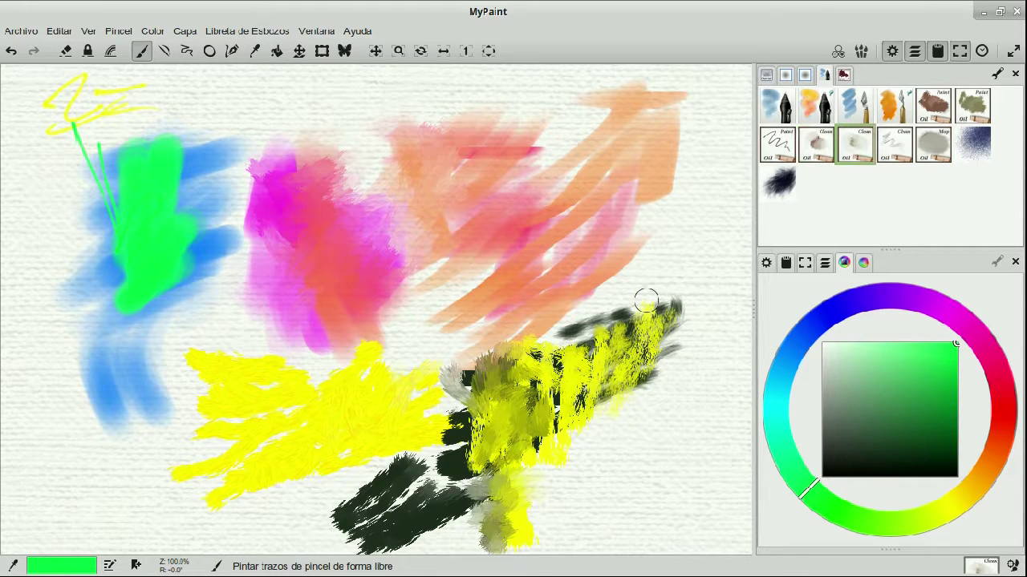
mouse_move(104, 368)
left_mouse_down()
mouse_move(130, 377)
mouse_move(110, 411)
mouse_move(144, 415)
mouse_move(116, 356)
mouse_move(102, 373)
mouse_move(129, 347)
mouse_move(223, 386)
mouse_move(198, 394)
mouse_move(191, 349)
mouse_move(236, 342)
mouse_move(249, 354)
mouse_move(284, 353)
mouse_move(259, 369)
mouse_move(192, 360)
left_mouse_up()
mouse_move(300, 383)
left_mouse_down()
mouse_move(266, 399)
mouse_move(295, 397)
mouse_move(158, 416)
mouse_move(245, 425)
left_mouse_up()
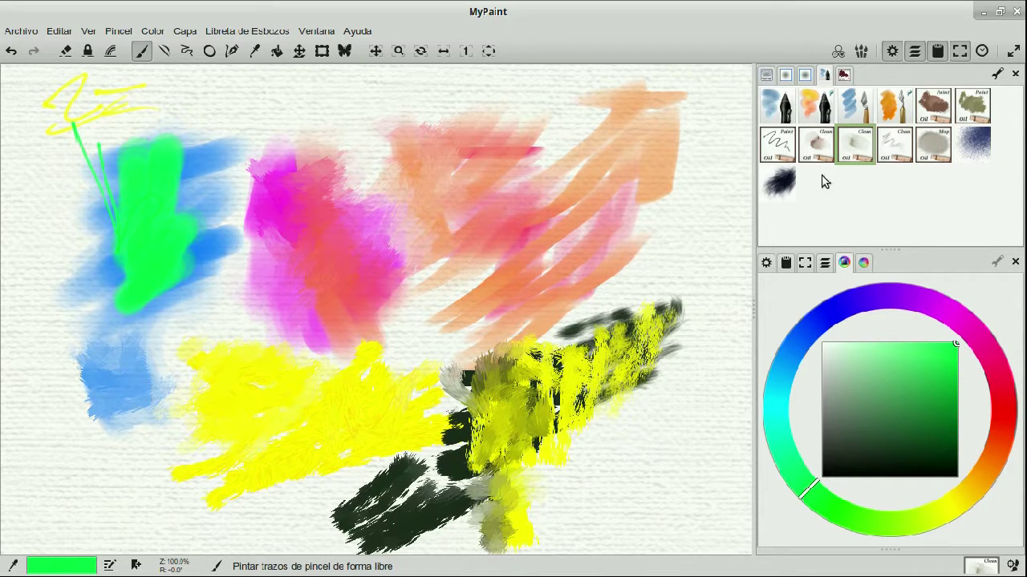
mouse_move(215, 303)
left_mouse_down()
mouse_move(277, 274)
mouse_move(265, 301)
mouse_move(272, 313)
mouse_move(329, 330)
left_mouse_up()
Step: Blend the overlapping crimson and orange strokes with the fine-line Oil Clean brush
left_click(894, 146)
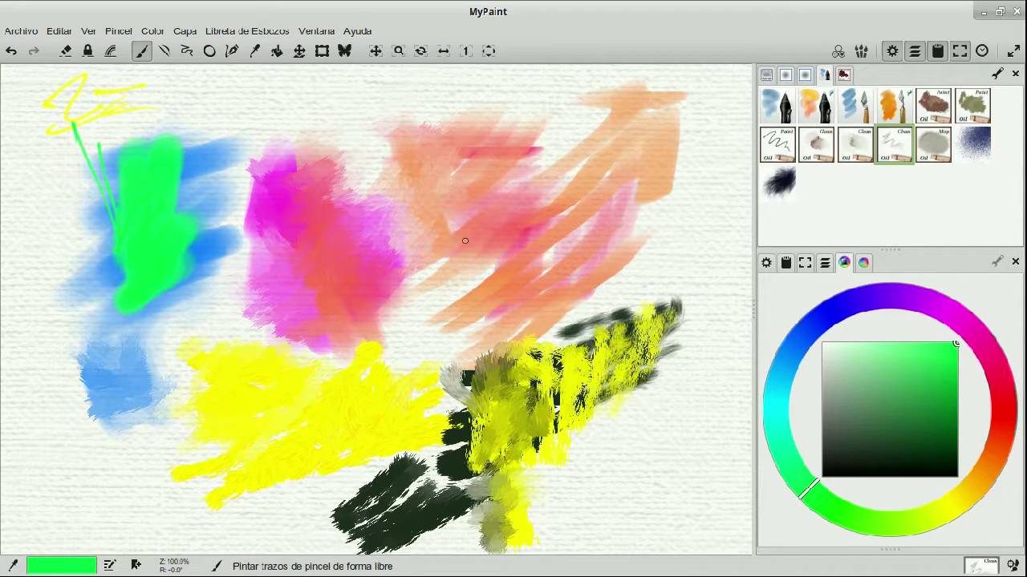
mouse_move(507, 226)
left_mouse_down()
mouse_move(478, 190)
mouse_move(523, 218)
mouse_move(483, 163)
mouse_move(457, 214)
mouse_move(521, 234)
mouse_move(486, 232)
mouse_move(498, 239)
mouse_move(559, 233)
mouse_move(594, 246)
mouse_move(551, 246)
mouse_move(619, 223)
mouse_move(559, 227)
left_mouse_up()
mouse_move(634, 174)
left_mouse_down()
mouse_move(550, 190)
mouse_move(621, 163)
mouse_move(625, 174)
mouse_move(586, 157)
mouse_move(586, 181)
mouse_move(566, 212)
left_mouse_up()
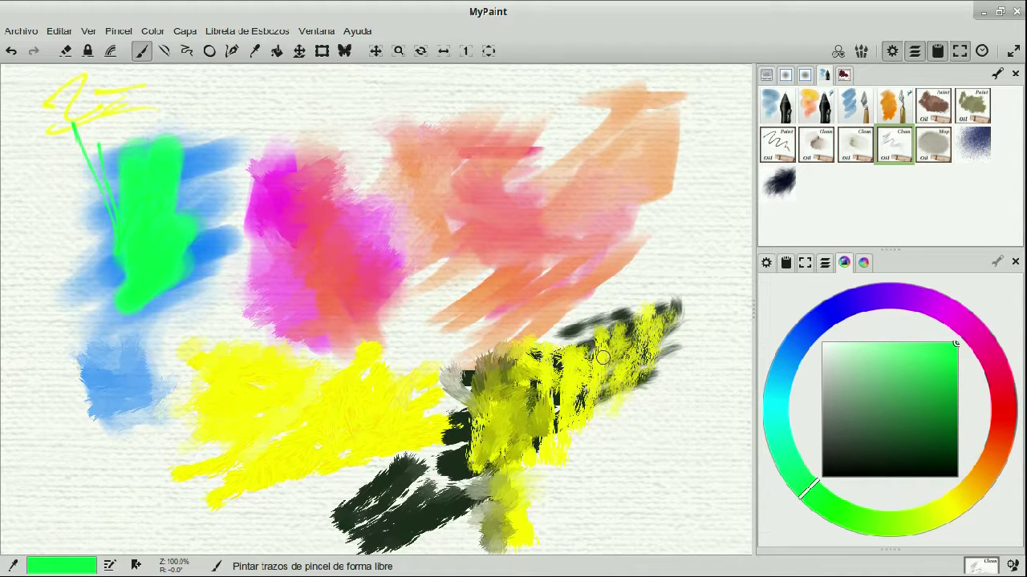
Step: Soften the magenta patch's upper edge and the lower blue patch with the Oil Mop brush
left_click(933, 149)
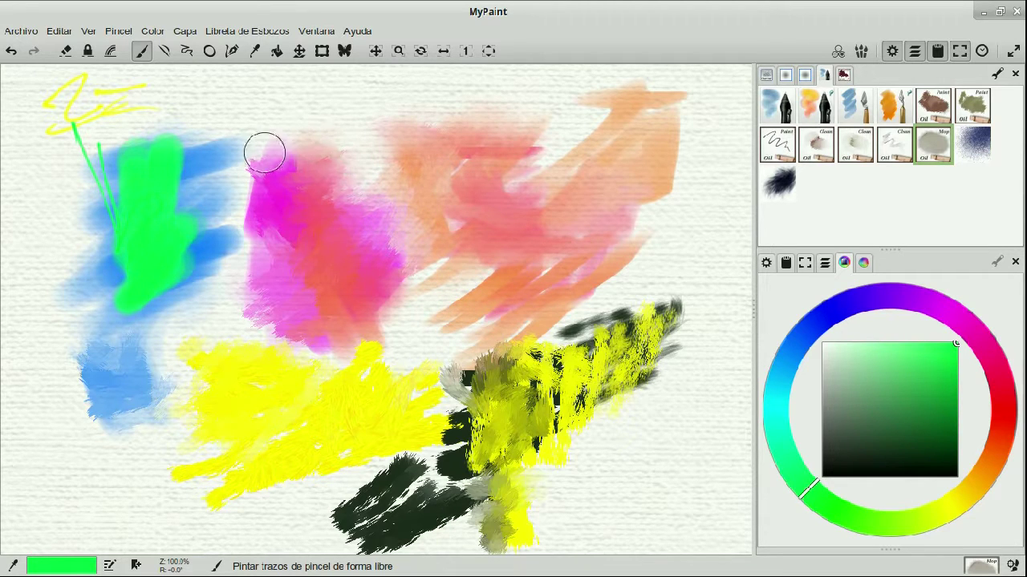
mouse_move(218, 337)
left_mouse_down()
mouse_move(227, 370)
mouse_move(142, 396)
mouse_move(143, 347)
mouse_move(99, 358)
mouse_move(99, 342)
mouse_move(81, 354)
mouse_move(74, 378)
mouse_move(80, 362)
mouse_move(102, 428)
mouse_move(119, 430)
left_mouse_up()
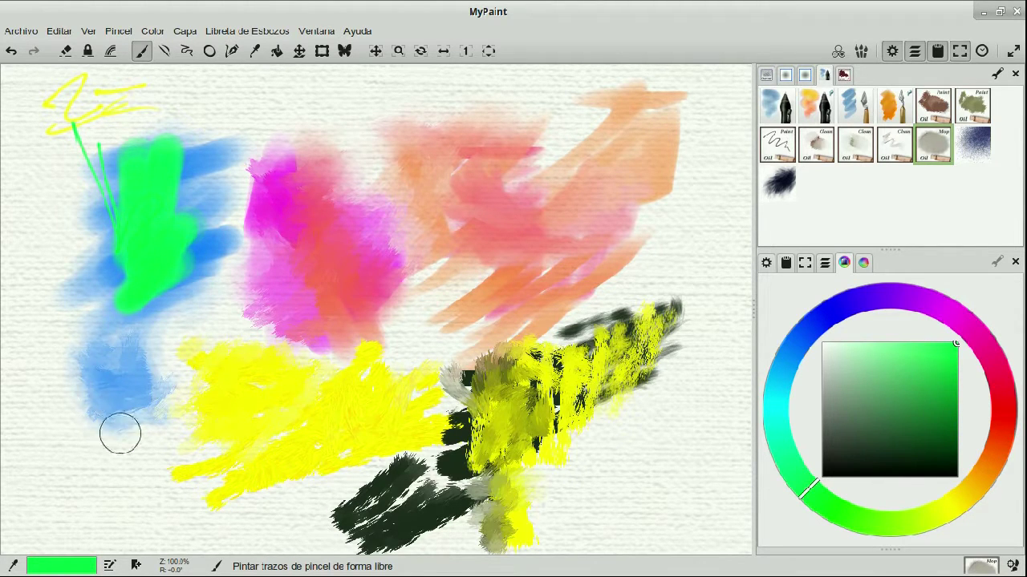
Step: With the speckled brush, spray bright green down the canvas's right side and blue along its upper edge
left_click(975, 146)
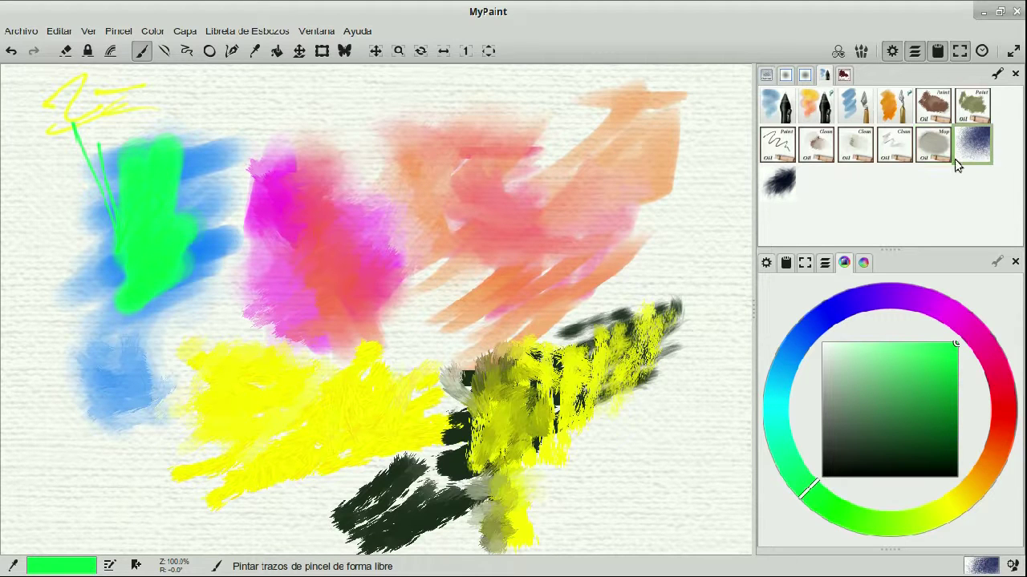
mouse_move(671, 235)
left_mouse_down()
mouse_move(691, 284)
mouse_move(706, 204)
mouse_move(643, 286)
mouse_move(624, 340)
mouse_move(664, 405)
mouse_move(690, 326)
mouse_move(683, 462)
mouse_move(652, 421)
mouse_move(659, 434)
mouse_move(644, 481)
left_mouse_up()
left_click(834, 314)
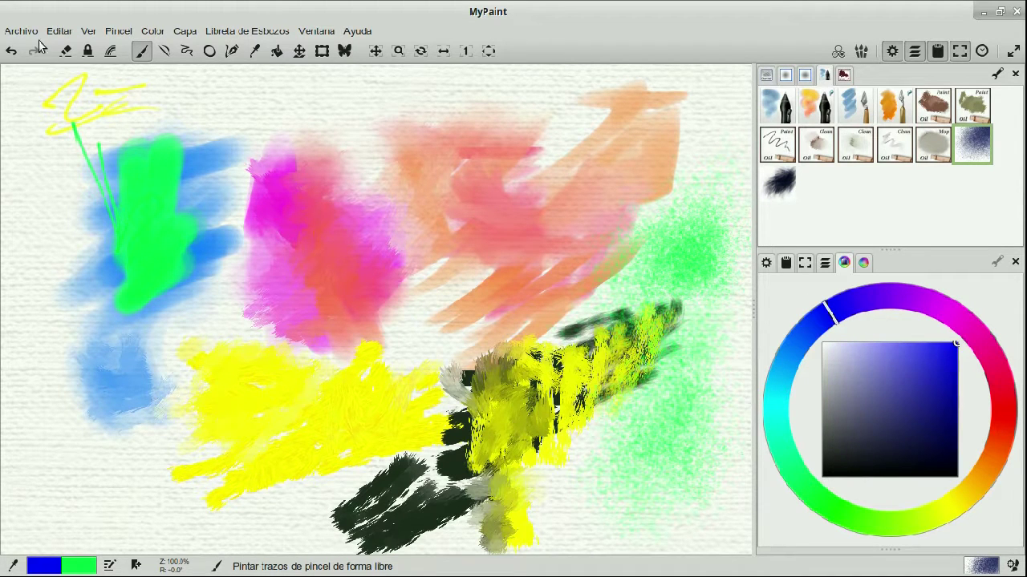
mouse_move(189, 90)
left_mouse_down()
mouse_move(330, 81)
mouse_move(235, 99)
mouse_move(308, 102)
mouse_move(524, 83)
left_mouse_up()
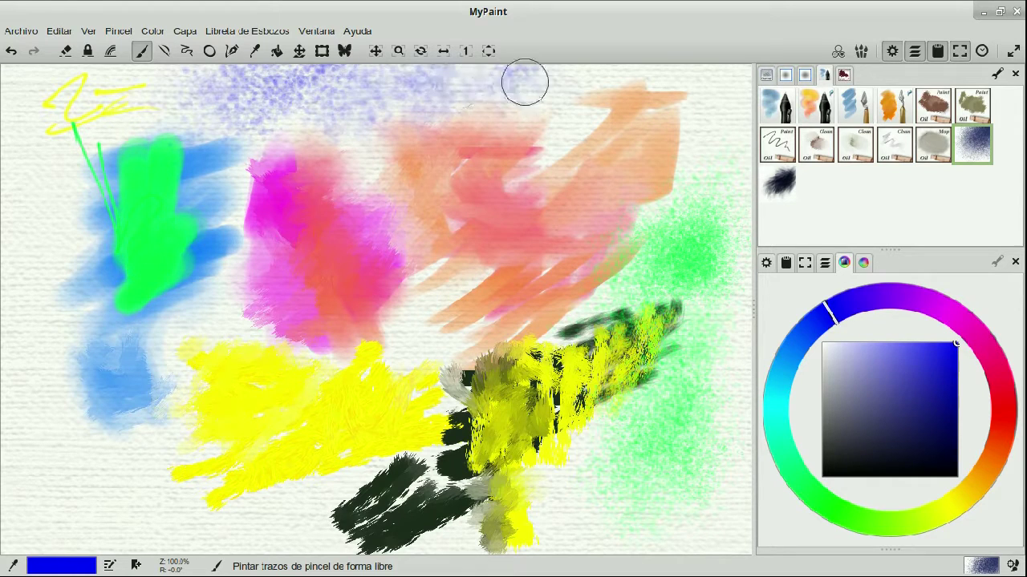
Step: Layer yellow and blue speckles over the sprayed band along the canvas's upper edge
left_click(953, 512)
mouse_move(264, 91)
left_mouse_down()
mouse_move(315, 95)
mouse_move(229, 118)
mouse_move(298, 91)
mouse_move(318, 112)
mouse_move(393, 106)
mouse_move(340, 88)
mouse_move(481, 78)
left_mouse_up()
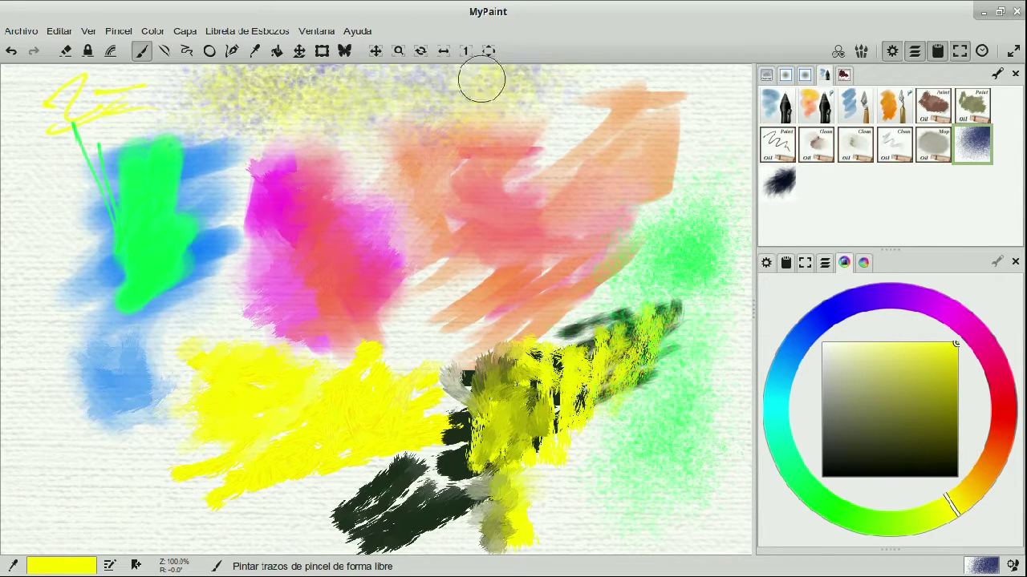
left_click(824, 337)
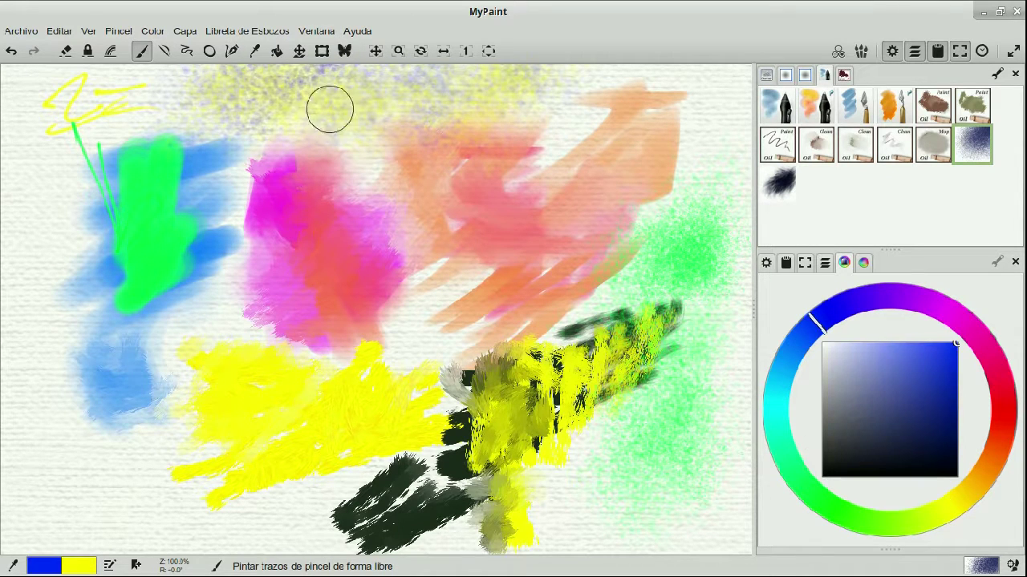
left_click_drag(234, 76, 245, 115)
mouse_move(311, 89)
left_mouse_down()
mouse_move(357, 81)
mouse_move(249, 96)
mouse_move(441, 83)
mouse_move(473, 106)
mouse_move(494, 95)
mouse_move(364, 100)
mouse_move(485, 86)
mouse_move(478, 100)
mouse_move(449, 97)
left_mouse_up()
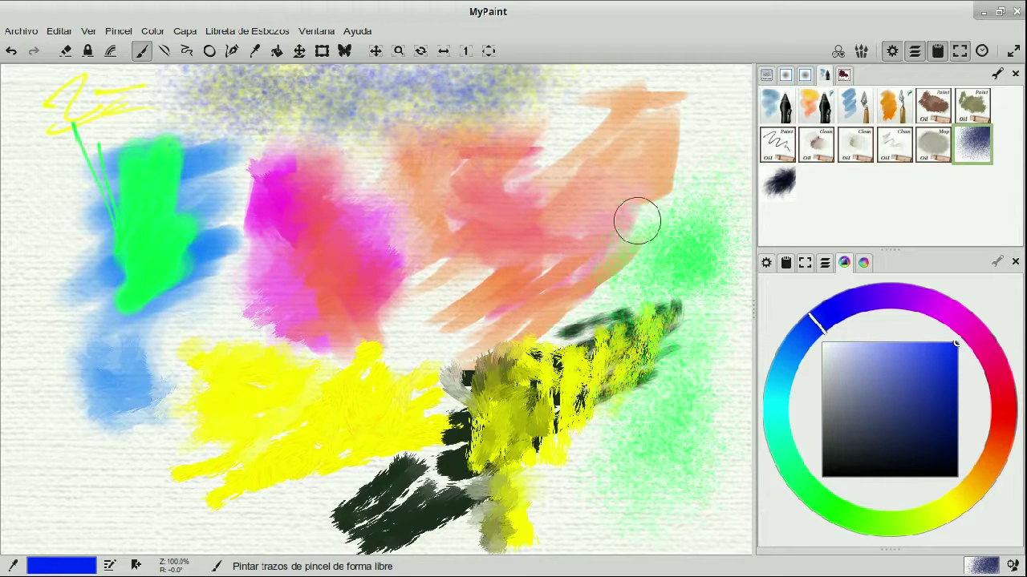
Step: Spray a small speckled sample in the canvas's upper-right corner, alternating blue and yellow
left_click_drag(727, 78, 702, 112)
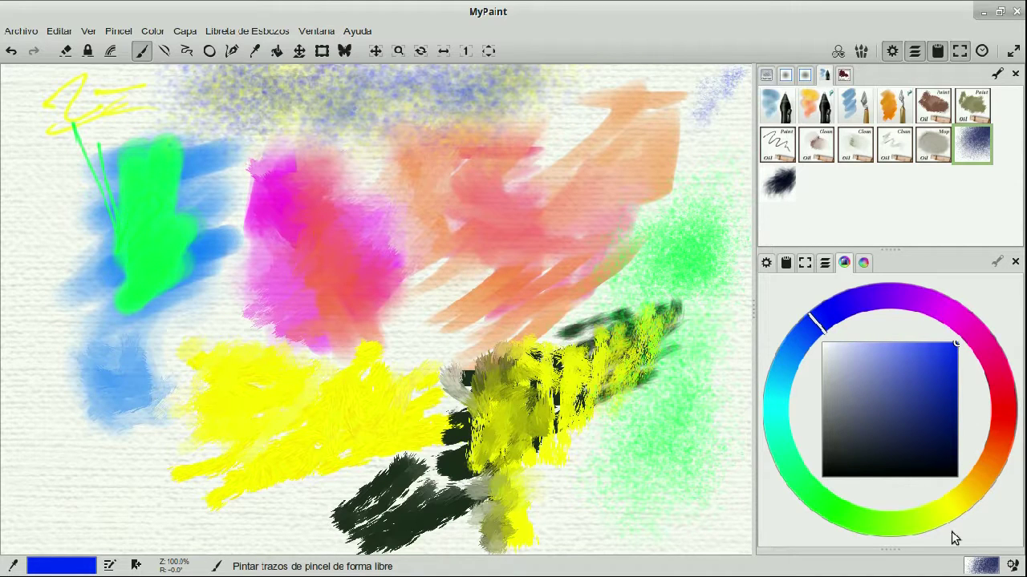
left_click(954, 504)
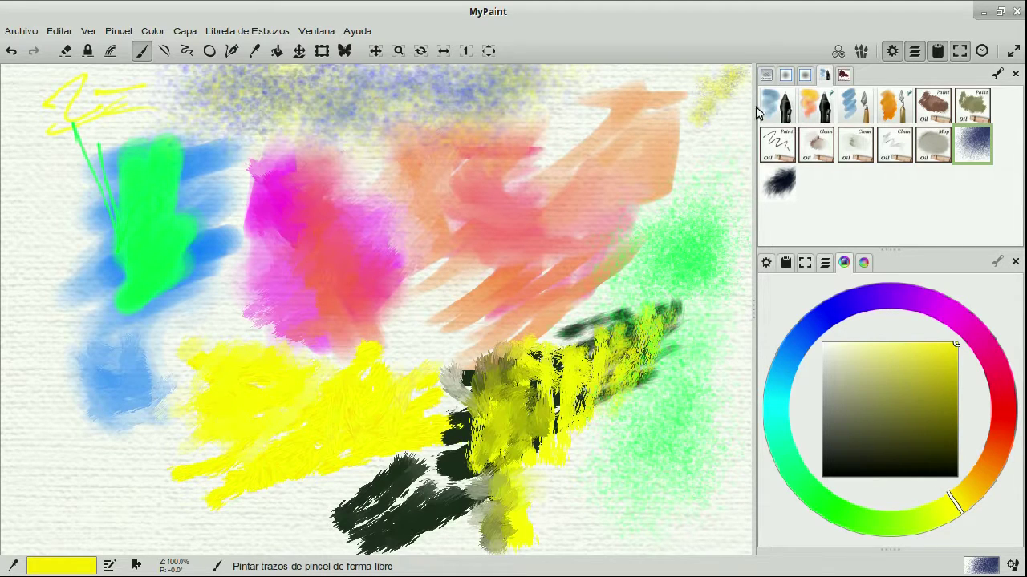
left_click(837, 333)
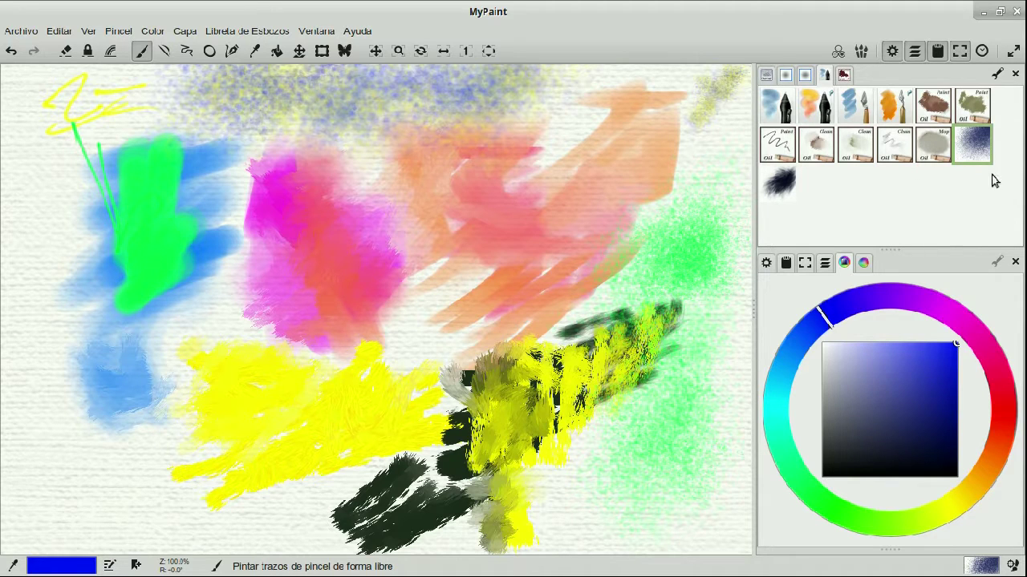
Step: Dab blue above and beside the green speckles with the dark bristle brush
left_click(789, 182)
mouse_move(687, 171)
left_mouse_down()
mouse_move(669, 229)
mouse_move(707, 188)
mouse_move(666, 201)
left_mouse_up()
mouse_move(604, 434)
left_mouse_down()
mouse_move(600, 463)
mouse_move(632, 447)
left_mouse_up()
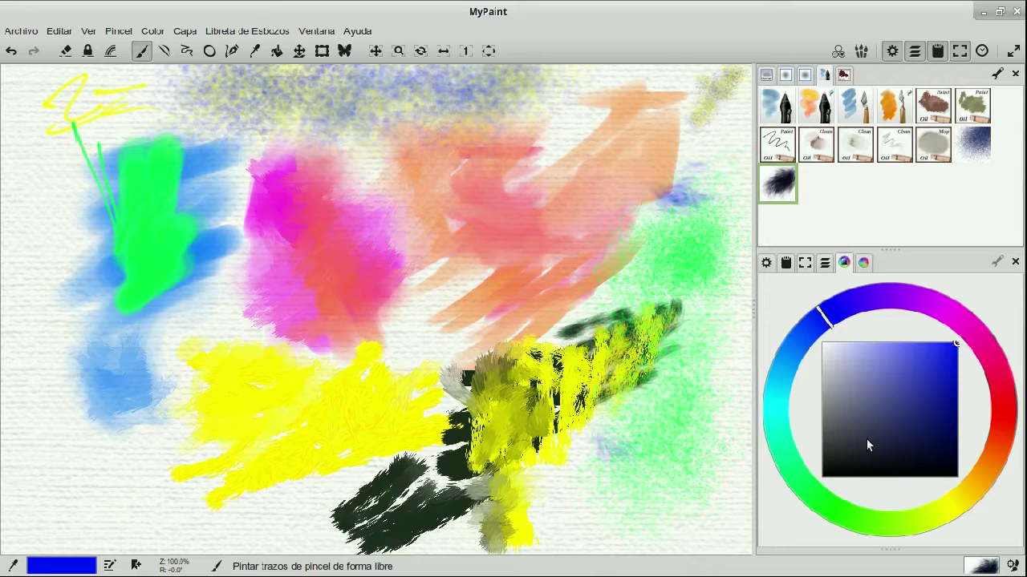
Step: Paint turquoise bristle strokes in the lower-left area and over the yellow and magenta patches
left_click(767, 444)
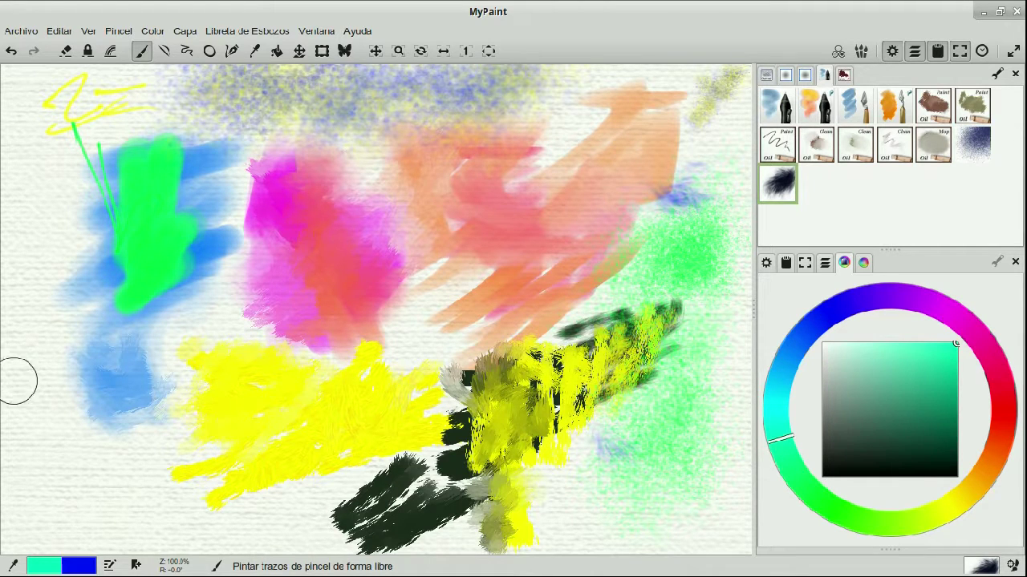
left_click_drag(18, 378, 31, 403)
mouse_move(24, 345)
left_mouse_down()
mouse_move(50, 415)
mouse_move(107, 441)
mouse_move(29, 470)
mouse_move(96, 485)
mouse_move(129, 438)
mouse_move(43, 433)
mouse_move(110, 477)
mouse_move(56, 530)
mouse_move(98, 490)
mouse_move(110, 522)
mouse_move(219, 497)
mouse_move(272, 509)
left_mouse_up()
mouse_move(267, 384)
left_mouse_down()
mouse_move(229, 446)
mouse_move(220, 408)
mouse_move(204, 403)
mouse_move(308, 410)
mouse_move(304, 424)
mouse_move(285, 401)
mouse_move(308, 430)
mouse_move(401, 440)
mouse_move(402, 413)
mouse_move(374, 407)
mouse_move(357, 383)
mouse_move(318, 426)
mouse_move(323, 460)
mouse_move(243, 473)
mouse_move(241, 458)
mouse_move(270, 427)
mouse_move(239, 370)
mouse_move(216, 355)
mouse_move(325, 352)
mouse_move(282, 274)
mouse_move(366, 232)
mouse_move(362, 220)
mouse_move(346, 256)
mouse_move(383, 285)
left_mouse_up()
Step: Shrink the bristle brush and add fine turquoise strokes over the magenta and orange patches
key("d")
key("d")
key("d")
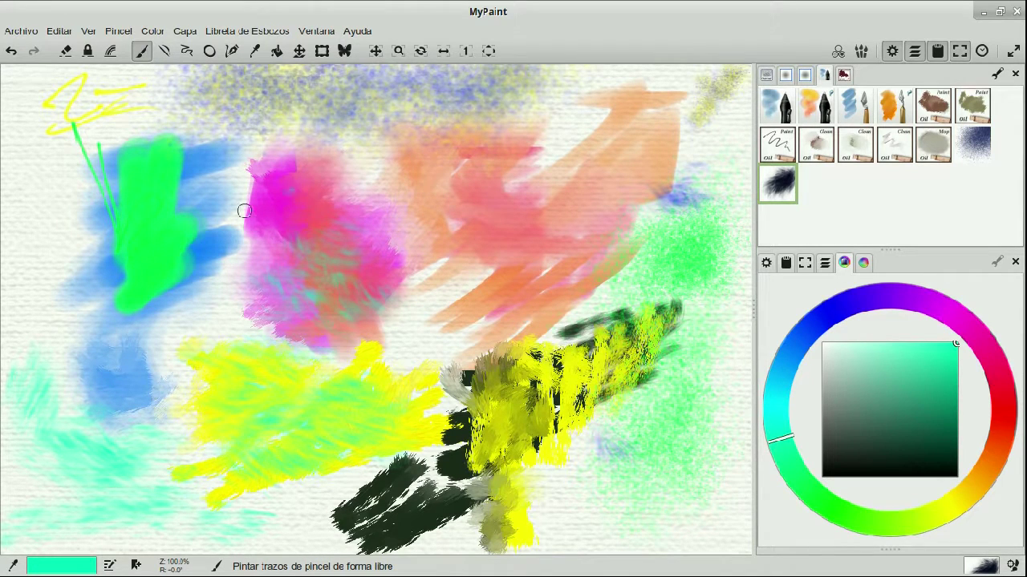
left_click_drag(302, 190, 300, 219)
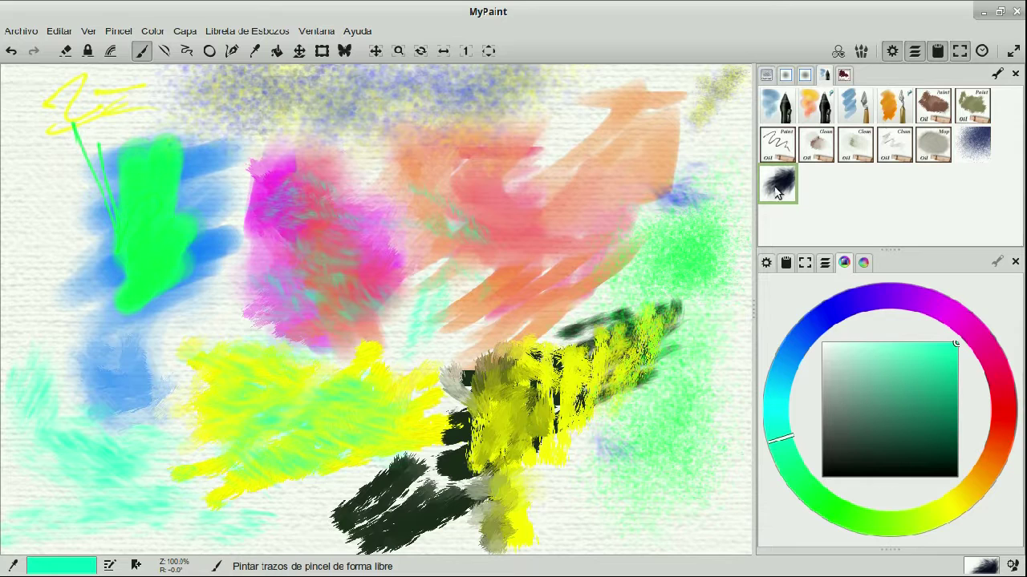
mouse_move(625, 145)
left_mouse_down()
mouse_move(599, 129)
mouse_move(609, 142)
mouse_move(635, 129)
mouse_move(640, 159)
mouse_move(671, 134)
mouse_move(624, 93)
mouse_move(673, 82)
mouse_move(599, 96)
left_mouse_up()
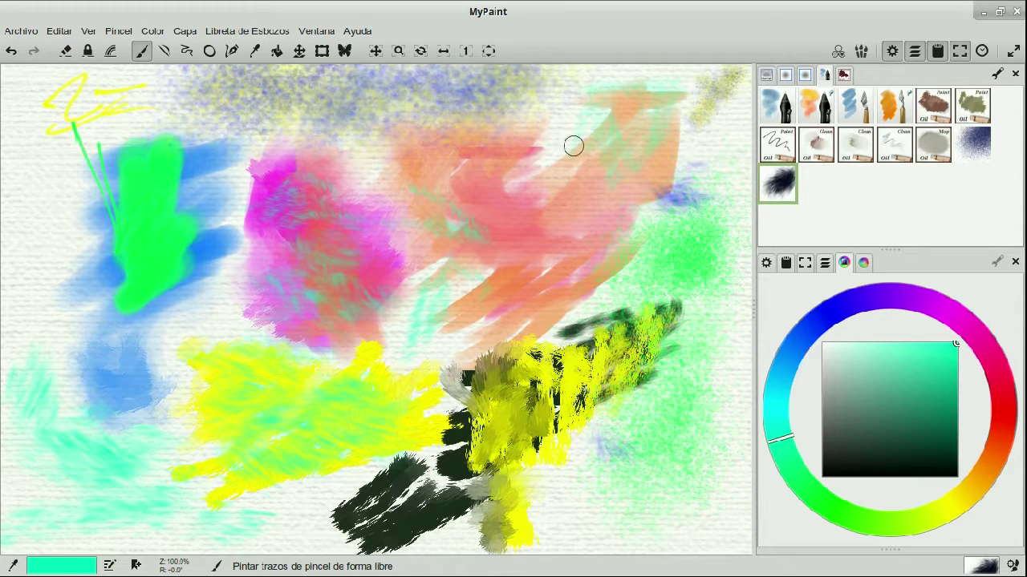
Step: Try turquoise bristle strokes over the yellow and dark green patch at the current and a much lower opacity
left_click(767, 264)
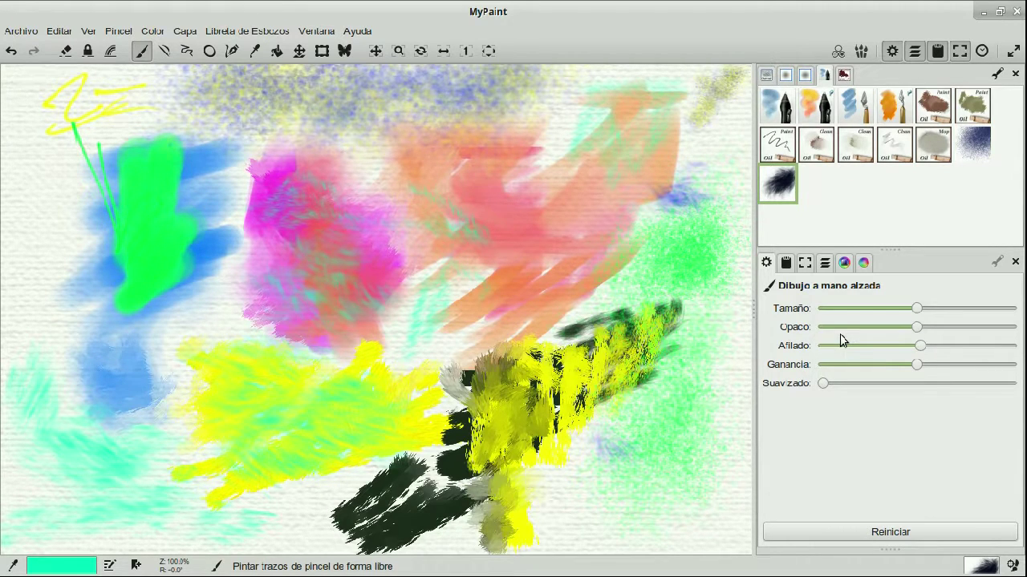
left_click_drag(564, 367, 586, 373)
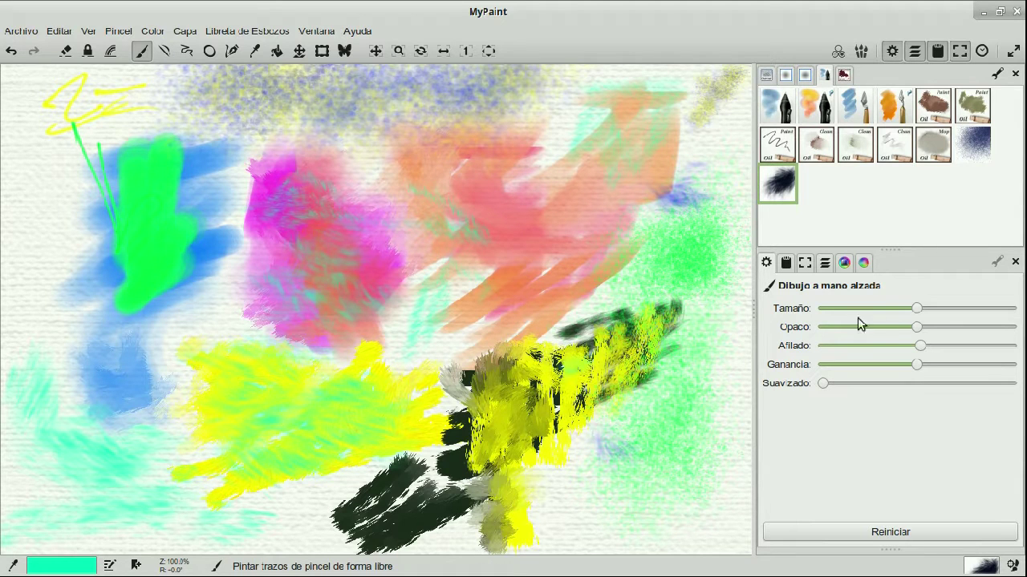
left_click_drag(905, 334, 848, 328)
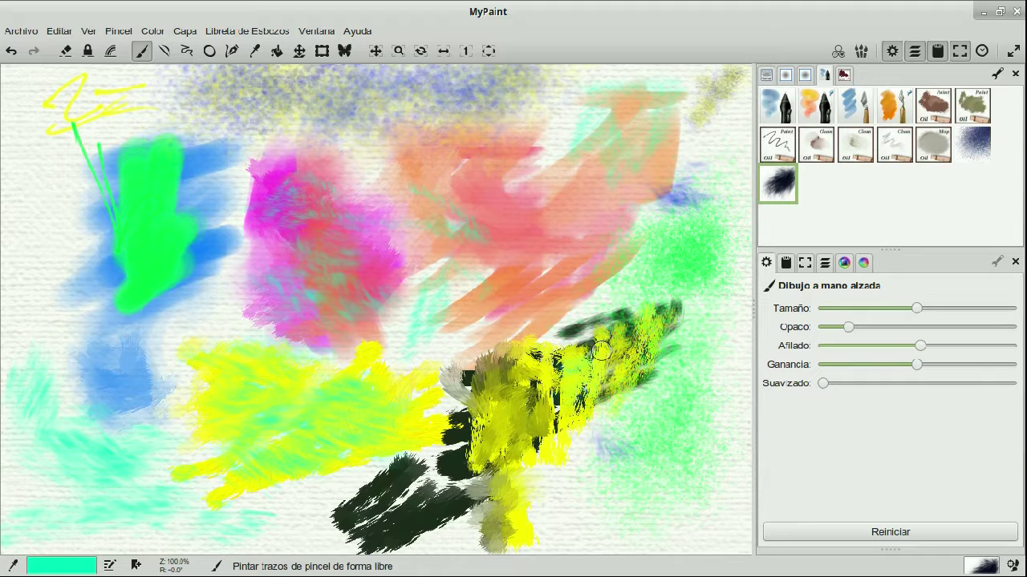
mouse_move(568, 366)
left_mouse_down()
mouse_move(580, 354)
mouse_move(512, 360)
mouse_move(551, 384)
mouse_move(603, 384)
left_mouse_up()
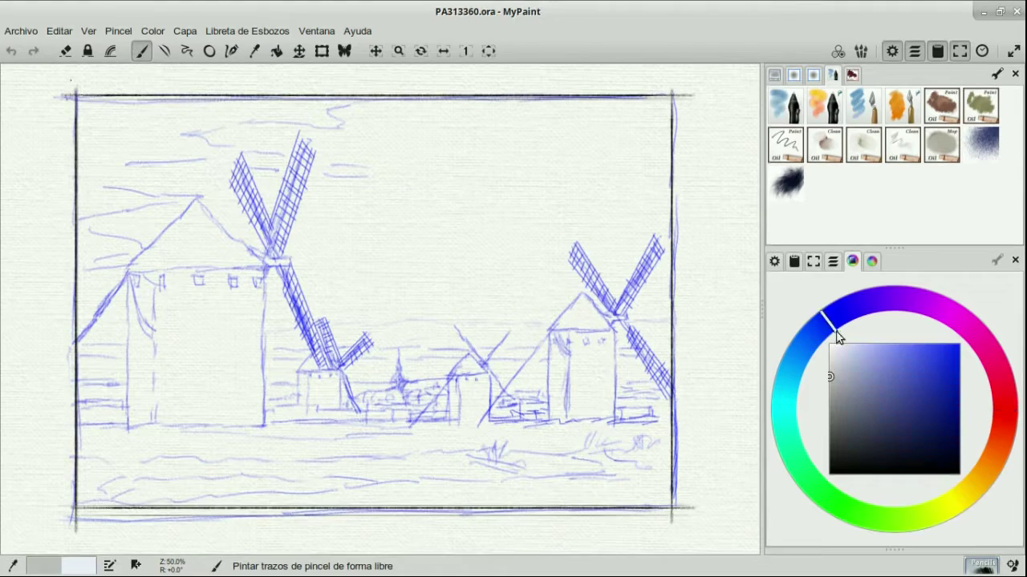
Step: Select the Cielo layer of the windmill sketch and paint the upper sky violet-blue with the orange-and-blue pen brush
left_click(954, 346)
left_click(910, 346)
left_click(785, 107)
left_click(824, 107)
left_click(834, 261)
left_click(832, 332)
mouse_move(216, 105)
left_mouse_down()
mouse_move(645, 105)
mouse_move(135, 116)
mouse_move(460, 105)
mouse_move(307, 129)
mouse_move(633, 134)
mouse_move(594, 149)
left_mouse_up()
mouse_move(106, 138)
left_mouse_down()
mouse_move(184, 146)
mouse_move(531, 133)
left_mouse_up()
Step: Paint medium and light blue strokes across the sky beneath the violet-blue band
left_click(852, 261)
left_click_drag(802, 339, 799, 344)
mouse_move(666, 153)
left_mouse_down()
mouse_move(430, 164)
mouse_move(256, 150)
mouse_move(71, 165)
mouse_move(485, 149)
left_mouse_up()
left_click(861, 339)
mouse_move(104, 153)
left_mouse_down()
mouse_move(607, 158)
mouse_move(424, 168)
mouse_move(135, 158)
mouse_move(121, 192)
mouse_move(545, 185)
mouse_move(575, 156)
left_mouse_up()
left_click(800, 338)
left_click(800, 338)
mouse_move(665, 188)
left_mouse_down()
mouse_move(601, 199)
mouse_move(633, 227)
mouse_move(465, 190)
mouse_move(184, 199)
mouse_move(75, 220)
mouse_move(337, 218)
mouse_move(456, 177)
mouse_move(404, 236)
mouse_move(505, 222)
mouse_move(653, 233)
left_mouse_up()
Step: Fill the lower sky with light blue, cyan and pale turquoise strokes down towards the horizon
left_click(794, 362)
mouse_move(80, 261)
left_mouse_down()
mouse_move(623, 243)
mouse_move(473, 271)
mouse_move(543, 271)
mouse_move(267, 272)
mouse_move(296, 283)
mouse_move(72, 288)
left_mouse_up()
left_click(787, 389)
mouse_move(321, 293)
left_mouse_down()
mouse_move(510, 278)
mouse_move(663, 288)
mouse_move(791, 409)
mouse_move(555, 315)
left_mouse_up()
left_click(784, 412)
left_click(868, 348)
mouse_move(94, 321)
left_mouse_down()
mouse_move(120, 332)
mouse_move(108, 352)
left_mouse_up()
Step: Blend the sky's blue bands together with the brownish Oil Clean brush
left_click(817, 154)
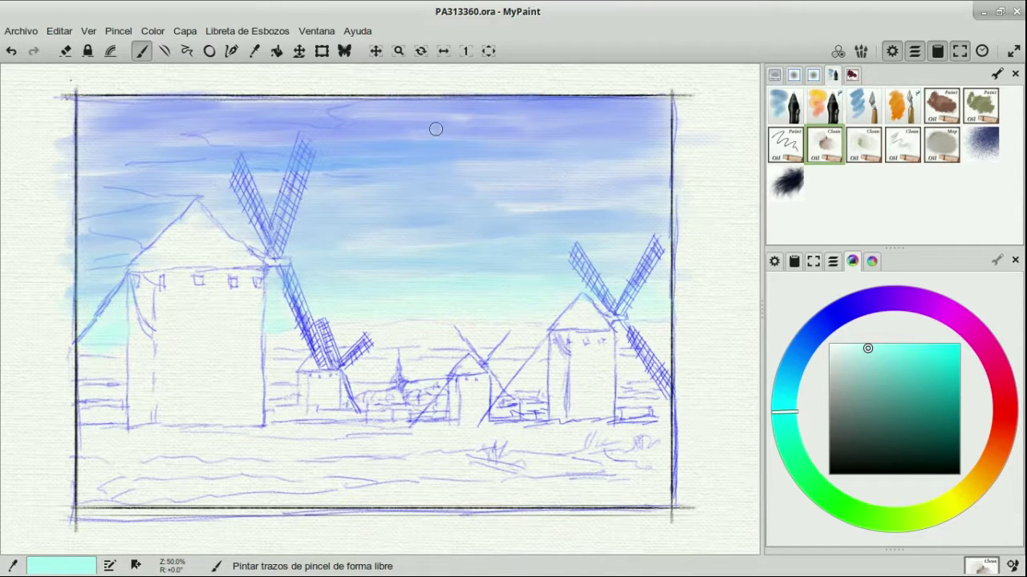
left_click_drag(584, 209, 501, 211)
mouse_move(345, 120)
left_mouse_down()
mouse_move(302, 129)
mouse_move(287, 118)
mouse_move(267, 174)
left_mouse_up()
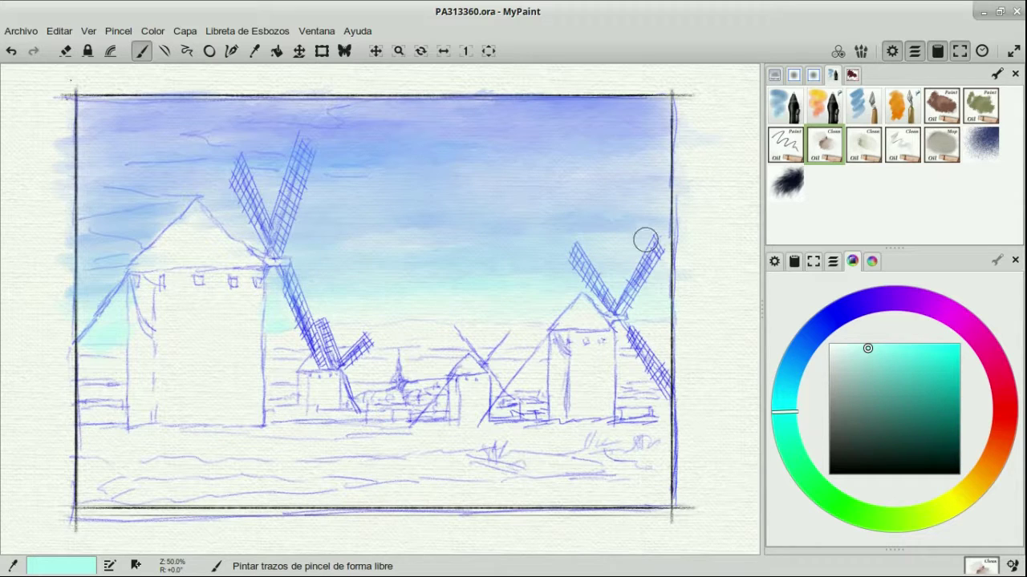
mouse_move(141, 217)
left_mouse_down()
mouse_move(111, 196)
mouse_move(105, 270)
left_mouse_up()
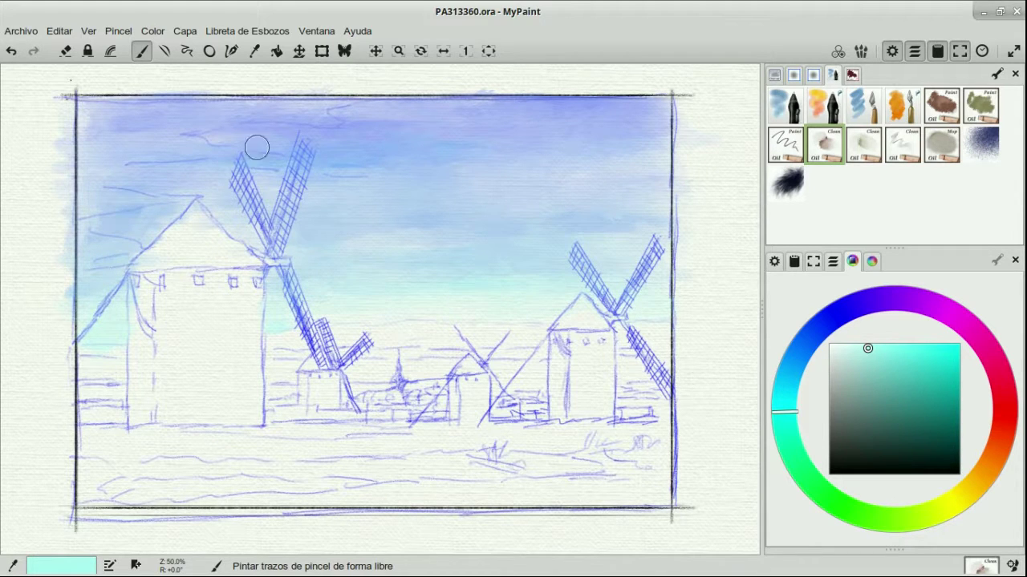
Step: Paint light grey clouds in the upper-left sky and behind the large windmill's sails with the blue pen brush
left_click(834, 319)
left_click(836, 345)
left_click(785, 406)
left_click(836, 381)
left_click(803, 348)
left_click(836, 370)
left_click(86, 125)
left_click(824, 117)
left_click(787, 112)
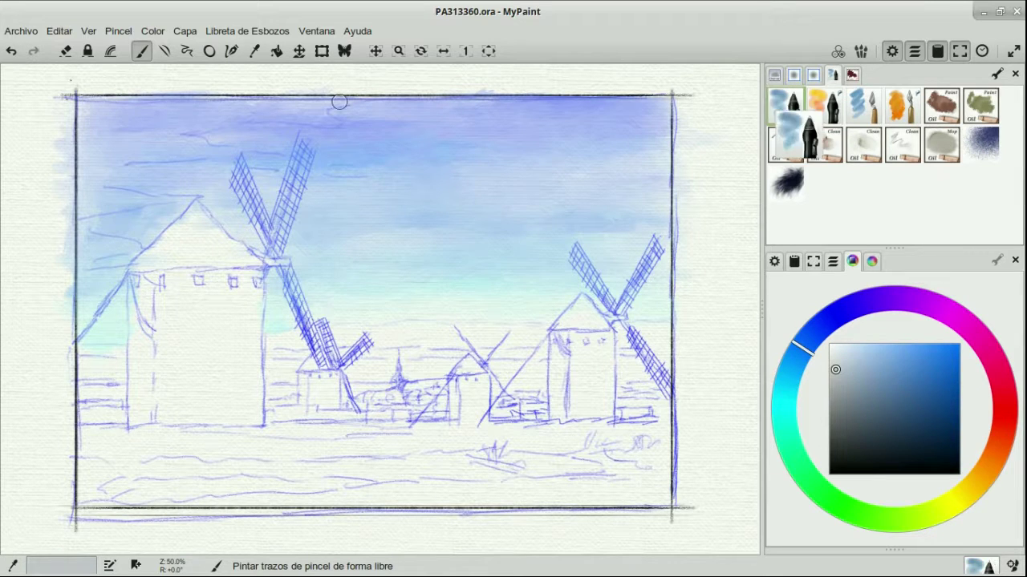
mouse_move(108, 104)
left_mouse_down()
mouse_move(143, 121)
mouse_move(242, 108)
mouse_move(393, 118)
mouse_move(67, 133)
mouse_move(136, 161)
left_mouse_up()
mouse_move(346, 179)
left_mouse_down()
mouse_move(96, 180)
mouse_move(160, 207)
mouse_move(84, 268)
mouse_move(359, 182)
mouse_move(335, 170)
mouse_move(385, 171)
left_mouse_up()
Step: Add near-white highlights to the clouds in the upper-left sky
left_click(833, 351)
left_click_drag(87, 104, 353, 118)
mouse_move(75, 144)
left_mouse_down()
mouse_move(245, 133)
mouse_move(344, 167)
mouse_move(83, 172)
mouse_move(183, 138)
mouse_move(57, 243)
mouse_move(126, 238)
mouse_move(80, 282)
mouse_move(113, 323)
left_mouse_up()
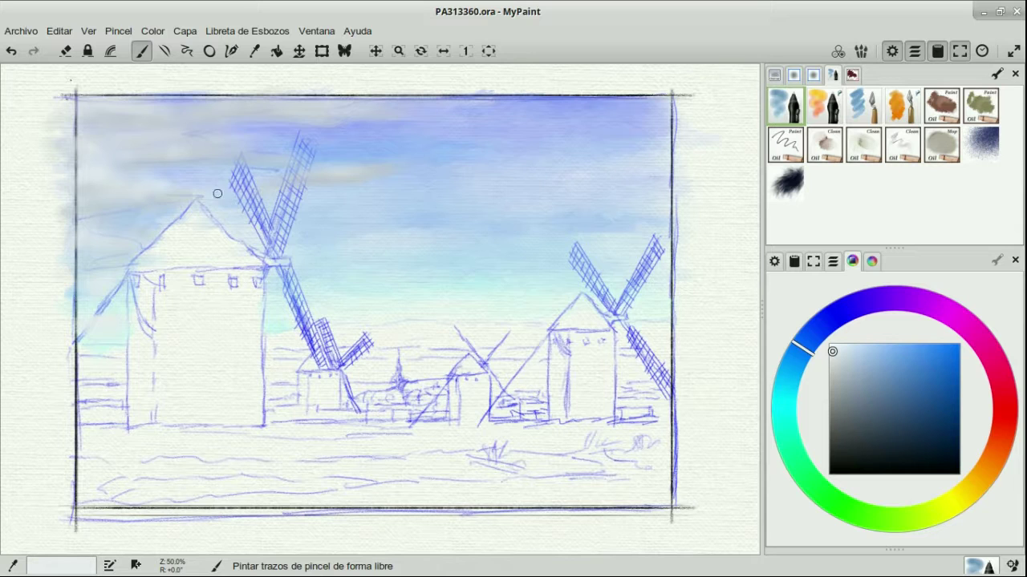
mouse_move(347, 163)
left_mouse_down()
mouse_move(361, 184)
mouse_move(397, 168)
left_mouse_up()
mouse_move(216, 109)
left_mouse_down()
mouse_move(176, 107)
mouse_move(208, 123)
mouse_move(266, 114)
mouse_move(144, 110)
mouse_move(71, 129)
mouse_move(125, 122)
mouse_move(85, 119)
mouse_move(93, 103)
mouse_move(158, 120)
mouse_move(123, 127)
mouse_move(179, 115)
mouse_move(176, 140)
mouse_move(84, 154)
mouse_move(285, 144)
mouse_move(230, 158)
left_mouse_up()
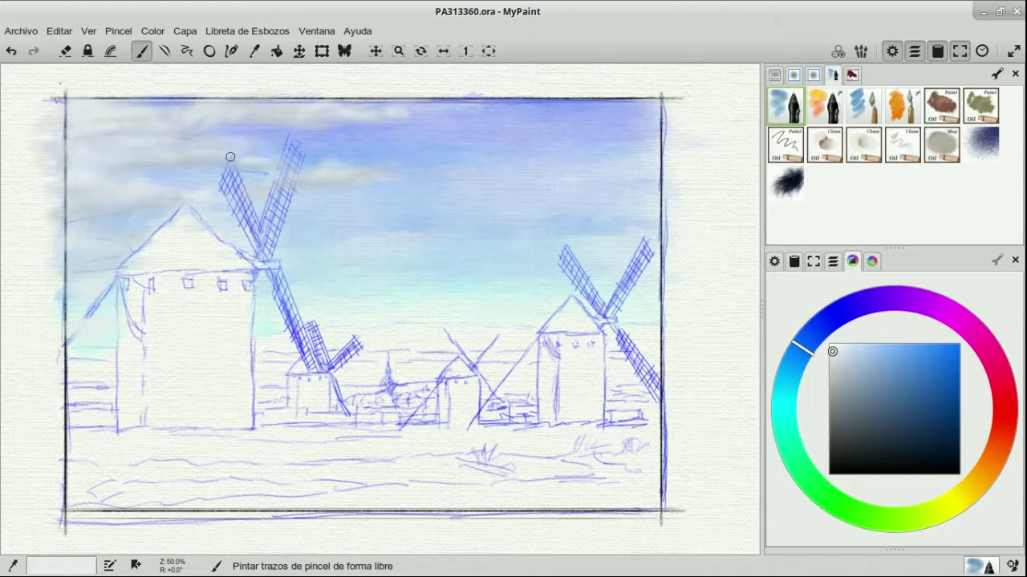
Step: Paint a pale pink band along the horizon and check it by toggling the Esbozo layer's visibility
left_click(979, 321)
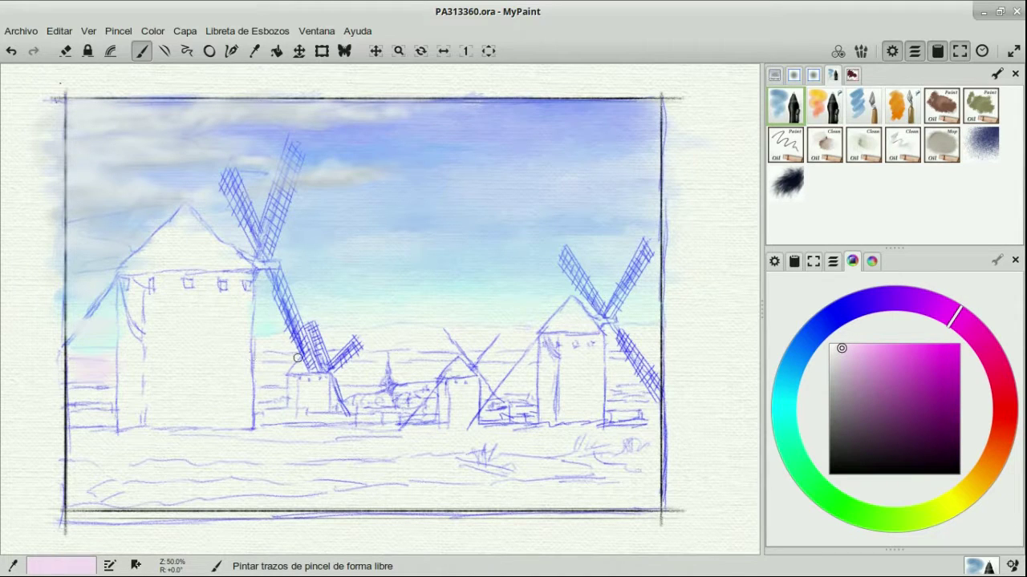
mouse_move(302, 350)
left_mouse_down()
mouse_move(341, 345)
mouse_move(336, 330)
mouse_move(364, 315)
mouse_move(428, 348)
mouse_move(420, 335)
mouse_move(498, 348)
mouse_move(494, 337)
mouse_move(524, 333)
mouse_move(608, 348)
mouse_move(651, 330)
left_mouse_up()
left_click(833, 261)
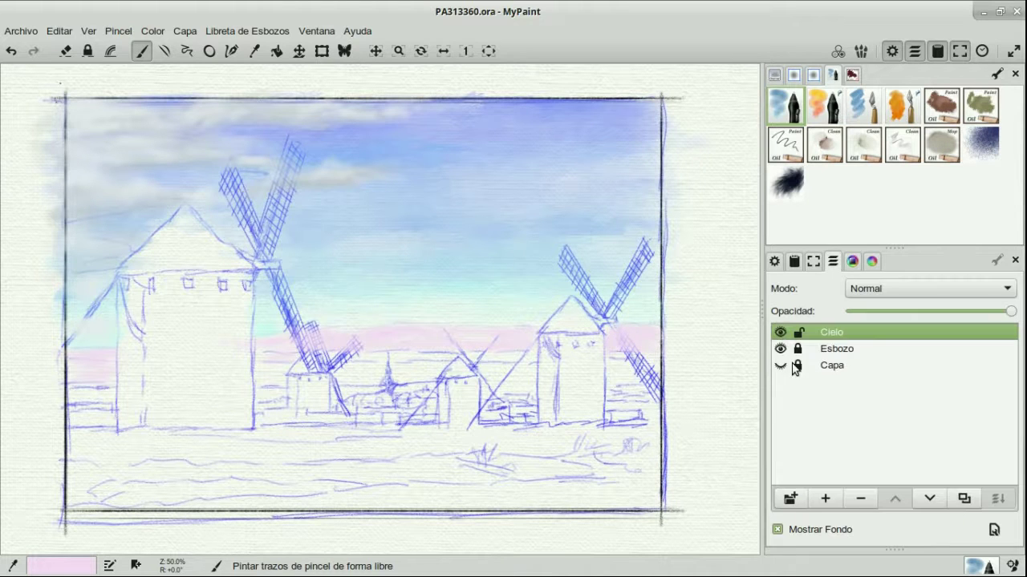
left_click(780, 349)
left_click(780, 350)
Step: Add stronger pink strokes to the middle of the horizon band
left_click(852, 260)
left_click(905, 348)
left_click(881, 348)
mouse_move(433, 340)
left_mouse_down()
mouse_move(462, 336)
mouse_move(407, 346)
left_mouse_up()
Step: Deepen the pink horizon band with pinkish-purple strokes using the orange-and-blue pen brush
left_click(824, 145)
left_click(941, 146)
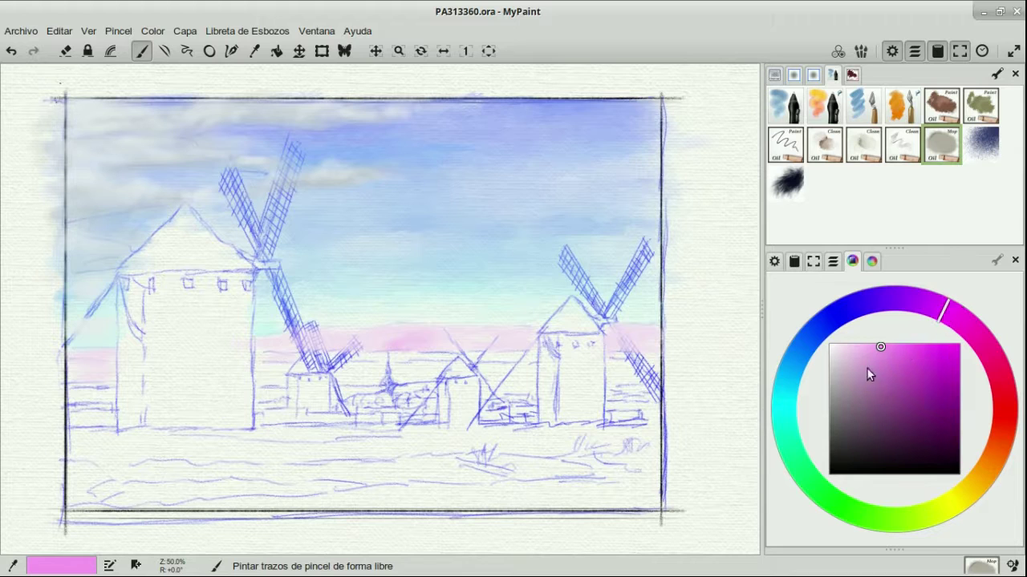
left_click(908, 356)
left_click(995, 362)
left_click(784, 412)
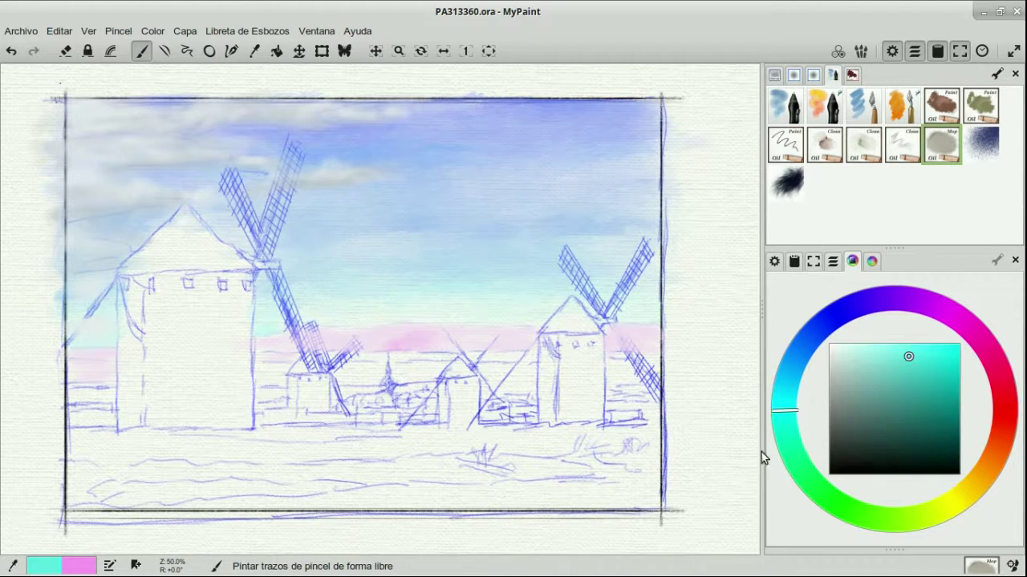
left_click(942, 310)
left_click(825, 106)
left_click_drag(439, 343, 484, 328)
left_click(924, 302)
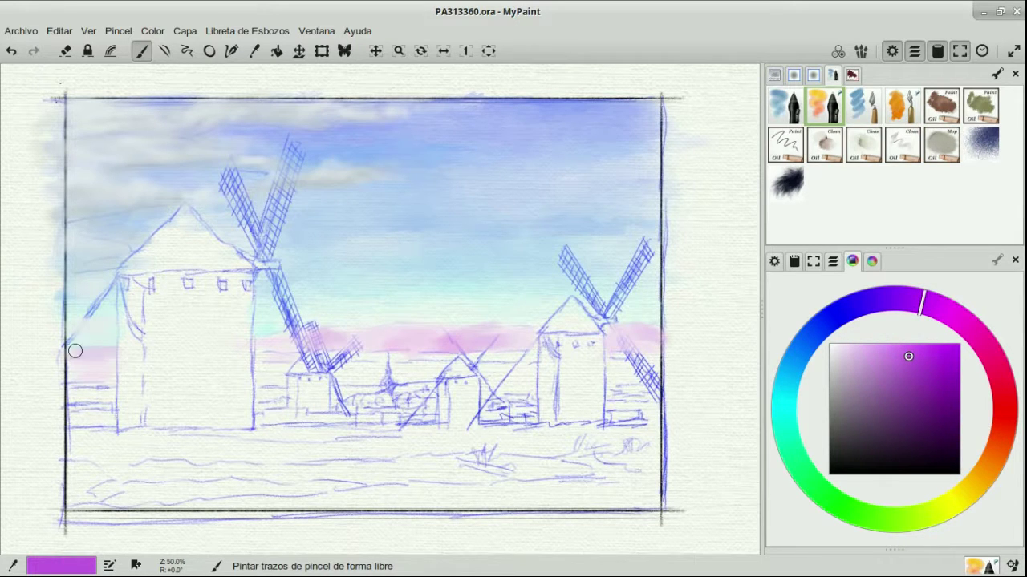
Step: Paint a pale orange strip below the pink band on both sides of the large windmill
left_click(990, 468)
left_click(880, 347)
left_click(996, 454)
left_click(910, 519)
left_click(887, 345)
left_click(991, 460)
mouse_move(71, 364)
left_mouse_down()
mouse_move(123, 373)
mouse_move(154, 401)
mouse_move(80, 381)
mouse_move(113, 371)
left_mouse_up()
mouse_move(275, 367)
left_mouse_down()
mouse_move(260, 368)
mouse_move(287, 369)
left_mouse_up()
Step: Paint a thin grey-green strip beneath the pink band across the horizon, including left of the large windmill
left_click(798, 463)
left_click_drag(877, 373, 878, 359)
mouse_move(260, 356)
left_mouse_down()
mouse_move(473, 367)
mouse_move(313, 360)
mouse_move(515, 358)
left_mouse_up()
left_click(861, 404)
left_click(911, 397)
left_click_drag(621, 353, 632, 354)
key("x")
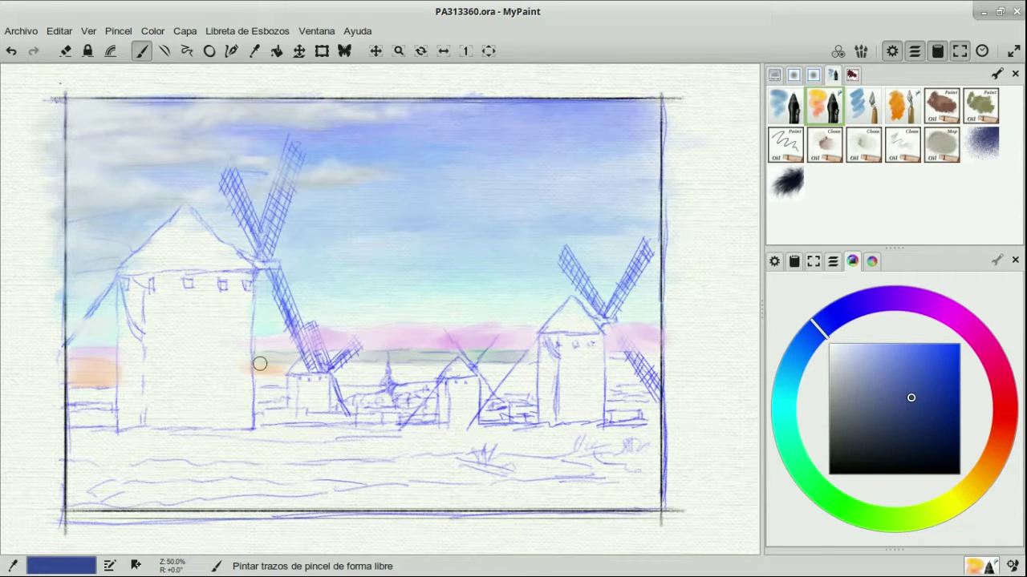
left_click(898, 408)
left_click(805, 471)
left_click_drag(64, 354, 83, 356)
Step: Paint an ochre strip beneath the grey-green one, from the small windmill to the right edge
left_click(976, 482)
left_click_drag(353, 375, 405, 368)
left_click(933, 358)
key("ctrl+z")
mouse_move(504, 374)
left_mouse_down()
mouse_move(494, 373)
mouse_move(614, 360)
left_mouse_up()
Step: Glaze the ochre and orange strips with dark green
left_click(855, 510)
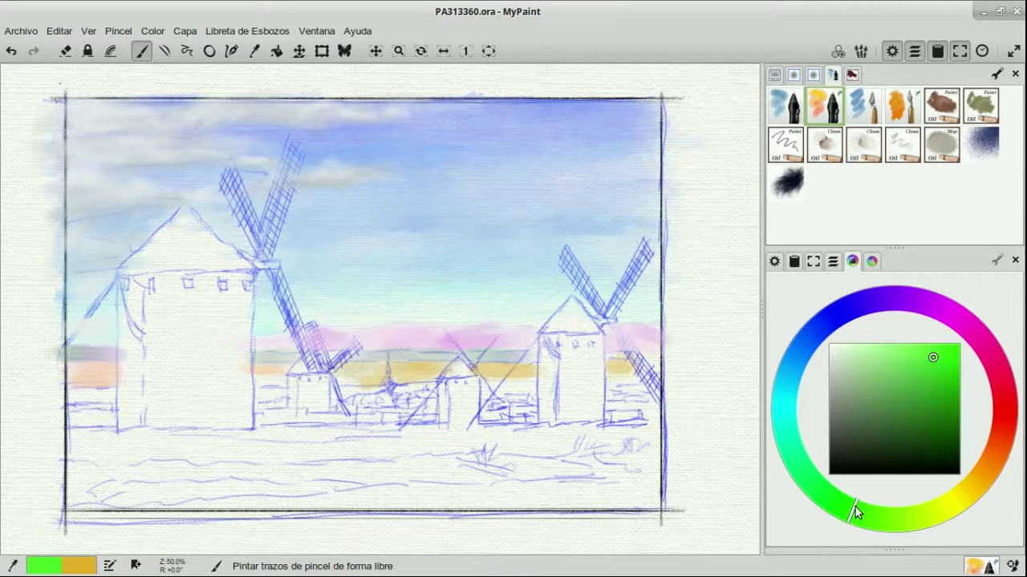
left_click(910, 418)
mouse_move(454, 366)
left_mouse_down()
mouse_move(633, 365)
mouse_move(277, 367)
mouse_move(120, 380)
mouse_move(104, 365)
left_mouse_up()
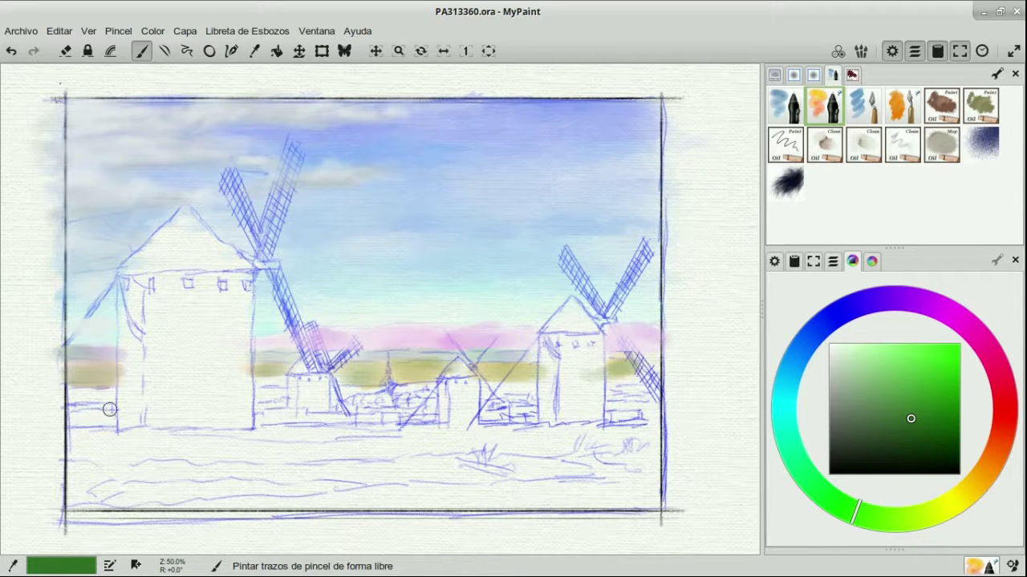
Step: Paint dark grey strokes in the fields on both sides of the large windmill's base
left_click(849, 441)
left_click(973, 485)
left_click_drag(64, 406, 116, 408)
mouse_move(256, 407)
left_mouse_down()
mouse_move(285, 404)
mouse_move(259, 406)
mouse_move(280, 382)
mouse_move(381, 390)
left_mouse_up()
Step: Paint a bright yellow-green stroke in the field between the large windmill and the small one beside it
left_click(858, 303)
left_click(910, 394)
left_click(986, 470)
left_click(872, 260)
left_click(975, 471)
left_click(945, 479)
mouse_move(284, 389)
left_mouse_down()
mouse_move(258, 393)
mouse_move(257, 384)
left_mouse_up()
Step: Paint mid-green strokes through the fields along the lower edge of the ochre strip, from the left frame to the right windmill
left_click(776, 337)
left_click(923, 487)
left_click(777, 401)
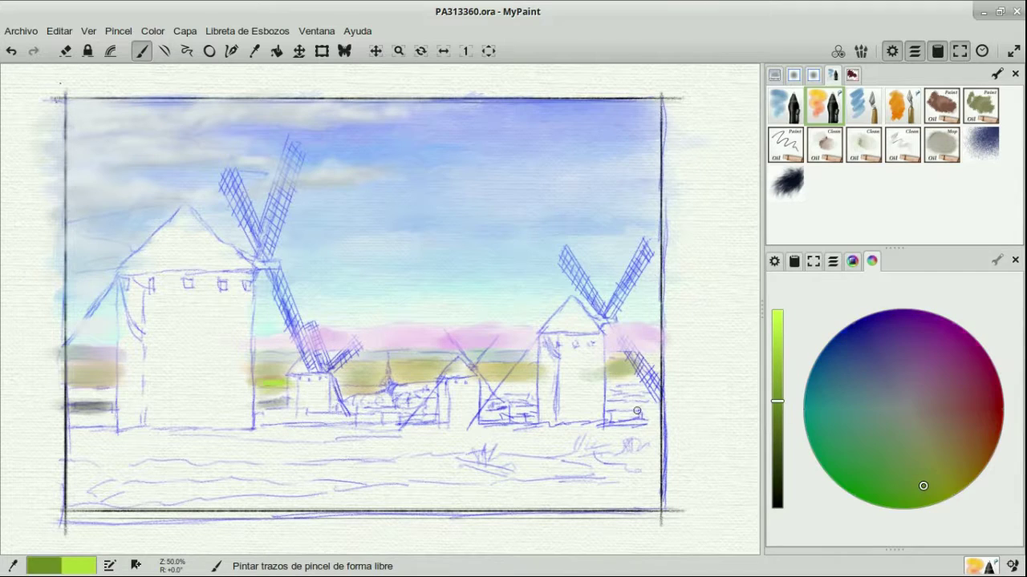
left_click(888, 498)
mouse_move(73, 392)
left_mouse_down()
mouse_move(104, 382)
mouse_move(98, 394)
mouse_move(117, 399)
left_mouse_up()
left_click_drag(251, 395, 279, 397)
left_click_drag(368, 393, 370, 391)
left_click_drag(533, 388, 484, 391)
left_click_drag(633, 383, 613, 380)
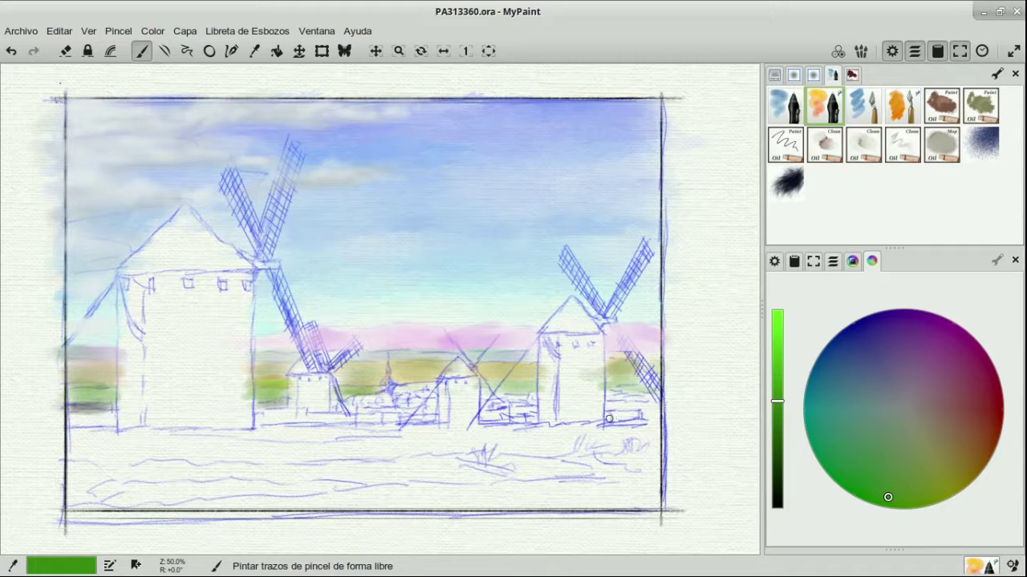
Step: Paint brown strokes over the fields left of the large windmill and around the small windmill beside it
left_click(986, 459)
mouse_move(70, 387)
left_mouse_down()
mouse_move(97, 378)
mouse_move(83, 375)
left_mouse_up()
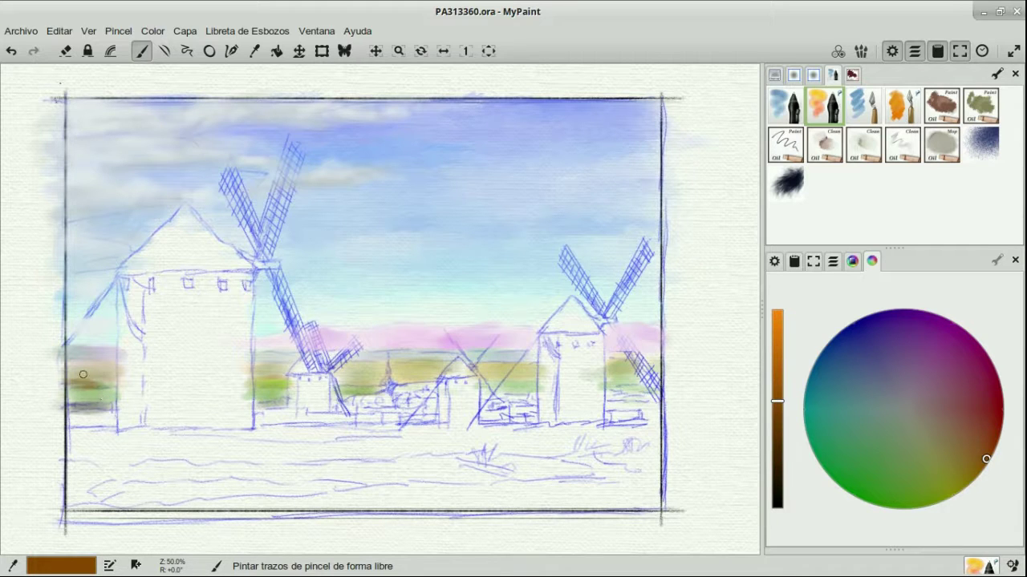
left_click(956, 401)
left_click_drag(345, 356, 288, 369)
left_click_drag(730, 237, 713, 281)
key("ctrl+z")
left_click(961, 440)
left_click_drag(726, 246, 706, 281)
left_click(777, 354)
key("ctrl+z")
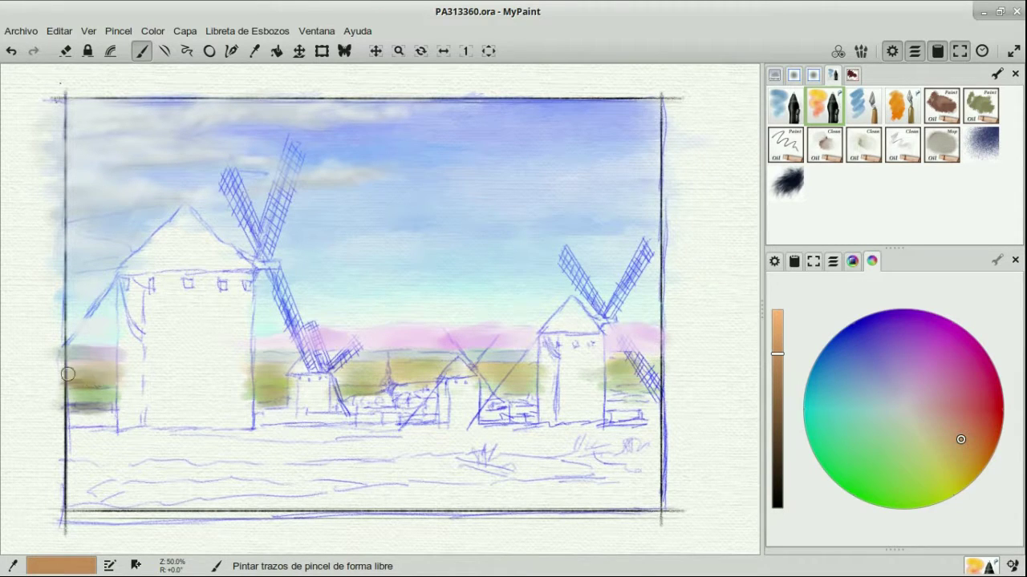
Step: Blend the distant pink hills left of the right windmill with the oil Mop brush
left_click(973, 467)
left_click(777, 337)
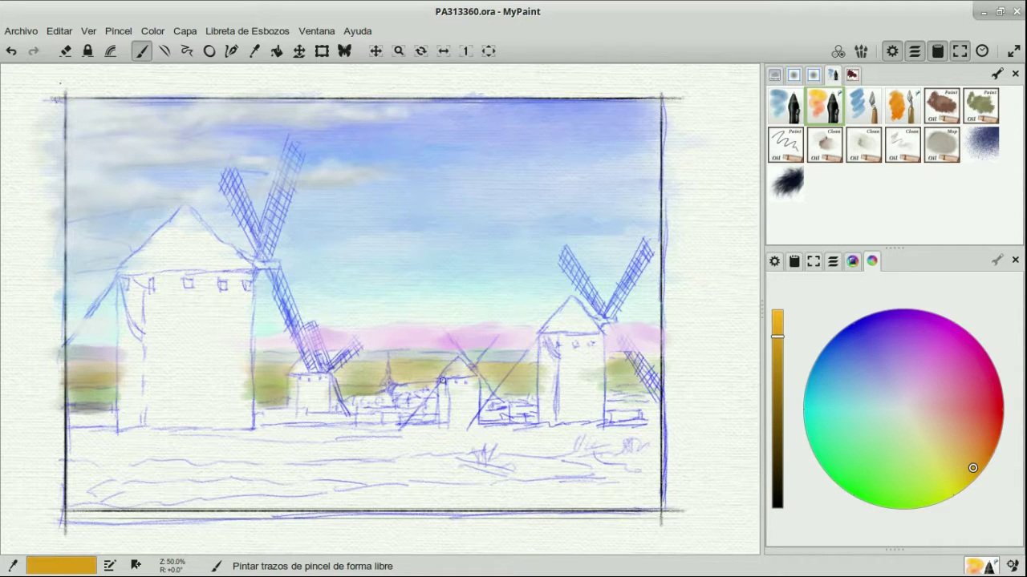
left_click(831, 350)
left_click(947, 142)
left_click_drag(512, 343, 460, 345)
left_click(866, 147)
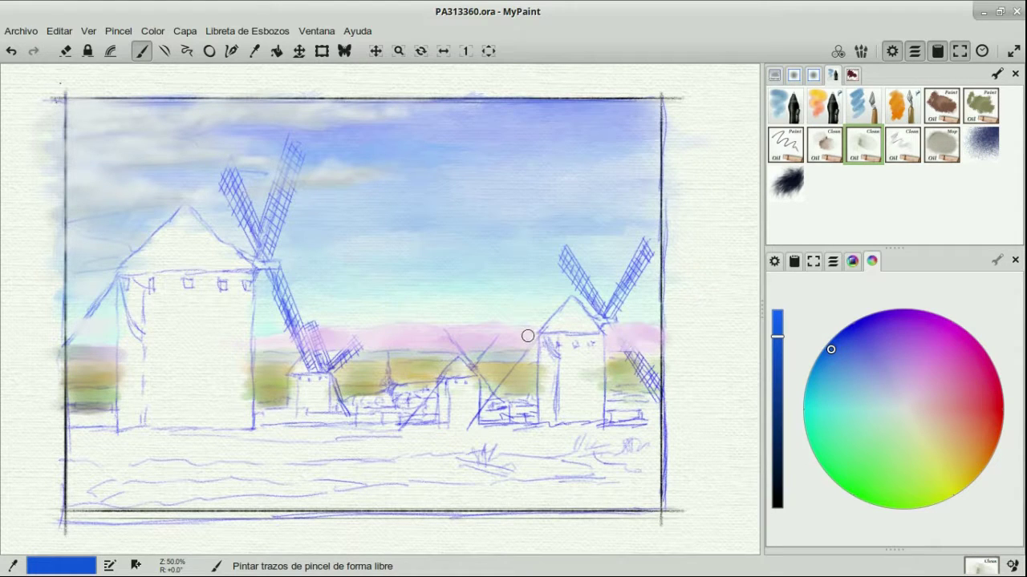
Step: Paint an ochre-yellow band along the upper foreground, beneath the bases of the windmills
left_click(960, 476)
mouse_move(182, 449)
left_mouse_down()
mouse_move(127, 452)
mouse_move(140, 445)
mouse_move(162, 459)
mouse_move(205, 442)
mouse_move(261, 441)
mouse_move(268, 452)
left_mouse_up()
left_click(824, 106)
left_click(961, 454)
left_click(952, 461)
left_click(943, 470)
left_click(957, 469)
left_click(777, 362)
left_click_drag(332, 447, 236, 446)
mouse_move(201, 455)
left_mouse_down()
mouse_move(339, 454)
mouse_move(409, 429)
mouse_move(634, 439)
left_mouse_up()
Step: Paint yellow over the foreground band and extend it down to the lower edge of the frame
left_click(967, 435)
left_click(981, 471)
left_click(949, 479)
mouse_move(389, 454)
left_mouse_down()
mouse_move(530, 427)
mouse_move(517, 439)
mouse_move(633, 448)
left_mouse_up()
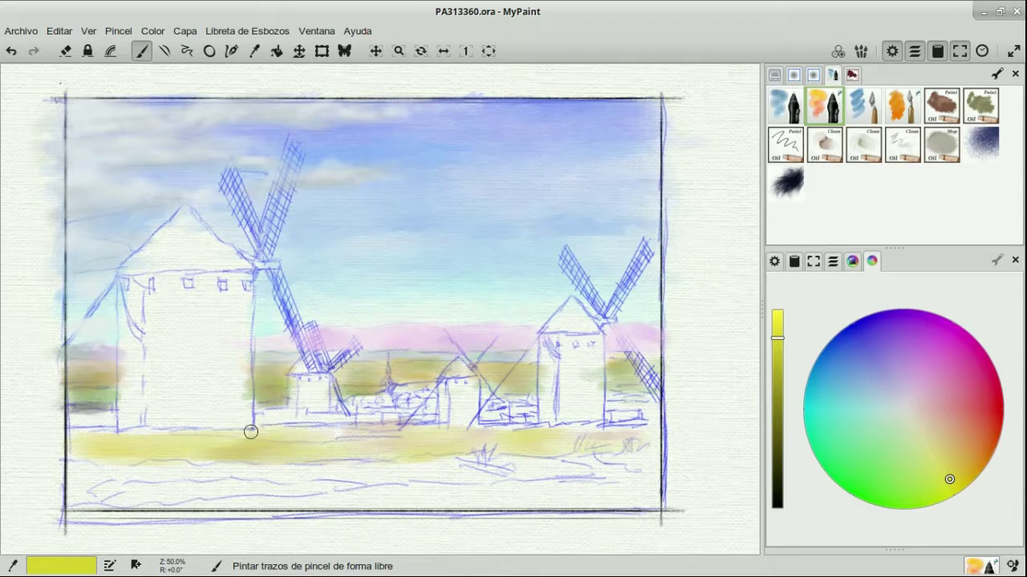
mouse_move(69, 457)
left_mouse_down()
mouse_move(143, 495)
mouse_move(121, 495)
mouse_move(149, 467)
mouse_move(159, 499)
mouse_move(85, 476)
mouse_move(337, 494)
mouse_move(368, 459)
mouse_move(516, 509)
left_mouse_up()
Step: Add orange-tan strokes to the middle and right of the lower foreground
left_click(778, 112)
left_click(956, 454)
mouse_move(454, 486)
left_mouse_down()
mouse_move(624, 457)
mouse_move(663, 432)
mouse_move(649, 498)
mouse_move(470, 474)
mouse_move(221, 478)
mouse_move(414, 470)
left_mouse_up()
Step: Paint bright green strokes in the foreground beneath the large windmill and the small windmill beside it
left_click(855, 489)
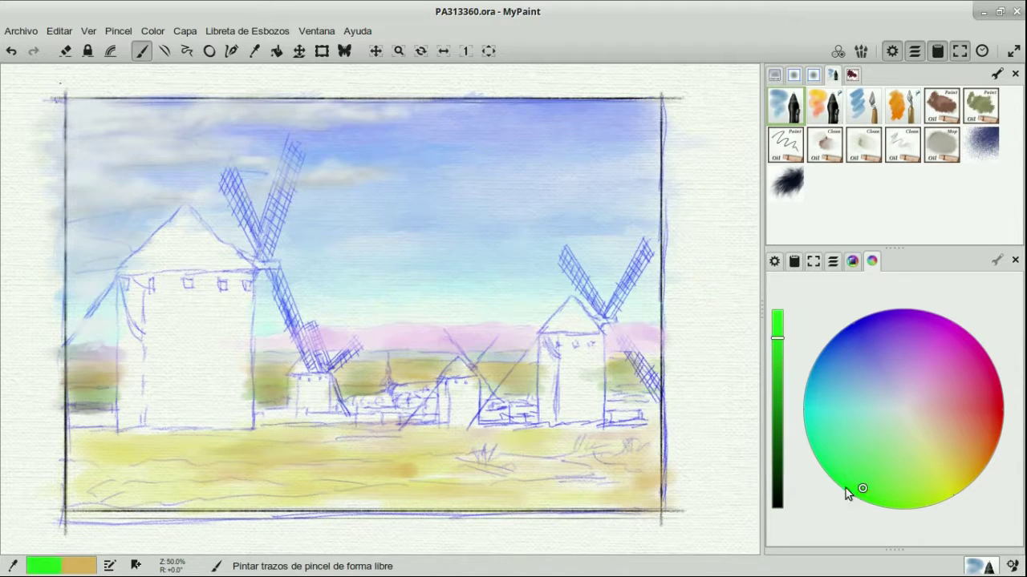
left_click_drag(212, 464, 153, 459)
mouse_move(351, 451)
left_mouse_down()
mouse_move(495, 440)
mouse_move(237, 436)
mouse_move(351, 428)
left_mouse_up()
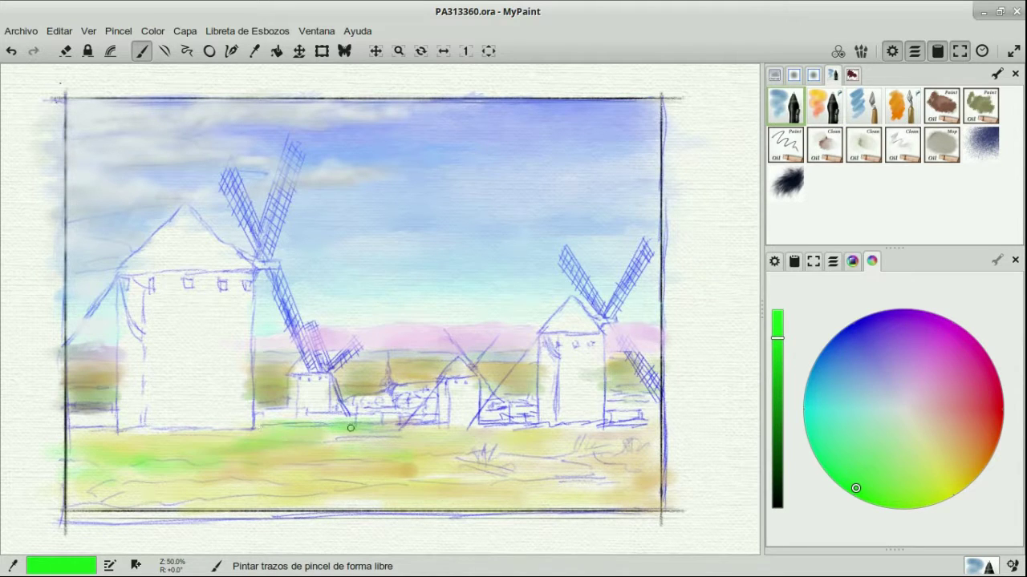
Step: Paint brown shadow strokes along the base of the large windmill and the ground beneath the windmills on the right
left_click(880, 465)
left_click(951, 456)
mouse_move(138, 429)
left_mouse_down()
mouse_move(232, 425)
mouse_move(128, 433)
mouse_move(254, 427)
left_mouse_up()
left_click(777, 415)
left_click_drag(454, 429, 479, 428)
left_click_drag(553, 426, 621, 430)
Step: Switch to the HSV colour wheel and choose a dark green
left_click(956, 469)
left_click(777, 371)
left_click(852, 260)
left_click(894, 395)
left_click(811, 480)
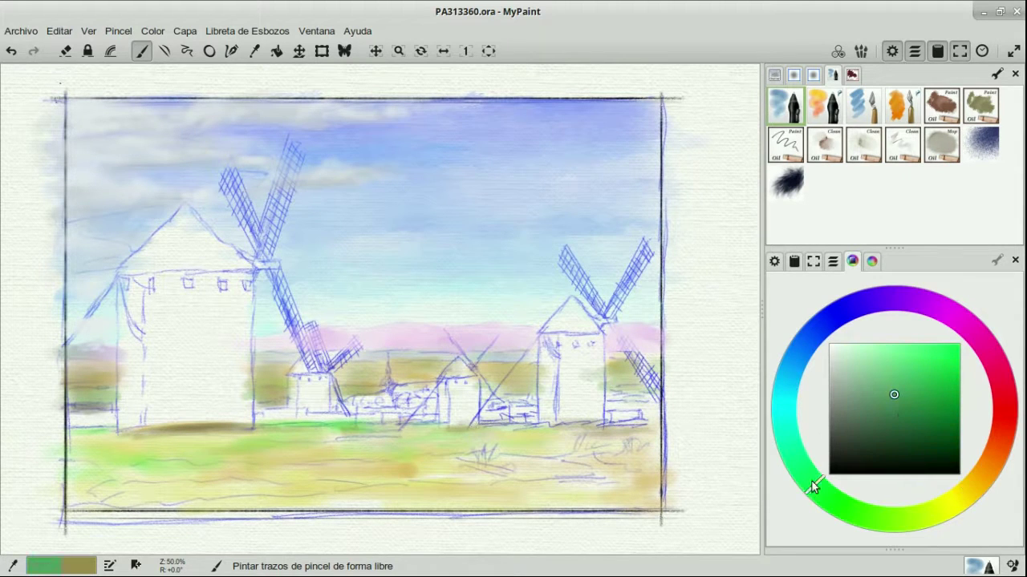
left_click(902, 416)
left_click(967, 151)
left_click(824, 144)
left_click(903, 144)
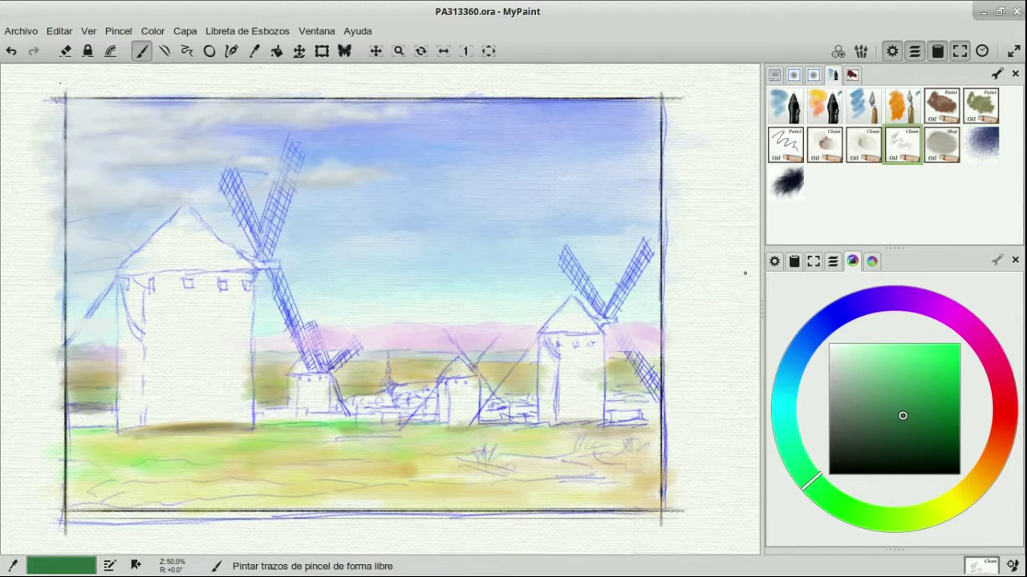
left_click(864, 148)
left_click(824, 146)
left_click(942, 106)
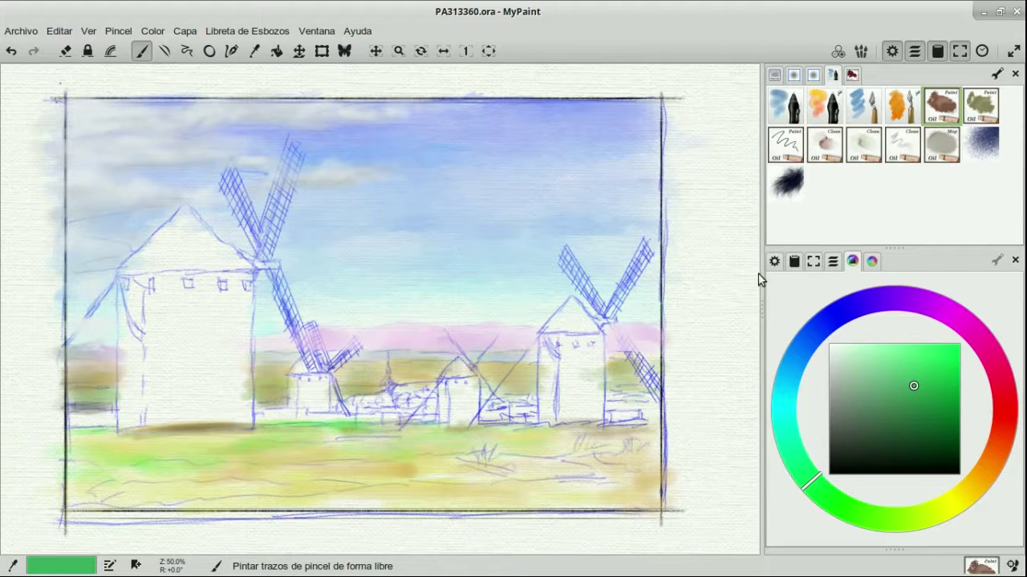
left_click_drag(746, 261, 749, 287)
left_click(880, 299)
left_click(892, 387)
left_click(841, 504)
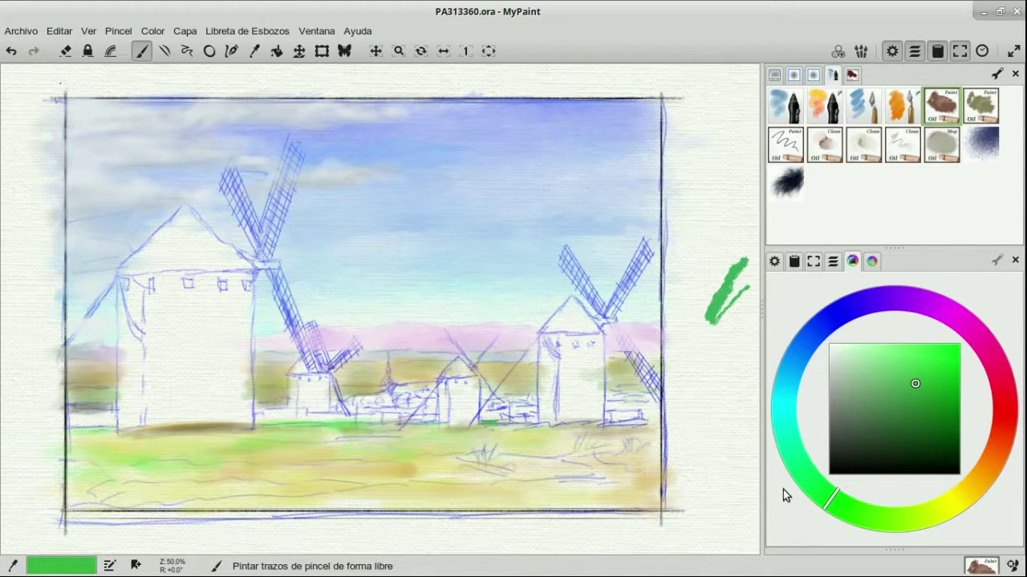
left_click(860, 439)
left_click_drag(494, 424, 519, 425)
Step: Select the olive-coloured oil Paint brush and undo the green test strokes
left_click(980, 107)
left_click_drag(746, 316, 707, 370)
key("ctrl+z")
key("ctrl+z")
key("ctrl+z")
key("ctrl+z")
Step: Paint dark grass strokes along the upper edge of the ground, from the large windmill to the right frame, sampling colours from the canvas
left_click_drag(532, 423, 261, 425)
mouse_move(606, 425)
left_mouse_down()
mouse_move(648, 423)
mouse_move(607, 425)
left_mouse_up()
key("r")
left_click_drag(660, 425, 617, 421)
key("r")
key("r")
key("r")
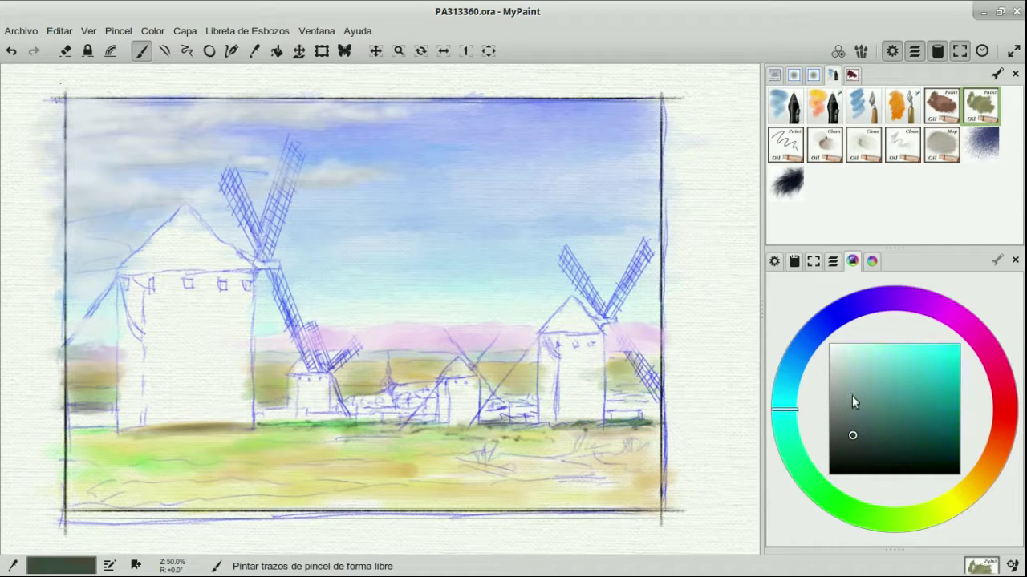
Step: Dab dark green grass patches across the middle of the foreground with the oil Paint brush
left_click(139, 462, "ctrl")
left_click_drag(195, 467, 170, 467)
left_click(802, 467)
left_click(902, 425)
mouse_move(247, 458)
left_mouse_down()
mouse_move(214, 453)
mouse_move(260, 464)
mouse_move(96, 461)
mouse_move(175, 441)
mouse_move(298, 463)
mouse_move(264, 465)
mouse_move(299, 437)
mouse_move(135, 442)
mouse_move(405, 452)
mouse_move(434, 434)
mouse_move(455, 445)
mouse_move(641, 432)
mouse_move(571, 461)
mouse_move(505, 452)
mouse_move(595, 465)
left_mouse_up()
Step: Paint bright green patches around the sketched plant and in the middle foreground with the blue marker-style brush
left_click(903, 106)
left_click(825, 106)
left_click(789, 119)
left_click(858, 457)
left_click(824, 493)
left_click(947, 361)
left_click(920, 382)
mouse_move(492, 452)
left_mouse_down()
mouse_move(473, 462)
mouse_move(513, 463)
left_mouse_up()
left_click_drag(384, 462, 411, 461)
Step: Paint green tufts on the foreground plants with the olive-coloured oil Paint brush and add green strokes beneath them
left_click(980, 105)
mouse_move(321, 465)
left_mouse_down()
mouse_move(377, 462)
mouse_move(344, 462)
left_mouse_up()
left_click(875, 427)
left_click(896, 393)
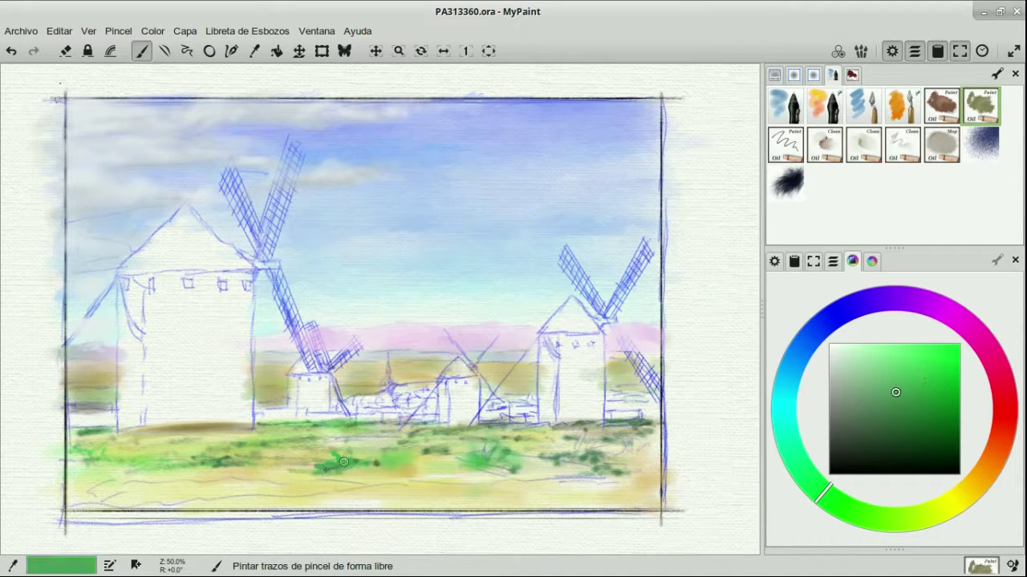
left_click_drag(475, 459, 463, 440)
left_click_drag(479, 460, 495, 442)
left_click_drag(406, 477, 531, 473)
left_click_drag(521, 472, 589, 466)
left_click_drag(465, 478, 369, 471)
Step: Paint tan-ochre over the lower foreground beneath the grass tufts
left_click(976, 484)
mouse_move(498, 468)
left_mouse_down()
mouse_move(560, 405)
mouse_move(546, 469)
mouse_move(473, 478)
left_mouse_up()
left_click(825, 105)
mouse_move(520, 483)
left_mouse_down()
mouse_move(625, 481)
mouse_move(462, 483)
left_mouse_up()
left_click(883, 367)
mouse_move(367, 472)
left_mouse_down()
mouse_move(453, 464)
mouse_move(131, 467)
mouse_move(76, 498)
mouse_move(260, 480)
left_mouse_up()
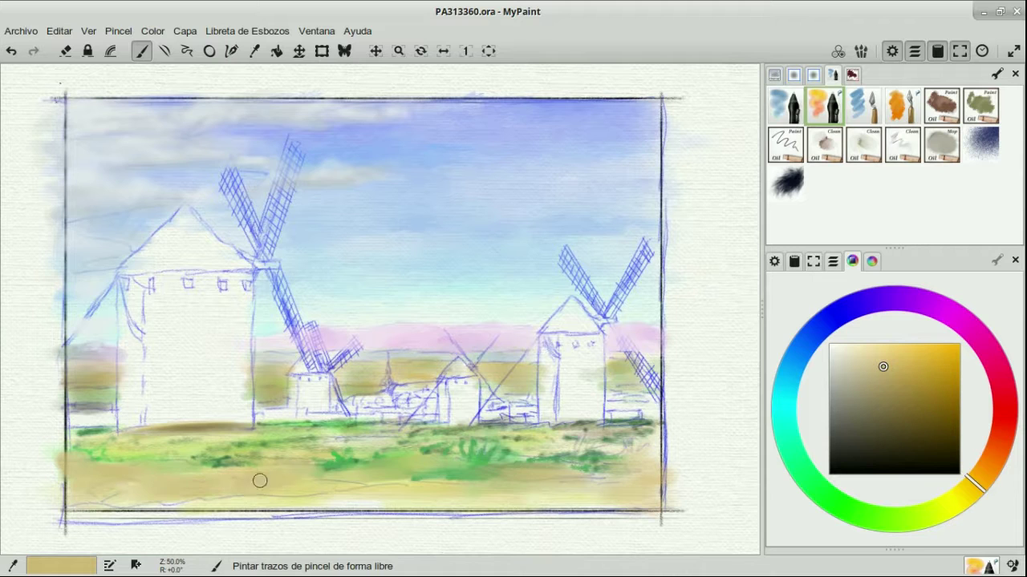
Step: Draw thin green grass blades over the foreground tufts with the fine-line oil Paint brush
left_click(835, 501)
left_click(785, 145)
left_click(912, 400)
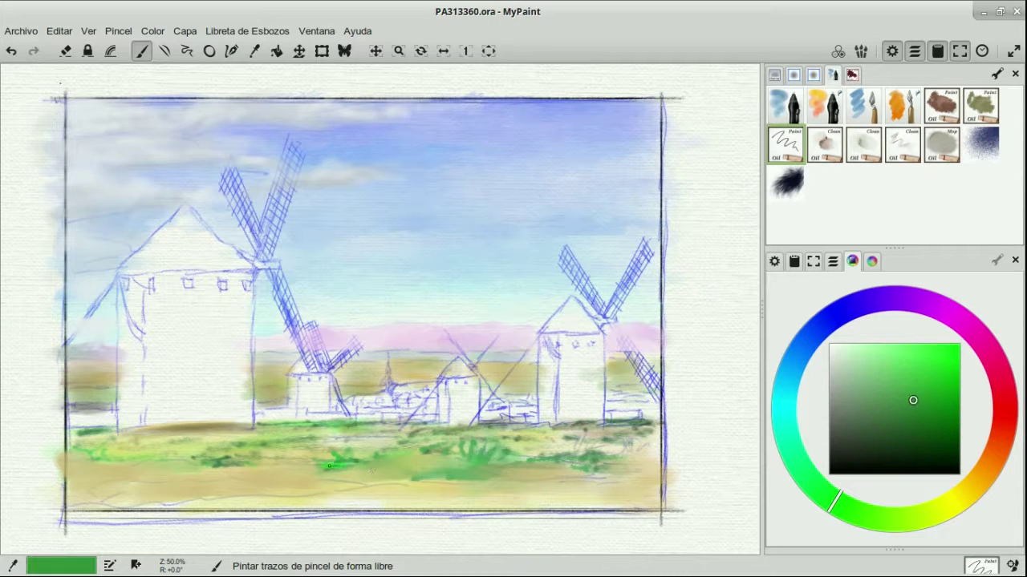
mouse_move(369, 460)
left_mouse_down()
mouse_move(476, 446)
mouse_move(531, 463)
mouse_move(562, 451)
left_mouse_up()
Step: Add near-black fine-line shading to the foreground tufts, from the right side to the left side
left_click(889, 458)
left_click(856, 463)
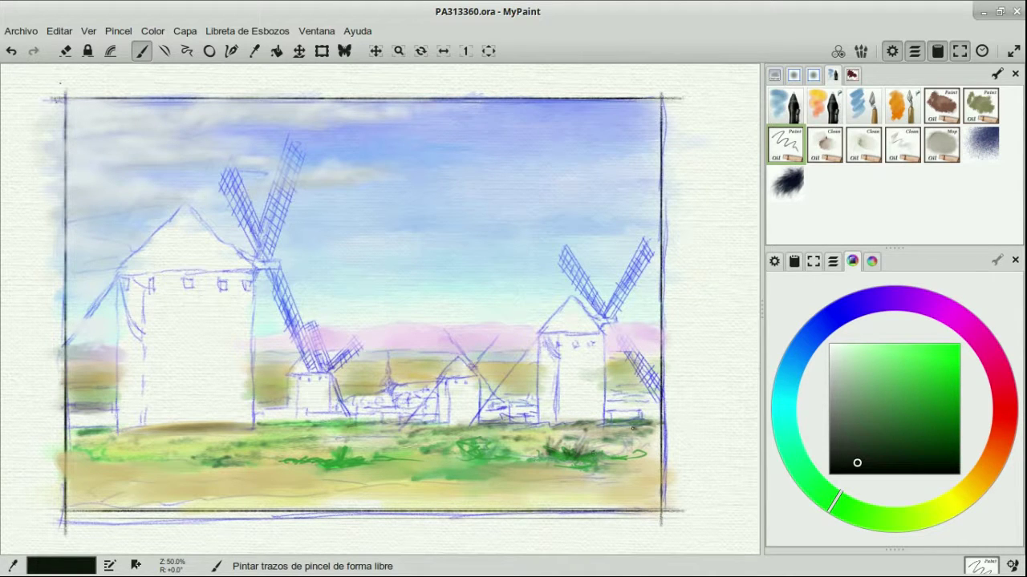
left_click_drag(478, 441, 523, 453)
mouse_move(438, 454)
left_mouse_down()
mouse_move(473, 449)
mouse_move(505, 463)
mouse_move(434, 474)
left_mouse_up()
left_click_drag(326, 459, 305, 461)
mouse_move(211, 460)
left_mouse_down()
mouse_move(276, 444)
mouse_move(105, 451)
mouse_move(129, 479)
left_mouse_up()
Step: Paint yellow strokes at the left of the foreground and across the grass in the middle
left_click(958, 498)
left_click(928, 381)
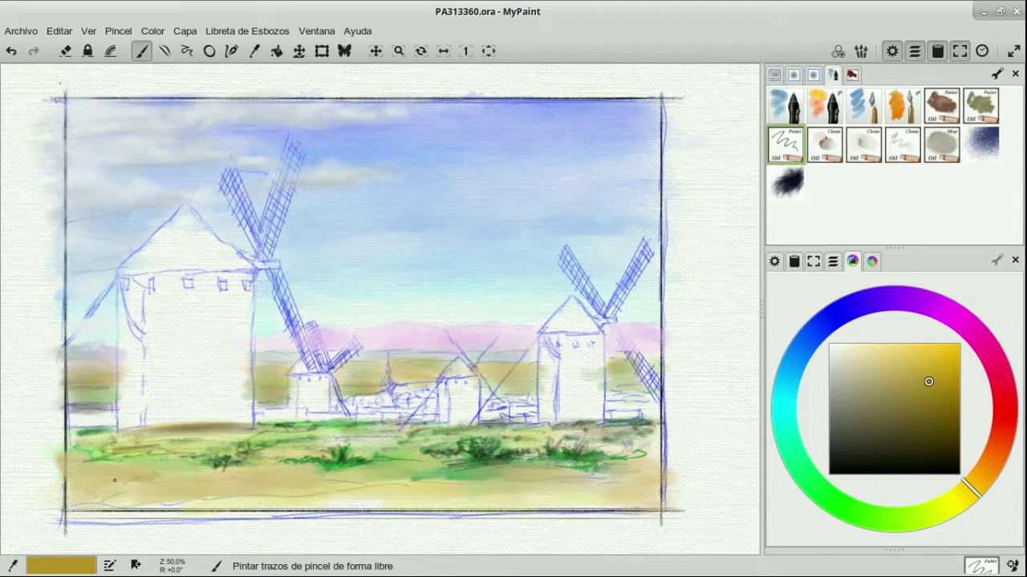
left_click(824, 106)
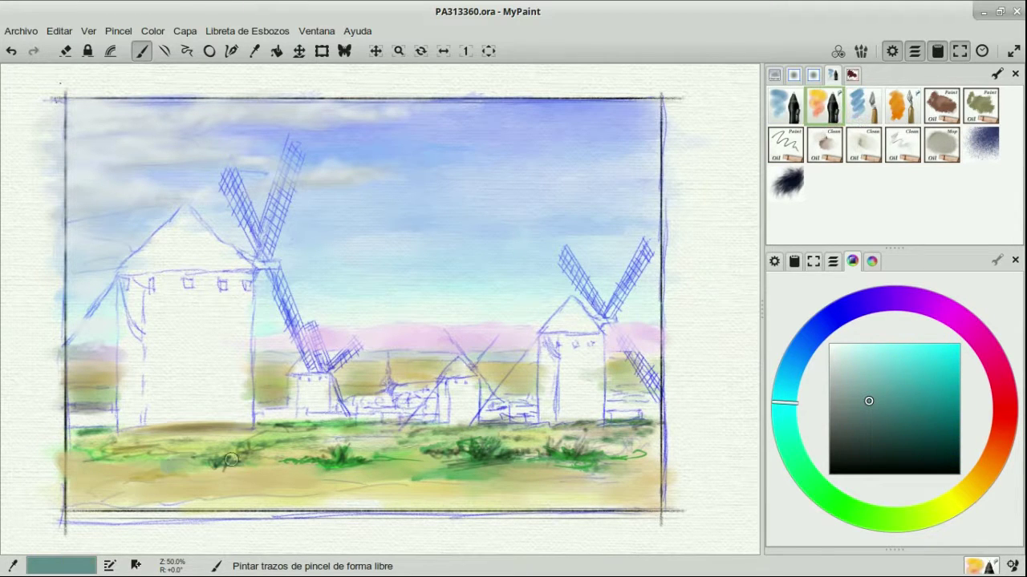
left_click(938, 501)
left_click(939, 349)
left_click_drag(161, 472, 126, 472)
left_click_drag(344, 437, 529, 444)
Step: Paint orange-ochre strokes in the lower middle and along the right side of the foreground
left_click(991, 463)
left_click(934, 376)
mouse_move(377, 475)
left_mouse_down()
mouse_move(449, 468)
mouse_move(402, 494)
mouse_move(392, 475)
mouse_move(423, 480)
mouse_move(382, 493)
left_mouse_up()
left_click_drag(620, 472, 657, 472)
mouse_move(603, 447)
left_mouse_down()
mouse_move(632, 458)
mouse_move(662, 440)
left_mouse_up()
Step: Add pale yellow highlights to the grass in the middle foreground
left_click(961, 496)
left_click(904, 345)
left_click_drag(314, 461, 405, 427)
Step: Toggle the visibility of the Esbozo layer to compare the painting with and without the sketch lines
left_click(832, 261)
left_click(780, 349)
left_click(780, 349)
left_click(779, 349)
left_click(780, 349)
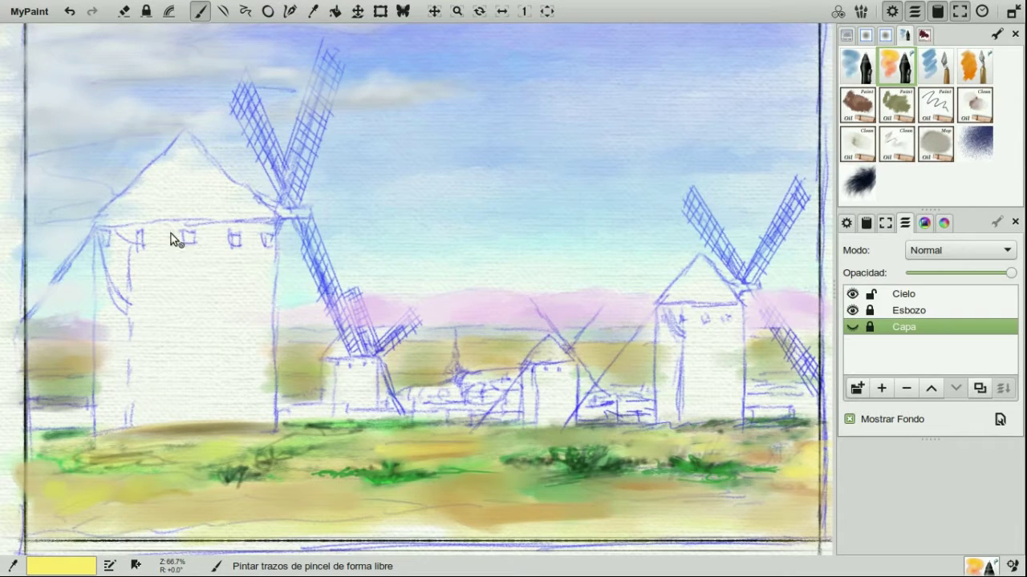
Step: Choose a near-white blue and the fine-line oil Paint brush, and make the Cielo layer active
left_click(929, 222)
left_click(887, 293)
left_click(930, 106)
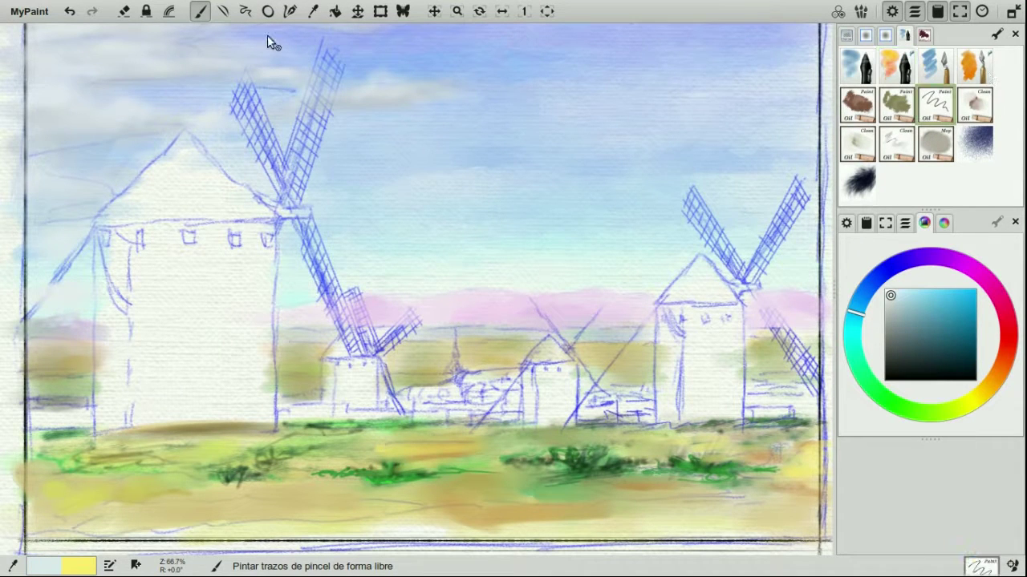
left_click(904, 223)
left_click(898, 294)
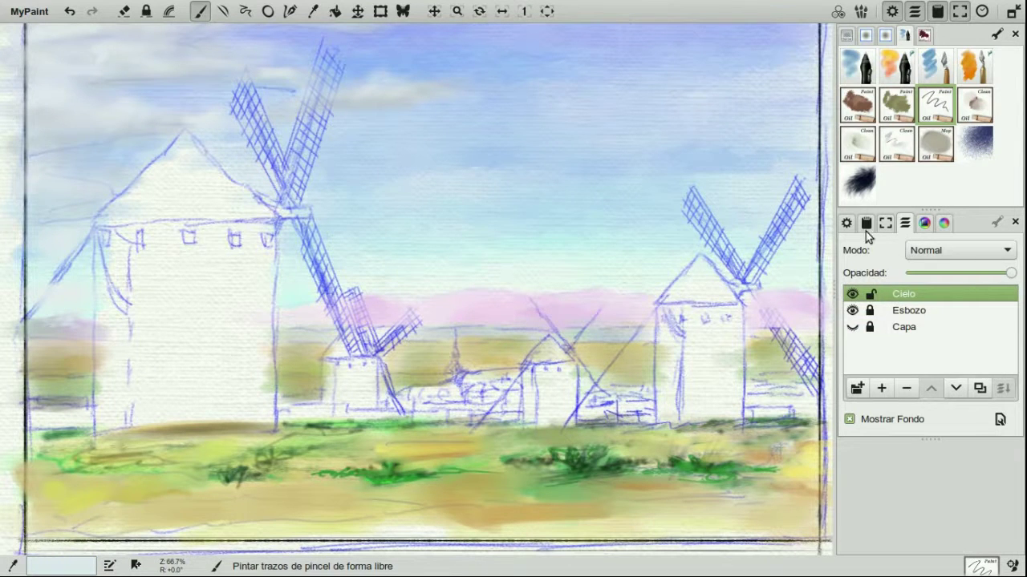
left_click(924, 222)
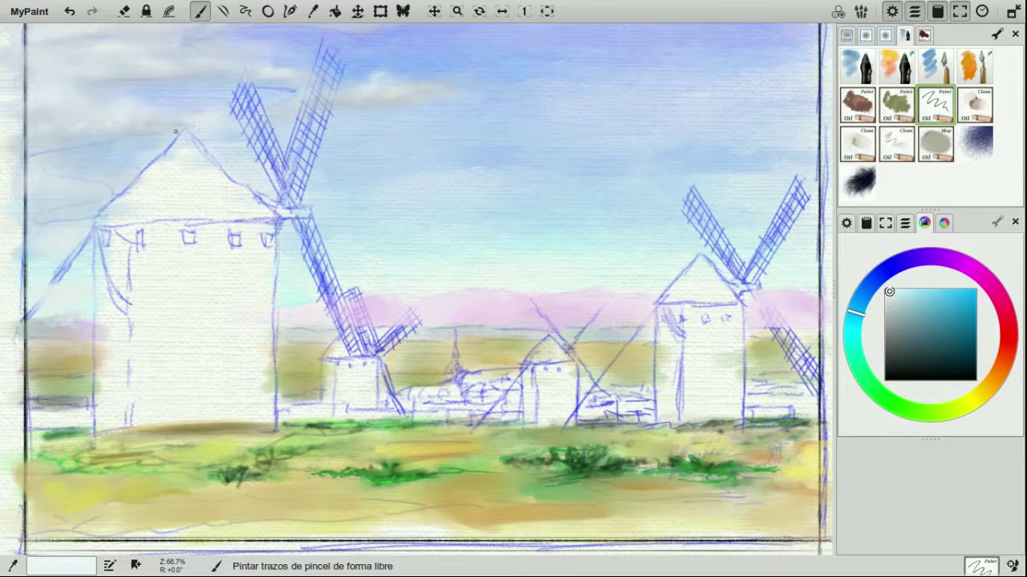
Step: Paint muted blue-grey over the pink mountain band along the horizon with the soft painting brush
left_click(888, 339)
mouse_move(28, 321)
left_mouse_down()
mouse_move(49, 319)
mouse_move(64, 337)
left_mouse_up()
left_click(888, 331)
left_click(897, 66)
key("w")
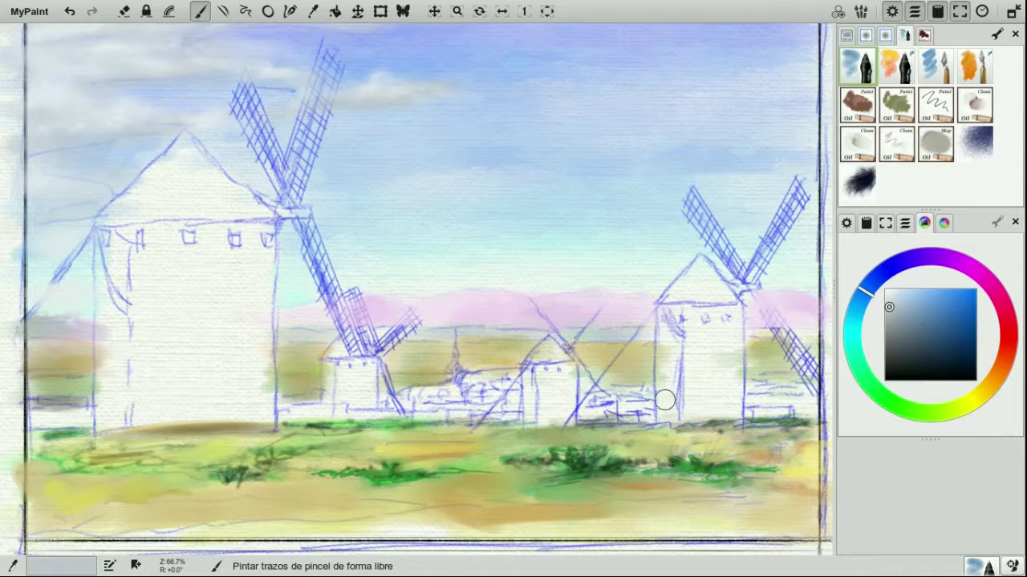
key("ctrl+z")
mouse_move(49, 301)
left_mouse_down()
mouse_move(278, 307)
mouse_move(356, 298)
mouse_move(505, 312)
mouse_move(586, 301)
mouse_move(473, 323)
mouse_move(644, 321)
mouse_move(656, 311)
left_mouse_up()
mouse_move(768, 307)
left_mouse_down()
mouse_move(793, 289)
mouse_move(809, 308)
mouse_move(777, 333)
left_mouse_up()
Step: Reduce the brush size and paint near-white blue cloud highlights across the middle of the horizon band
left_click(886, 295)
key("d")
key("d")
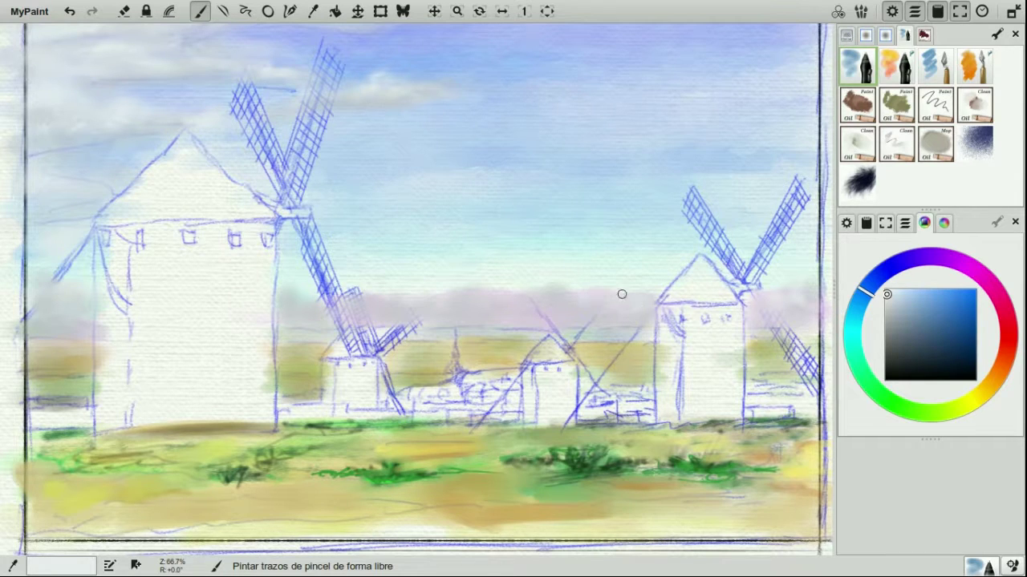
left_click_drag(531, 313, 600, 318)
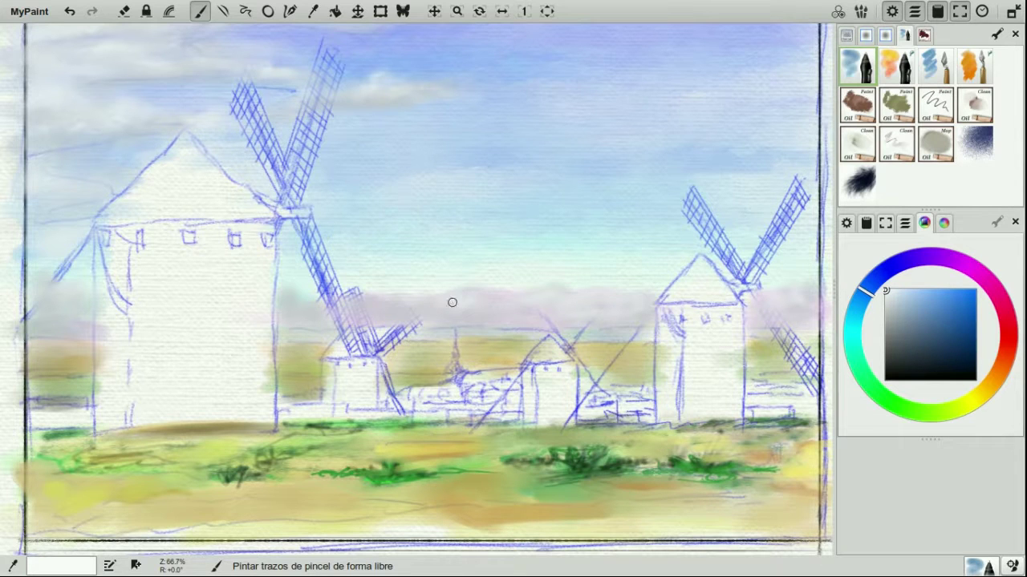
left_click_drag(507, 315, 455, 320)
mouse_move(388, 295)
left_mouse_down()
mouse_move(373, 309)
mouse_move(448, 315)
left_mouse_up()
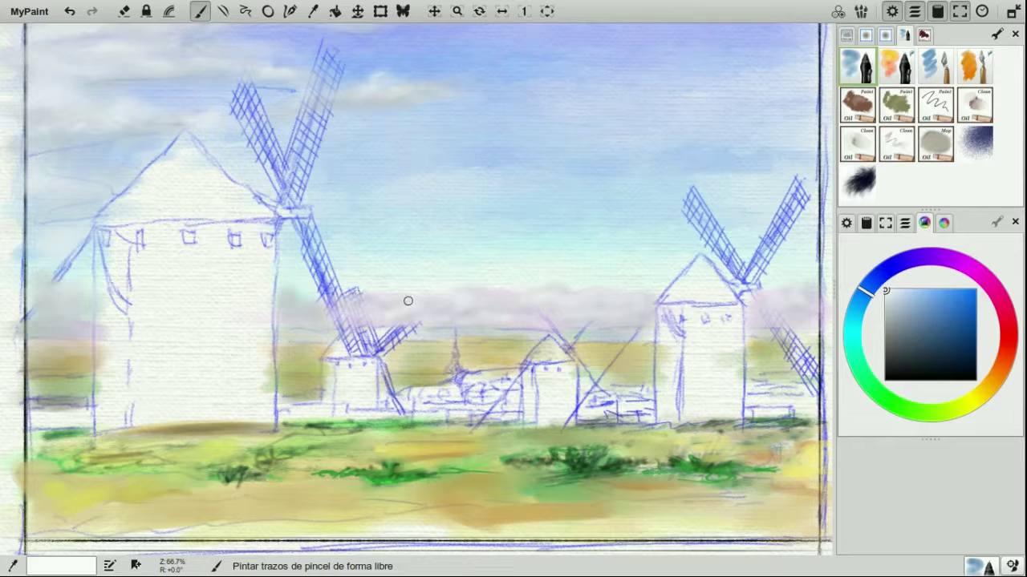
left_click_drag(317, 316, 312, 309)
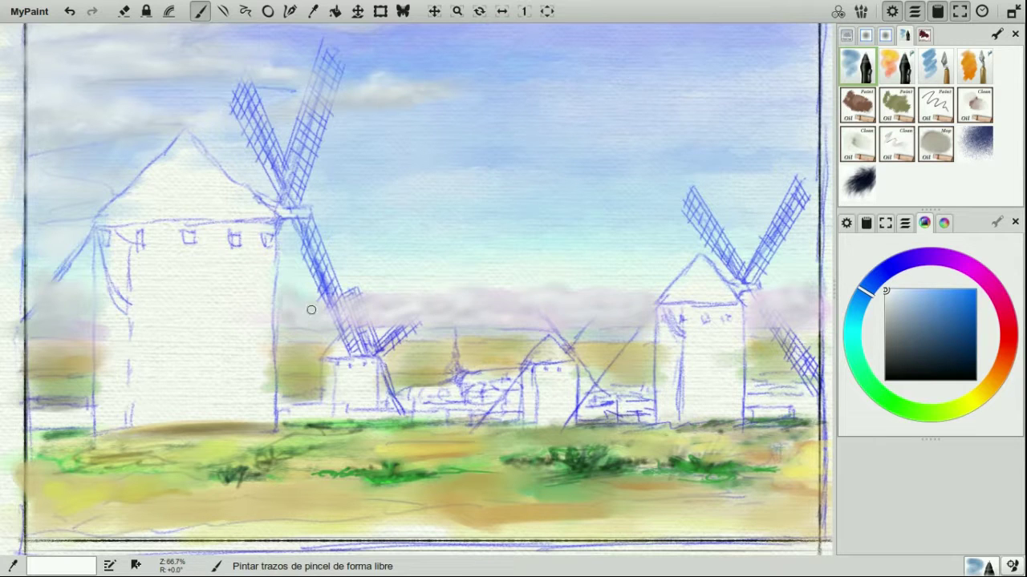
Step: Alternate near-white and mid grey strokes on the horizon band beside the windmill on the far right
left_click(888, 316)
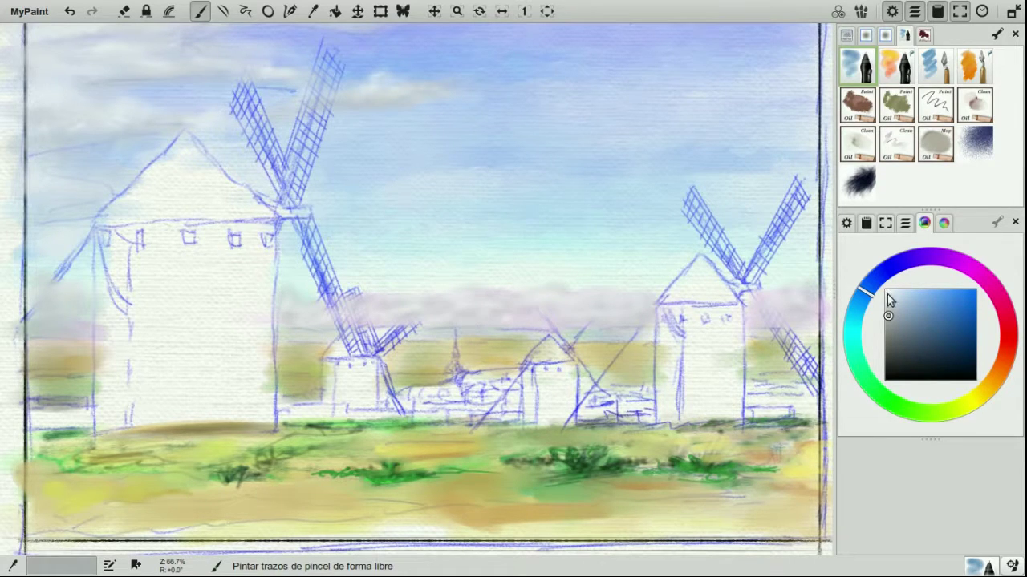
left_click(886, 290)
left_click_drag(635, 310, 644, 307)
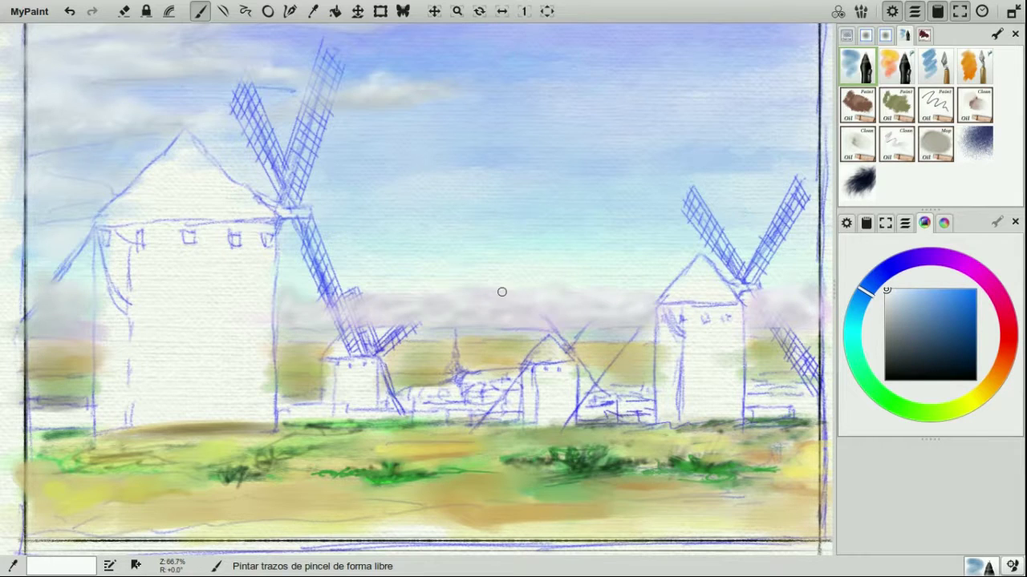
left_click(893, 328)
left_click_drag(576, 296, 601, 292)
left_click(886, 330)
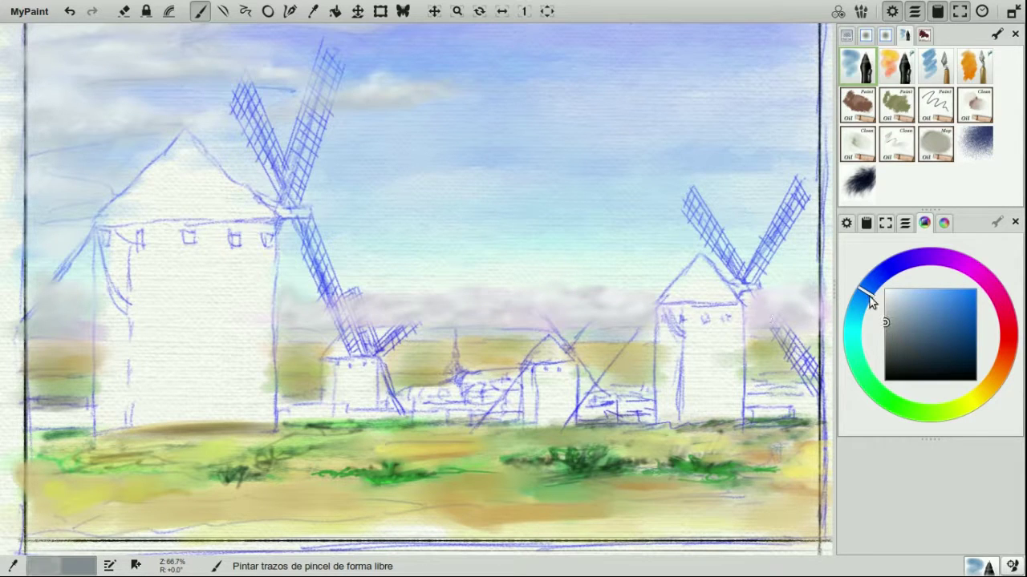
left_click_drag(868, 296, 852, 334)
left_click_drag(590, 298, 575, 304)
key("ctrl+z")
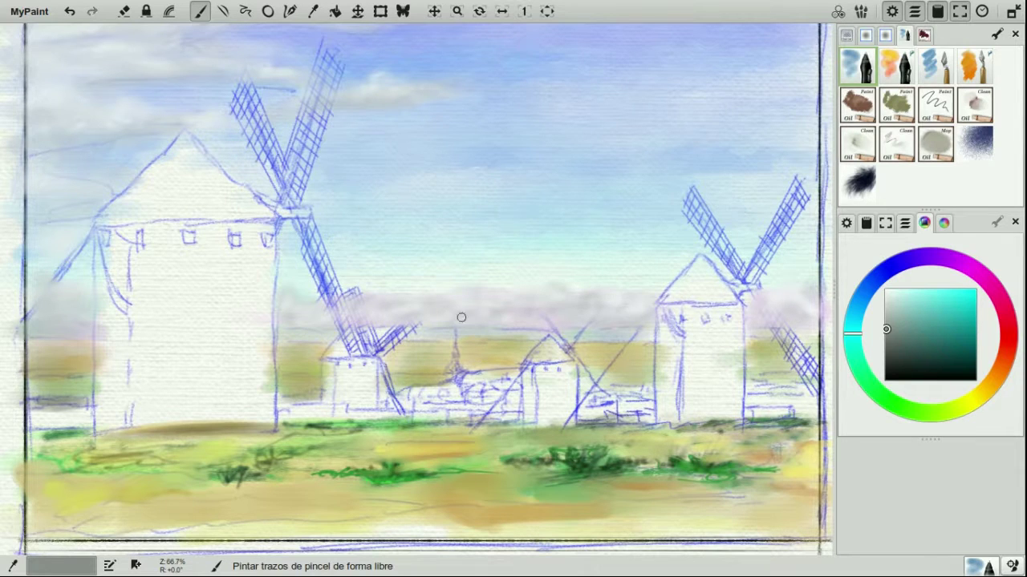
Step: Rework the horizon band with sampled pale blues and soften it with the oil Clean brushes
key("r")
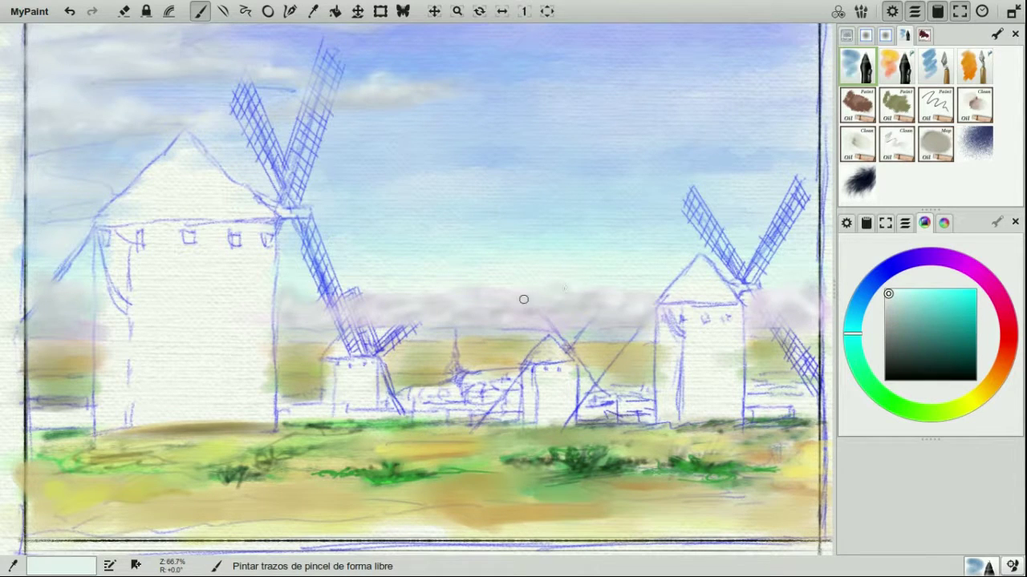
left_click(974, 105)
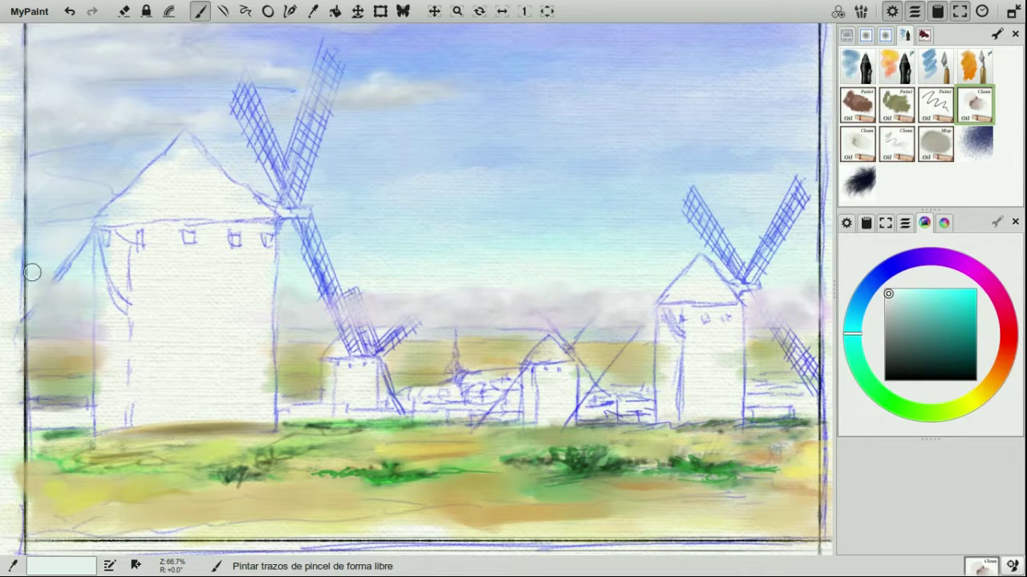
left_click(1012, 566)
left_click(511, 195, "ctrl")
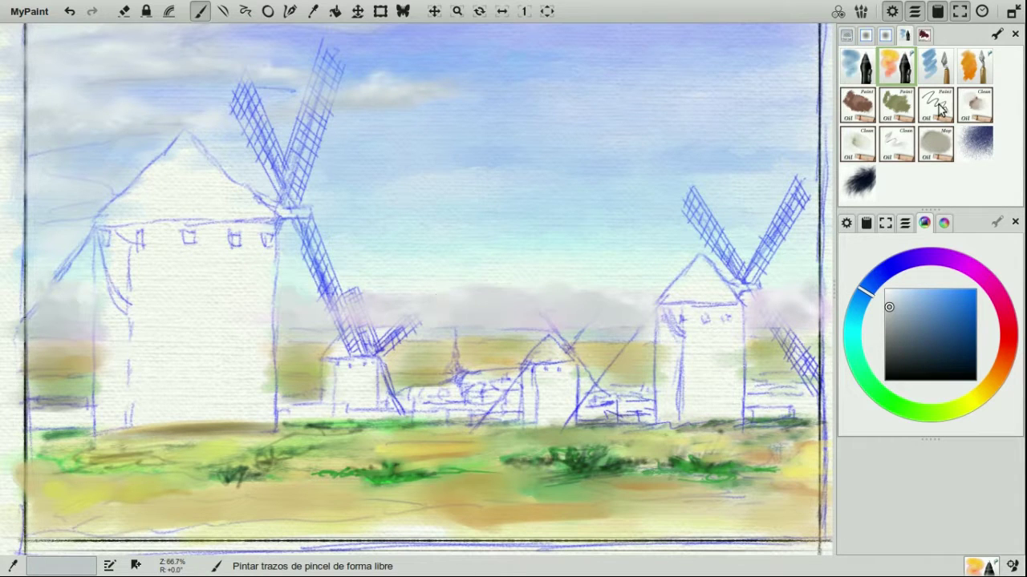
left_click(974, 104)
key("ctrl+z")
left_click(858, 145)
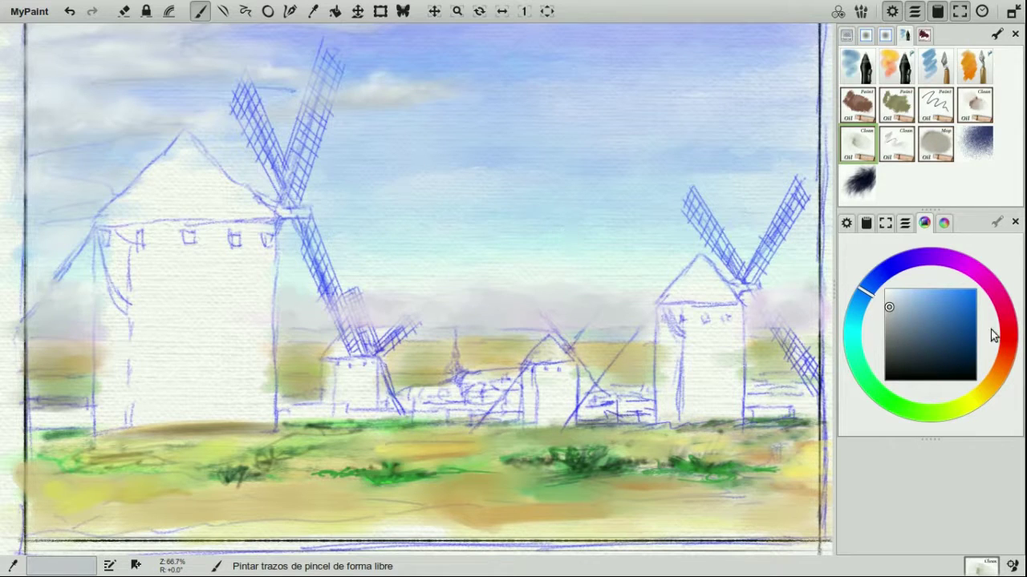
Step: Paint the conical roof of the large windmill with dark brown strokes running down from its tip
left_click(997, 373)
left_click(887, 346)
left_click(903, 67)
left_click_drag(165, 161, 139, 196)
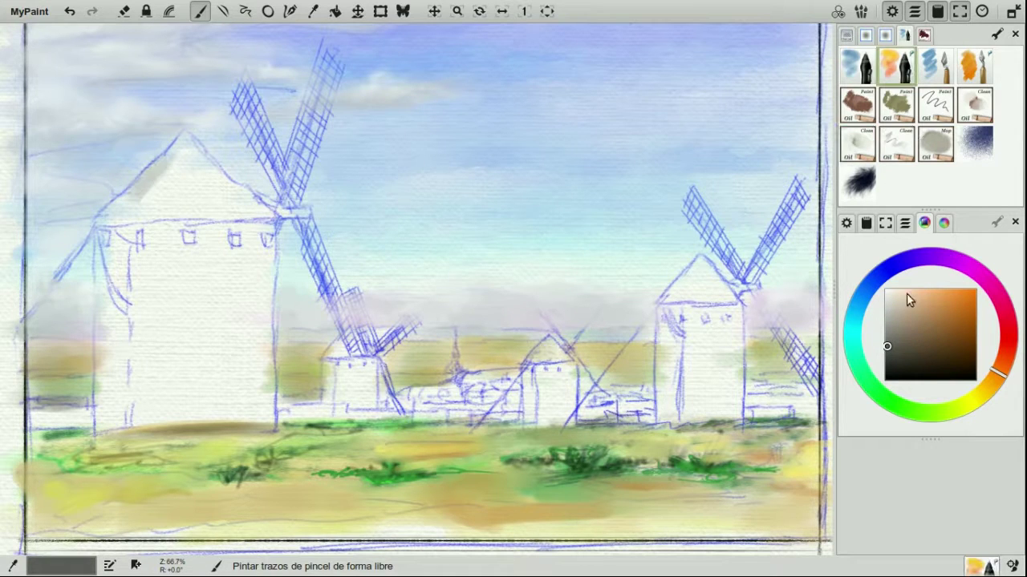
left_click(912, 335)
mouse_move(168, 158)
left_mouse_down()
mouse_move(135, 196)
mouse_move(177, 143)
mouse_move(105, 216)
mouse_move(154, 178)
left_mouse_up()
mouse_move(177, 140)
left_mouse_down()
mouse_move(104, 217)
mouse_move(179, 195)
mouse_move(168, 161)
mouse_move(175, 136)
mouse_move(231, 189)
left_mouse_up()
mouse_move(275, 218)
left_mouse_down()
mouse_move(187, 132)
mouse_move(243, 185)
mouse_move(253, 217)
mouse_move(235, 182)
mouse_move(189, 144)
mouse_move(180, 216)
mouse_move(189, 157)
mouse_move(216, 194)
mouse_move(211, 212)
mouse_move(173, 193)
mouse_move(248, 209)
mouse_move(143, 185)
mouse_move(108, 219)
mouse_move(135, 217)
mouse_move(186, 155)
mouse_move(182, 138)
mouse_move(159, 195)
mouse_move(180, 136)
mouse_move(146, 215)
left_mouse_up()
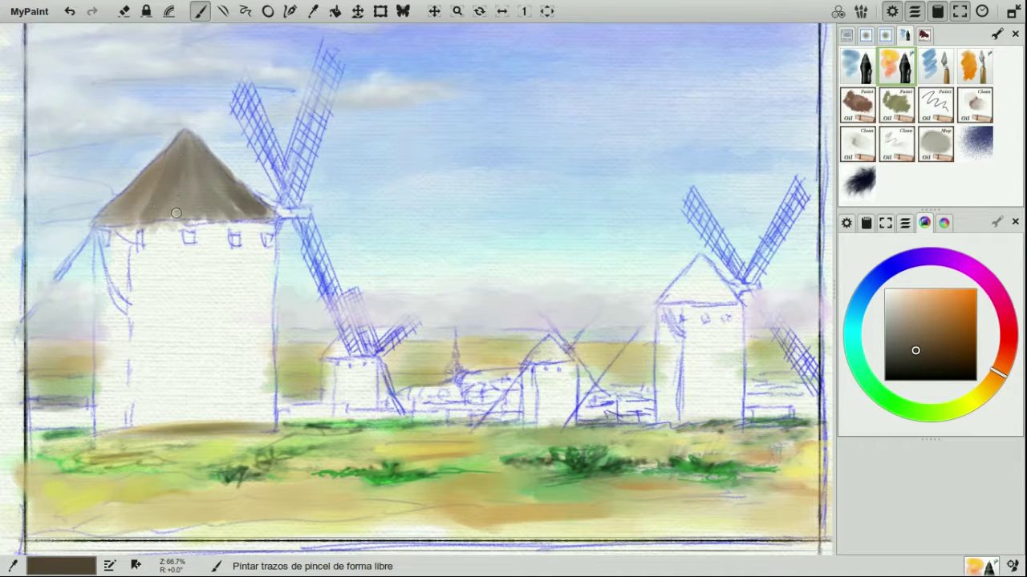
Step: Shade the large windmill's roof with near-black brown strokes following the slope of the cone
left_click(919, 367)
left_click_drag(203, 160, 208, 185)
mouse_move(191, 140)
left_mouse_down()
mouse_move(264, 211)
mouse_move(258, 201)
mouse_move(234, 206)
mouse_move(248, 210)
mouse_move(229, 180)
mouse_move(268, 211)
mouse_move(236, 214)
mouse_move(185, 134)
mouse_move(212, 220)
left_mouse_up()
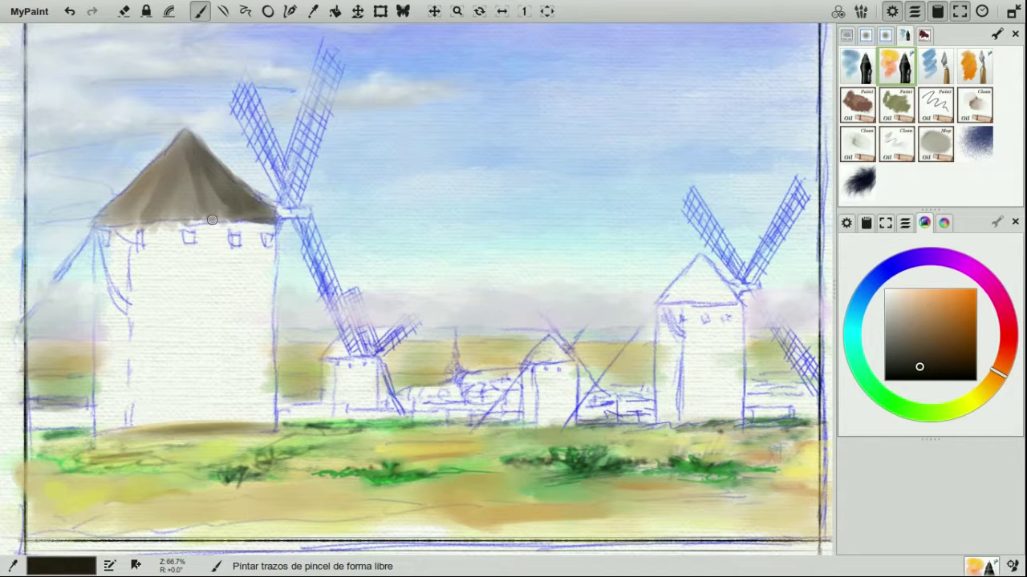
mouse_move(181, 131)
left_mouse_down()
mouse_move(180, 191)
mouse_move(166, 165)
left_mouse_up()
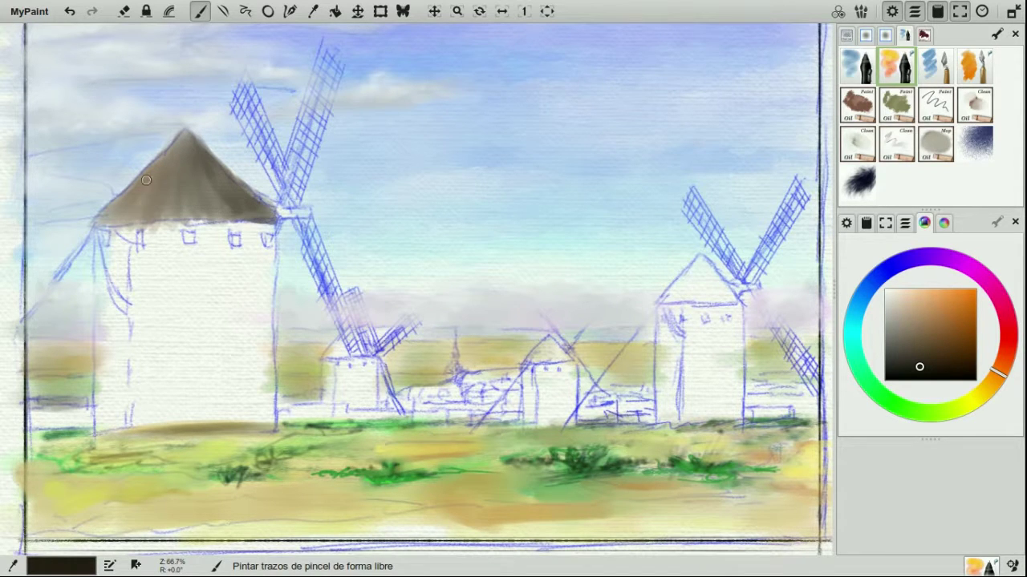
left_click_drag(182, 218, 188, 140)
mouse_move(199, 175)
left_mouse_down()
mouse_move(261, 208)
mouse_move(229, 199)
mouse_move(181, 136)
mouse_move(194, 165)
mouse_move(190, 208)
mouse_move(178, 160)
mouse_move(165, 219)
mouse_move(227, 202)
mouse_move(207, 159)
left_mouse_up()
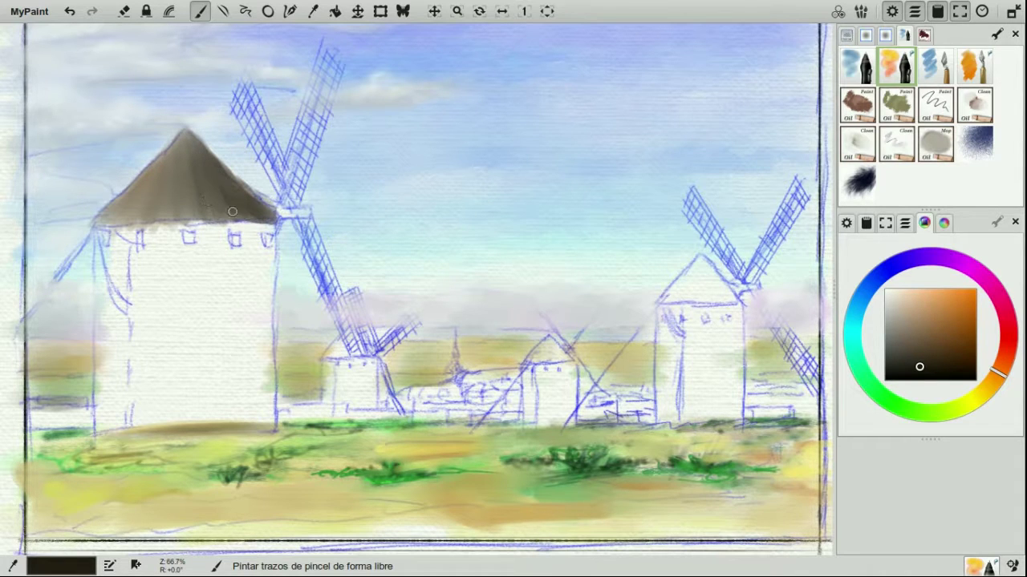
Step: Paint the roofs of the three smaller windmills in the same near-black brown
mouse_move(702, 257)
left_mouse_down()
mouse_move(673, 295)
mouse_move(690, 287)
mouse_move(699, 259)
mouse_move(707, 285)
mouse_move(709, 271)
mouse_move(736, 296)
mouse_move(703, 251)
mouse_move(736, 301)
mouse_move(708, 271)
mouse_move(699, 302)
mouse_move(689, 277)
left_mouse_up()
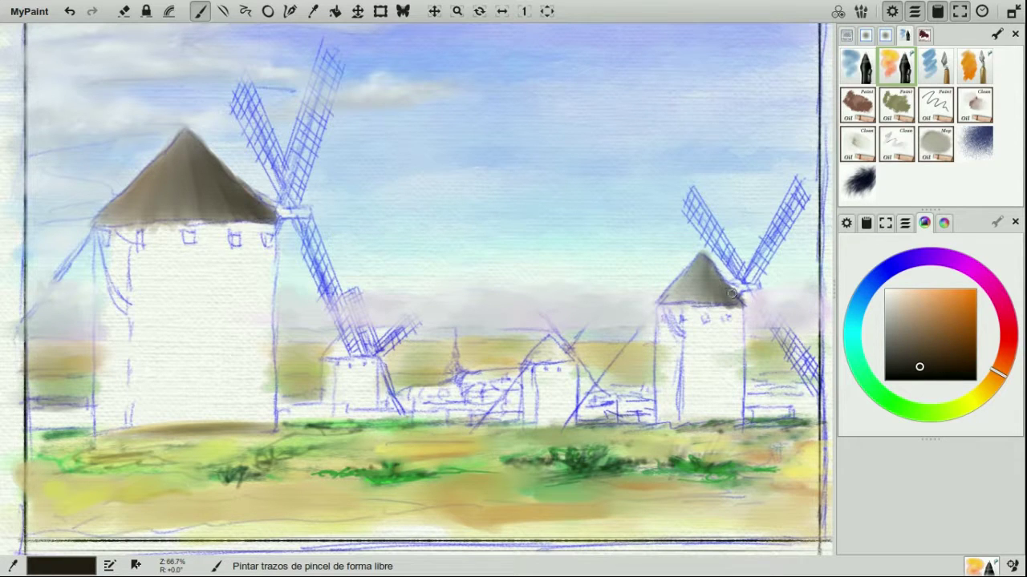
mouse_move(535, 352)
left_mouse_down()
mouse_move(562, 353)
mouse_move(539, 362)
mouse_move(551, 347)
mouse_move(565, 354)
left_mouse_up()
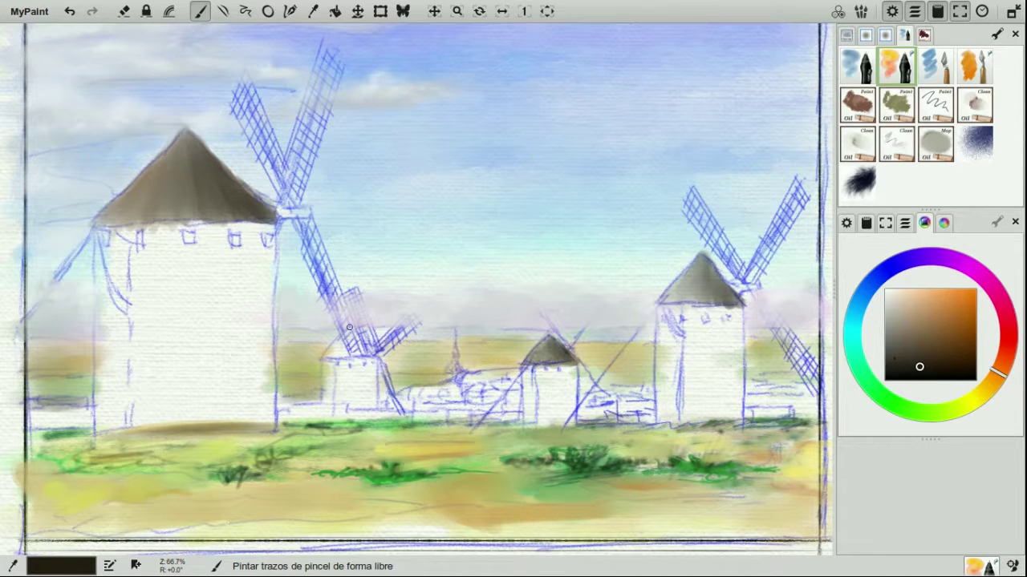
mouse_move(366, 348)
left_mouse_down()
mouse_move(335, 356)
mouse_move(359, 346)
left_mouse_up()
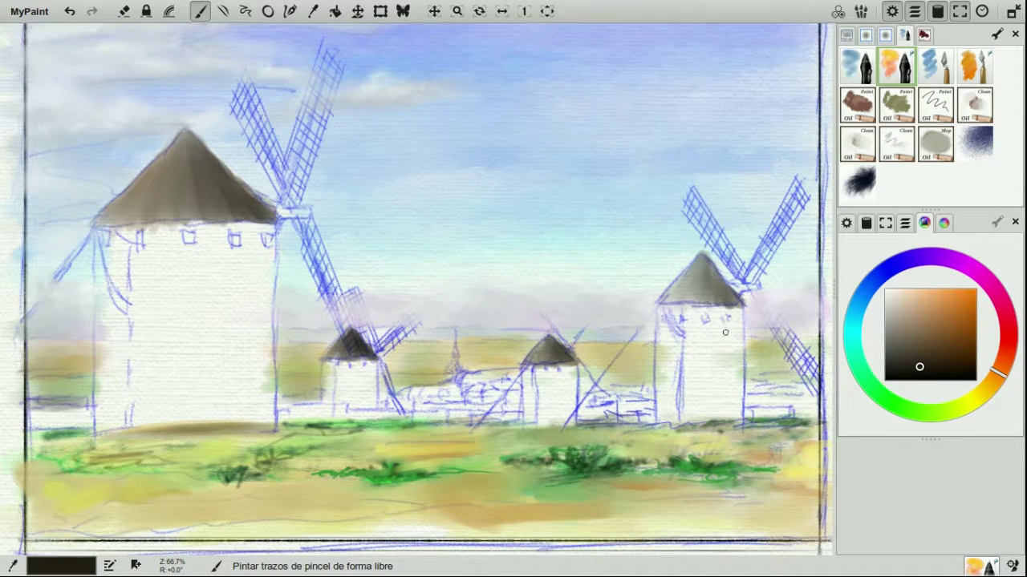
Step: Choose a yellowish dark brown and add strokes down the lit side of the large windmill's roof
left_click_drag(870, 368, 852, 339)
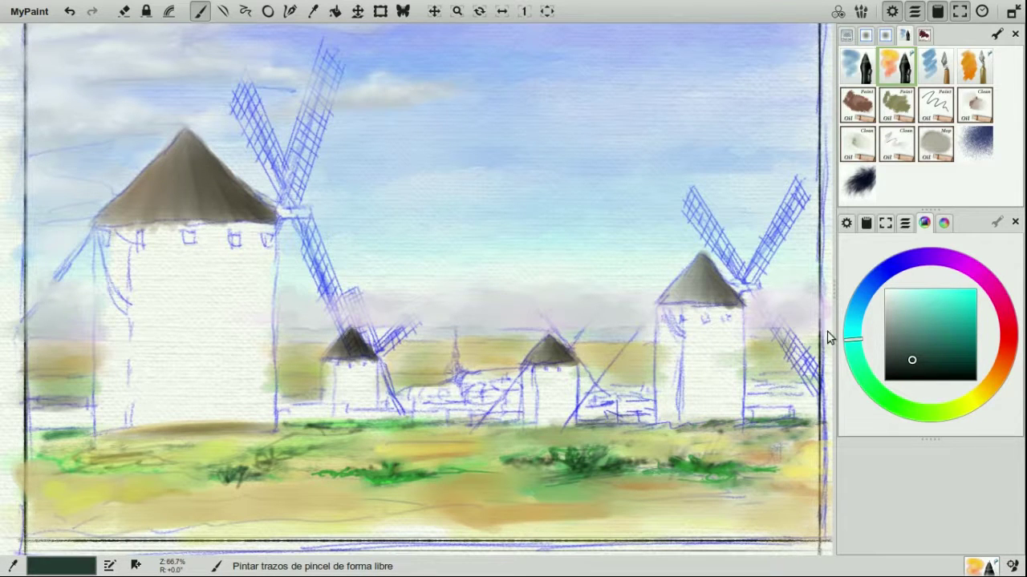
left_click(916, 351)
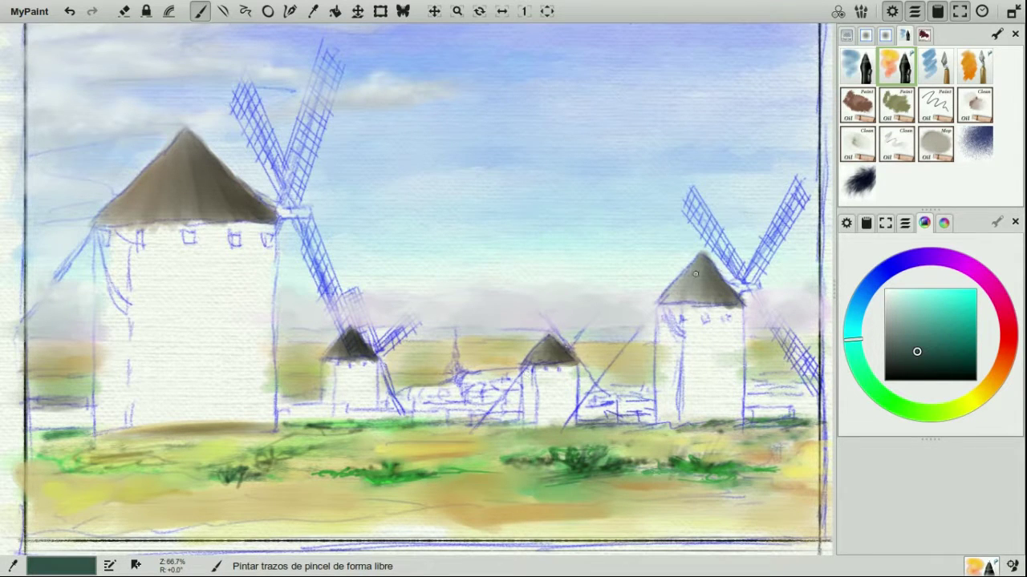
left_click_drag(999, 373, 994, 381)
left_click(923, 353)
left_click_drag(173, 144, 169, 181)
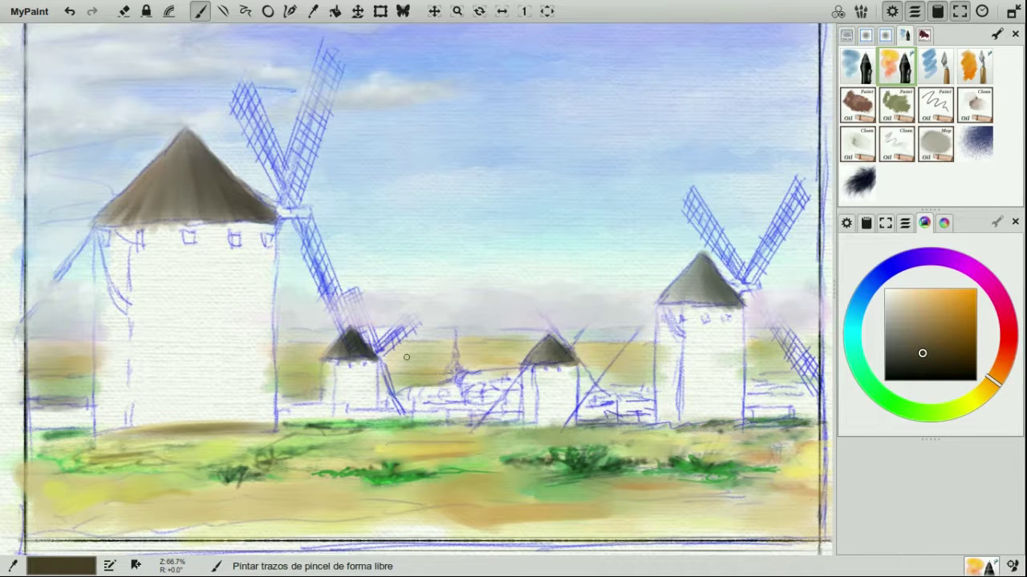
Step: Choose a medium dark brown and paint the top and side edges of the large windmill's wall and the curved shape beside it
left_click(713, 278, "ctrl")
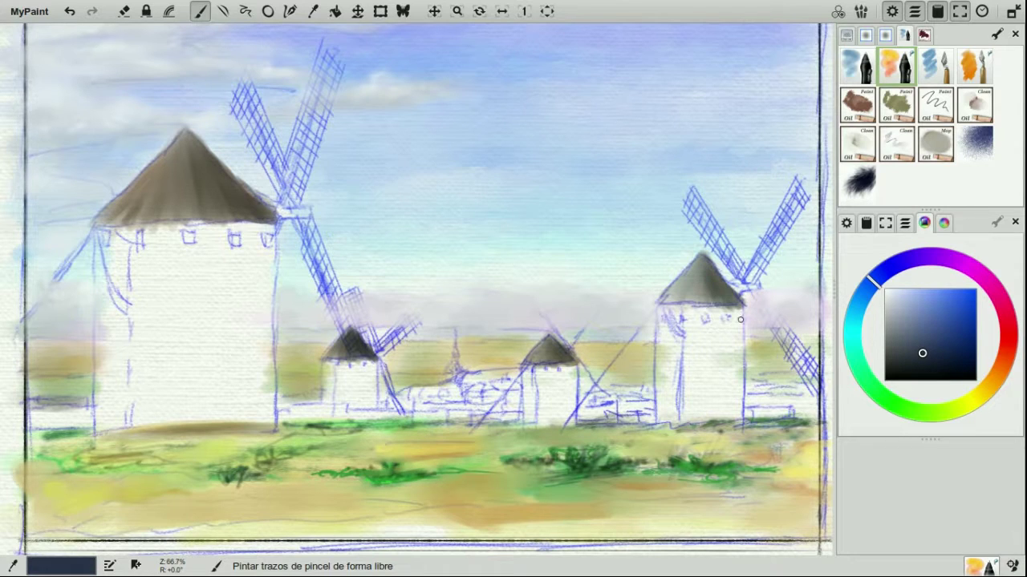
left_click(997, 381)
left_click(919, 348)
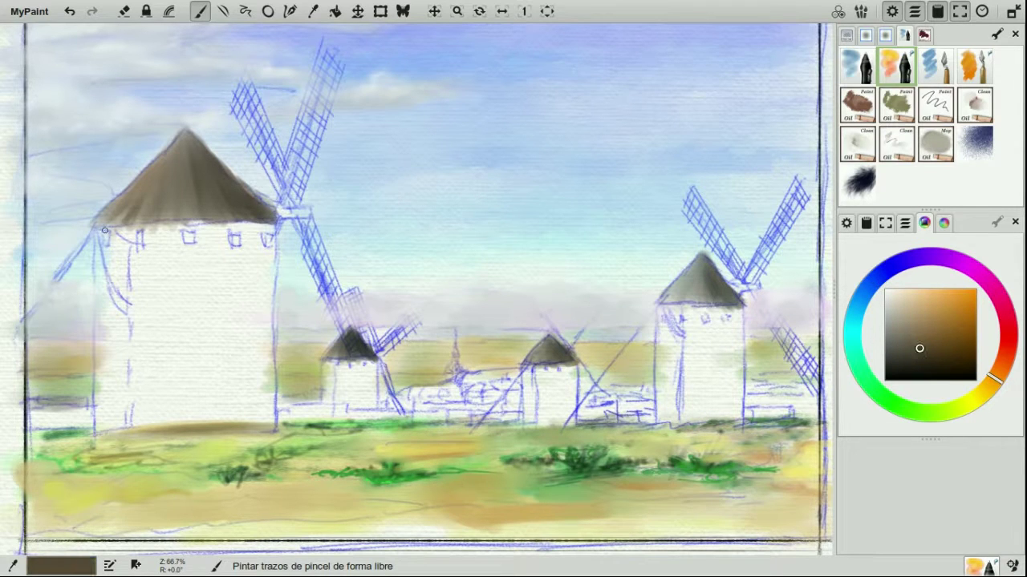
left_click_drag(134, 226, 177, 233)
left_click_drag(271, 228, 271, 419)
left_click_drag(98, 245, 149, 321)
left_click_drag(134, 256, 150, 327)
left_click_drag(141, 236, 143, 332)
left_click_drag(142, 263, 139, 354)
Step: Fill the upper part of the large windmill's wall with grey-brown strokes just below the roof
left_click(919, 349)
left_click_drag(117, 229, 172, 233)
left_click_drag(143, 277, 143, 334)
left_click(928, 349)
left_click_drag(252, 229, 252, 289)
left_click_drag(217, 234, 215, 262)
mouse_move(255, 228)
left_mouse_down()
mouse_move(216, 240)
mouse_move(265, 229)
mouse_move(251, 338)
left_mouse_up()
mouse_move(234, 305)
left_mouse_down()
mouse_move(240, 235)
mouse_move(218, 307)
left_mouse_up()
mouse_move(199, 233)
left_mouse_down()
mouse_move(181, 287)
mouse_move(264, 232)
left_mouse_up()
mouse_move(264, 232)
left_mouse_down()
mouse_move(198, 250)
mouse_move(181, 286)
left_mouse_up()
mouse_move(216, 247)
left_mouse_down()
mouse_move(244, 221)
mouse_move(170, 260)
mouse_move(180, 240)
mouse_move(261, 228)
left_mouse_up()
Step: Switch to a more saturated brown and cover the large windmill's wall down to the grass
left_click(940, 348)
left_click(968, 348)
left_click_drag(263, 226, 263, 326)
left_click_drag(267, 389, 228, 272)
mouse_move(188, 252)
left_mouse_down()
mouse_move(169, 296)
mouse_move(154, 245)
left_mouse_up()
mouse_move(154, 245)
left_mouse_down()
mouse_move(156, 334)
mouse_move(134, 320)
mouse_move(142, 392)
mouse_move(165, 353)
mouse_move(187, 265)
mouse_move(211, 370)
left_mouse_up()
mouse_move(219, 298)
left_mouse_down()
mouse_move(237, 316)
mouse_move(254, 370)
mouse_move(249, 411)
mouse_move(219, 403)
mouse_move(198, 417)
left_mouse_up()
left_click_drag(173, 369, 185, 429)
mouse_move(241, 361)
left_mouse_down()
mouse_move(231, 400)
mouse_move(242, 422)
left_mouse_up()
mouse_move(225, 358)
left_mouse_down()
mouse_move(219, 329)
mouse_move(261, 363)
left_mouse_up()
left_click_drag(233, 329, 222, 329)
left_click_drag(251, 344, 251, 398)
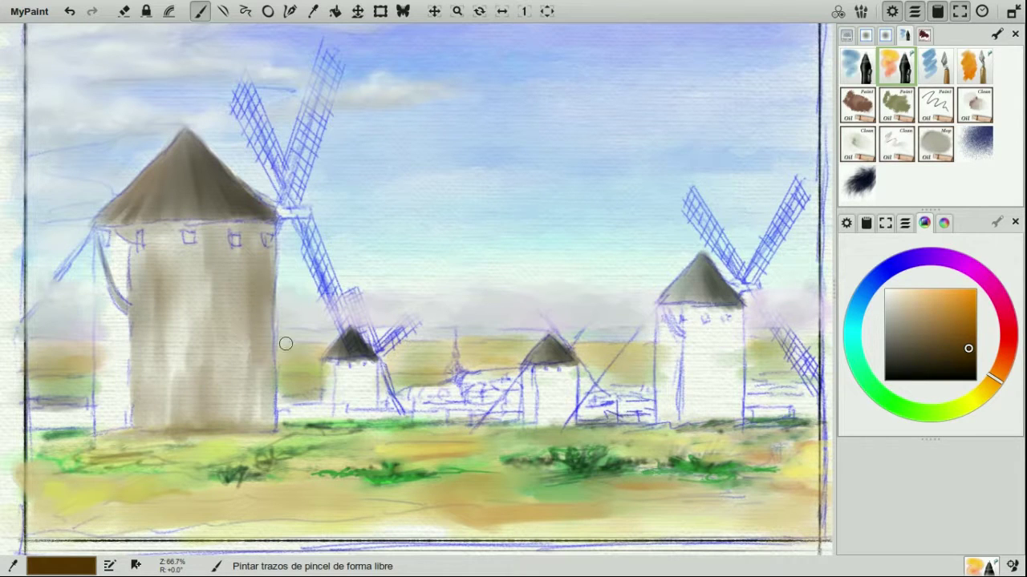
Step: Lighten the large windmill's wall with a cream colour and blend its strokes using the oil Clean brush
key("r")
mouse_move(134, 232)
left_mouse_down()
mouse_move(161, 308)
mouse_move(161, 353)
left_mouse_up()
left_click(860, 146)
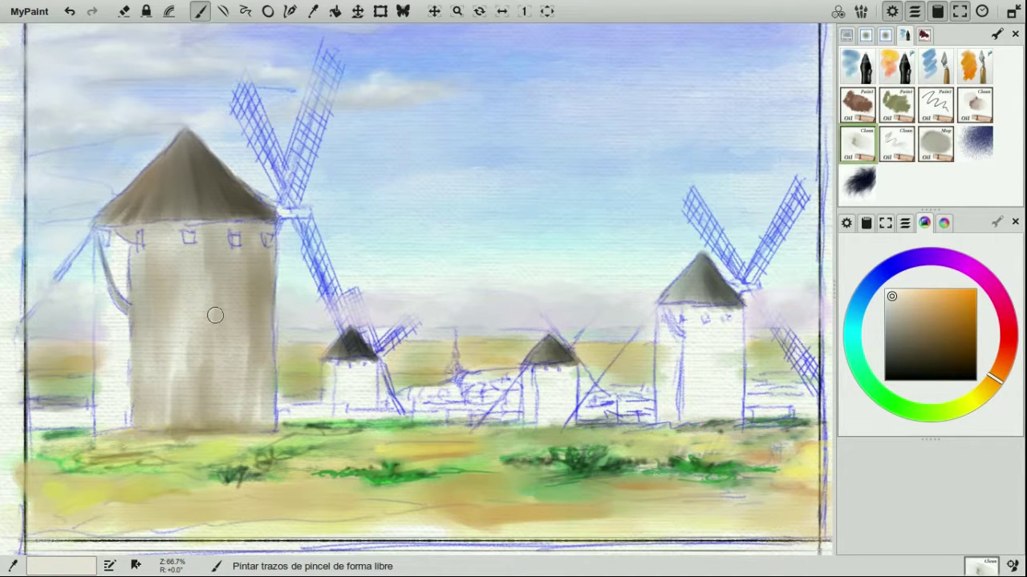
left_click_drag(197, 308, 205, 248)
left_click_drag(251, 298, 253, 358)
left_click_drag(133, 327, 132, 290)
left_click_drag(157, 248, 151, 281)
left_click_drag(166, 388, 174, 418)
left_click_drag(212, 335, 218, 252)
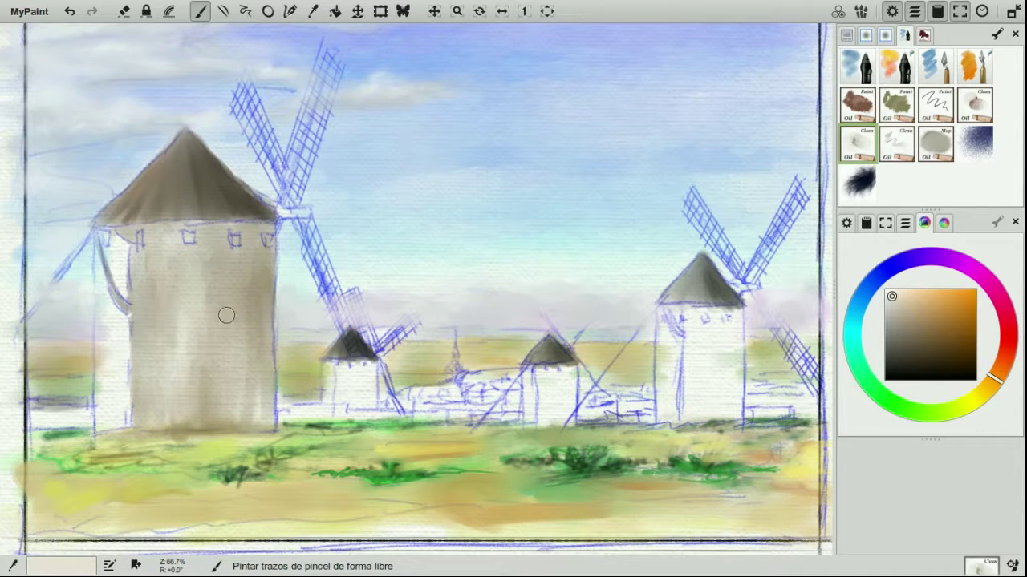
Step: Return to the soft painting brush and add warm orange-brown tones over the large windmill's wall
left_click_drag(891, 298, 887, 291)
left_click(905, 80)
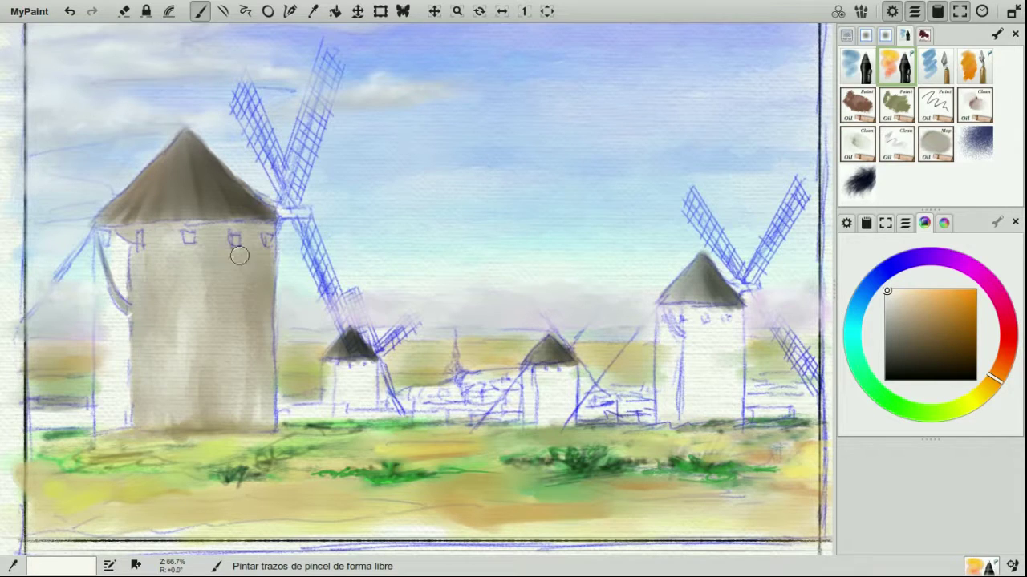
left_click(959, 352)
mouse_move(220, 269)
left_mouse_down()
mouse_move(211, 351)
mouse_move(231, 271)
mouse_move(256, 377)
left_mouse_up()
left_click(956, 321)
key("ctrl+z")
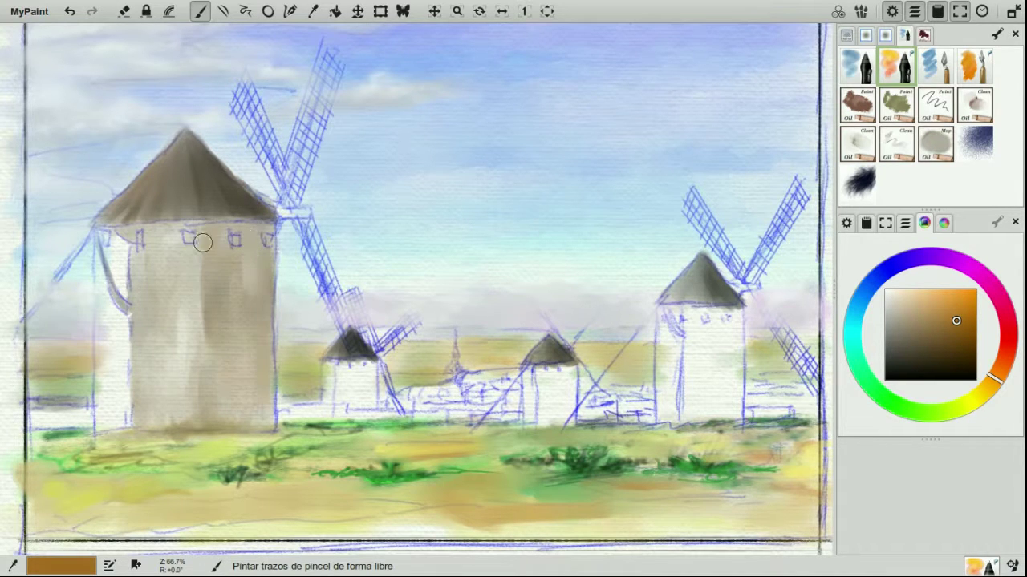
mouse_move(153, 243)
left_mouse_down()
mouse_move(181, 230)
mouse_move(161, 346)
mouse_move(198, 321)
mouse_move(158, 417)
mouse_move(166, 270)
mouse_move(188, 307)
left_mouse_up()
Step: Toggle a layer's visibility off and on to check the painted windmill
left_click(906, 223)
left_click(857, 312)
left_click(857, 313)
left_click(924, 223)
Step: Paint the far-right windmill's wall warm brown, then touch up the large windmill's wall and blend its left edge
left_click(963, 335)
mouse_move(679, 325)
left_mouse_down()
mouse_move(670, 323)
mouse_move(726, 309)
mouse_move(688, 383)
mouse_move(729, 366)
mouse_move(714, 337)
mouse_move(719, 408)
mouse_move(731, 392)
mouse_move(720, 413)
left_mouse_up()
mouse_move(238, 297)
left_mouse_down()
mouse_move(215, 270)
mouse_move(236, 353)
left_mouse_up()
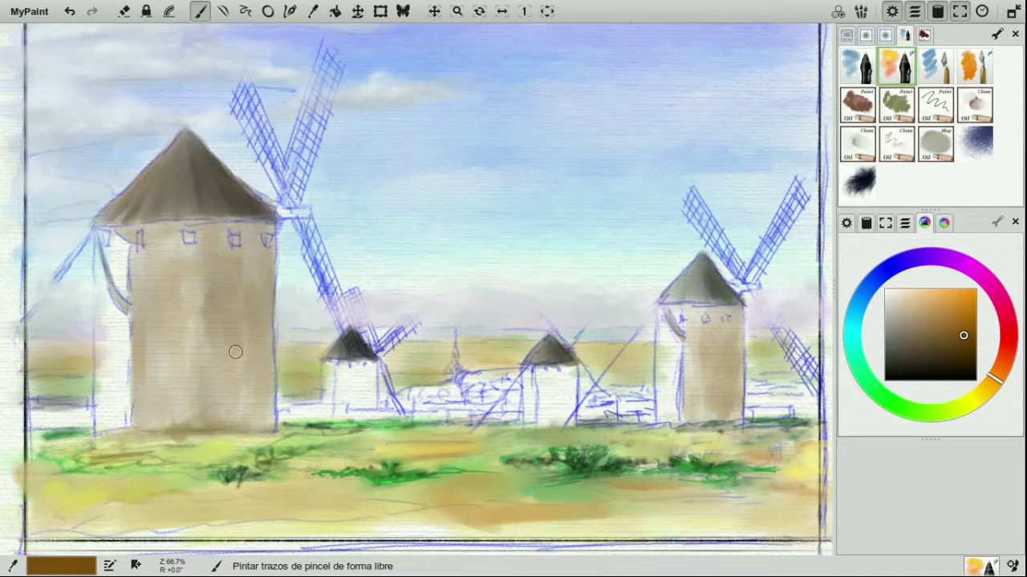
left_click(864, 148)
mouse_move(123, 286)
left_mouse_down()
mouse_move(121, 241)
mouse_move(125, 397)
mouse_move(123, 333)
mouse_move(145, 331)
left_mouse_up()
Step: Try textured brown strokes on the large windmill's wall using the oil Paint brush and a lower Afilado setting
left_click(872, 111)
left_click_drag(257, 270, 247, 310)
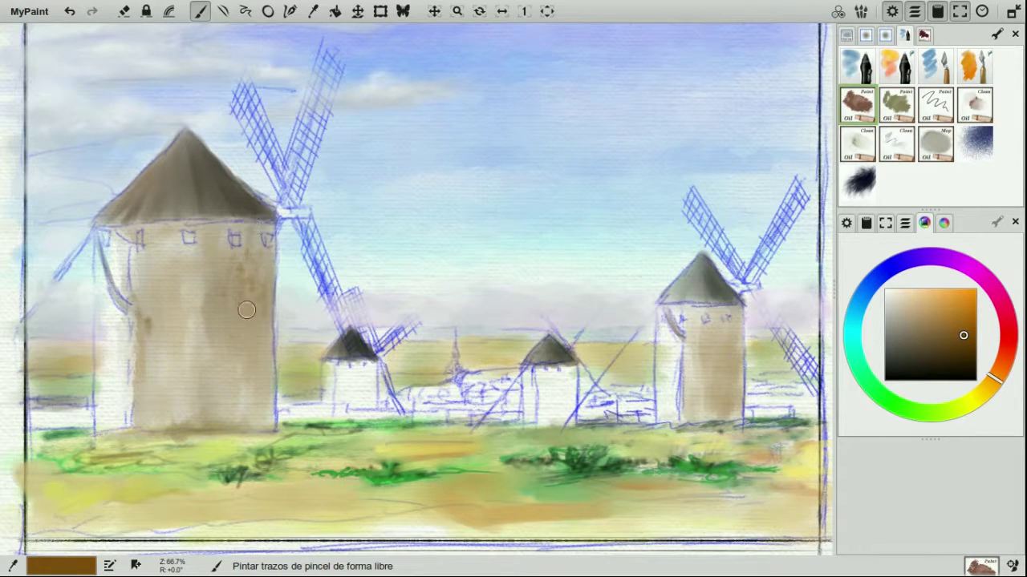
left_click(847, 222)
left_click_drag(989, 307, 951, 305)
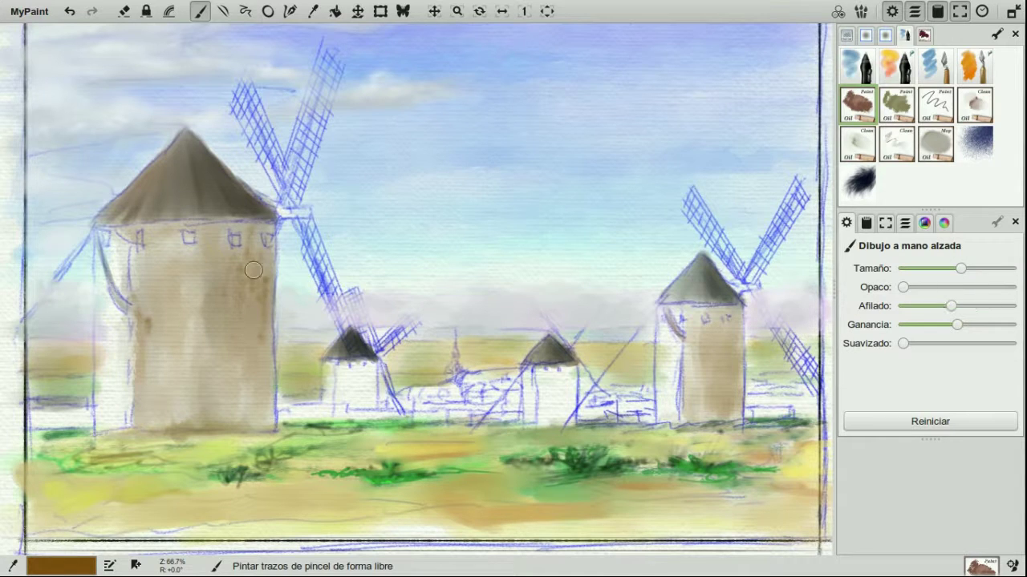
key("ctrl+z")
key("ctrl+z")
key("ctrl+z")
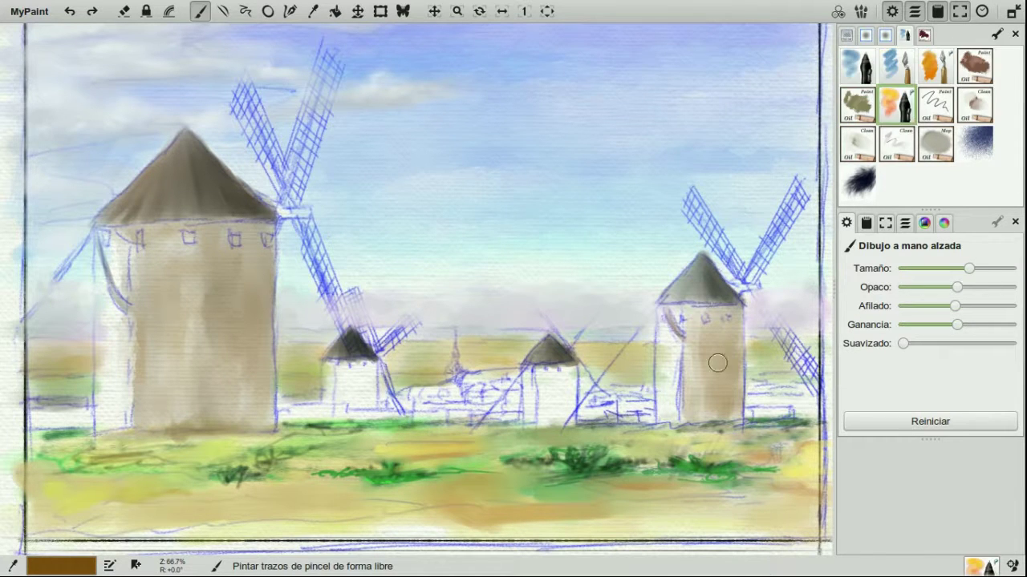
Step: Deepen the brown on the far-right windmill's wall with the soft painting brush, then select an oil Clean brush
left_click(857, 66)
left_click(925, 223)
left_click(957, 327)
mouse_move(699, 362)
left_mouse_down()
mouse_move(728, 403)
mouse_move(695, 404)
left_mouse_up()
left_click(857, 144)
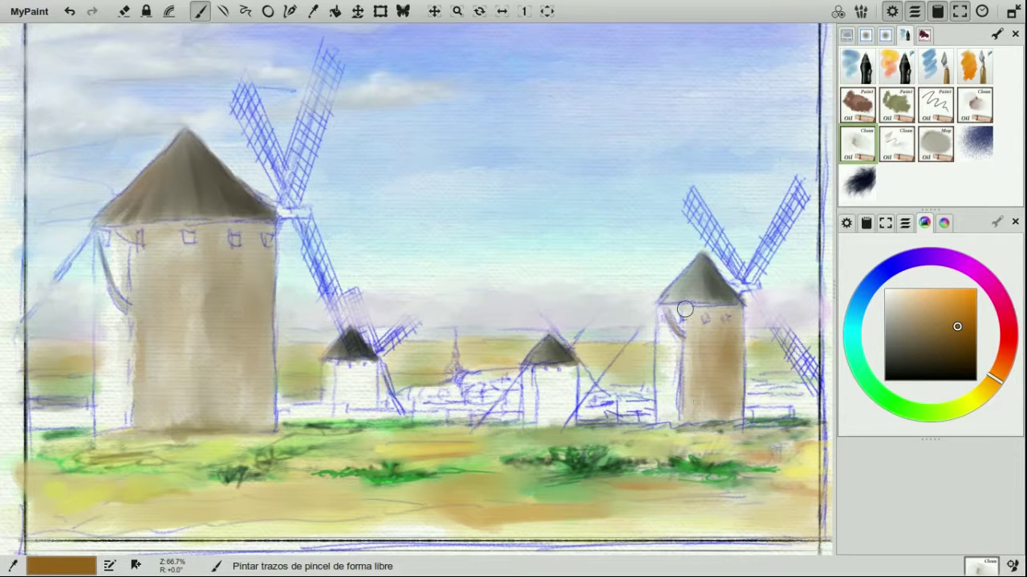
Step: Paint the walls of the two small windmills in muted grey-green and brown tones with the soft painting brush
mouse_move(860, 274)
left_mouse_down()
mouse_move(845, 289)
mouse_move(852, 325)
left_mouse_up()
mouse_move(549, 417)
left_mouse_down()
mouse_move(547, 390)
mouse_move(568, 407)
mouse_move(559, 421)
mouse_move(550, 412)
left_mouse_up()
key("ctrl+z")
left_click(859, 69)
mouse_move(365, 376)
left_mouse_down()
mouse_move(365, 418)
mouse_move(356, 370)
mouse_move(374, 419)
mouse_move(346, 384)
mouse_move(362, 407)
mouse_move(363, 391)
left_mouse_up()
left_click(991, 384)
left_click(928, 330)
left_click(942, 334)
mouse_move(563, 375)
left_mouse_down()
mouse_move(547, 393)
mouse_move(566, 414)
mouse_move(539, 415)
left_mouse_up()
Step: Tint the far-right windmill's wall reddish brown and glaze muted blue-grey shadows over the large windmill's wall
left_click(1004, 361)
mouse_move(697, 373)
left_mouse_down()
mouse_move(697, 333)
mouse_move(729, 357)
mouse_move(699, 417)
left_mouse_up()
left_click(873, 283)
left_click(915, 320)
left_click_drag(210, 261, 254, 356)
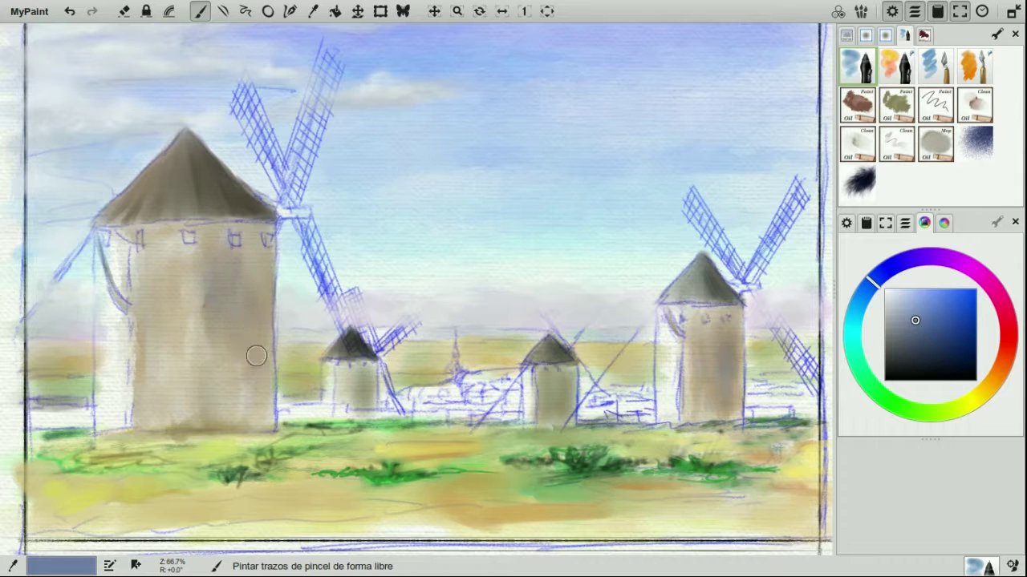
left_click_drag(186, 241, 229, 321)
left_click_drag(244, 237, 226, 336)
Step: Glaze a muted red over the middle and shaded side of the large windmill's wall
left_click(1001, 362)
left_click(1006, 350)
left_click(930, 323)
mouse_move(165, 271)
left_mouse_down()
mouse_move(215, 250)
mouse_move(190, 275)
mouse_move(222, 401)
mouse_move(257, 318)
mouse_move(240, 337)
left_mouse_up()
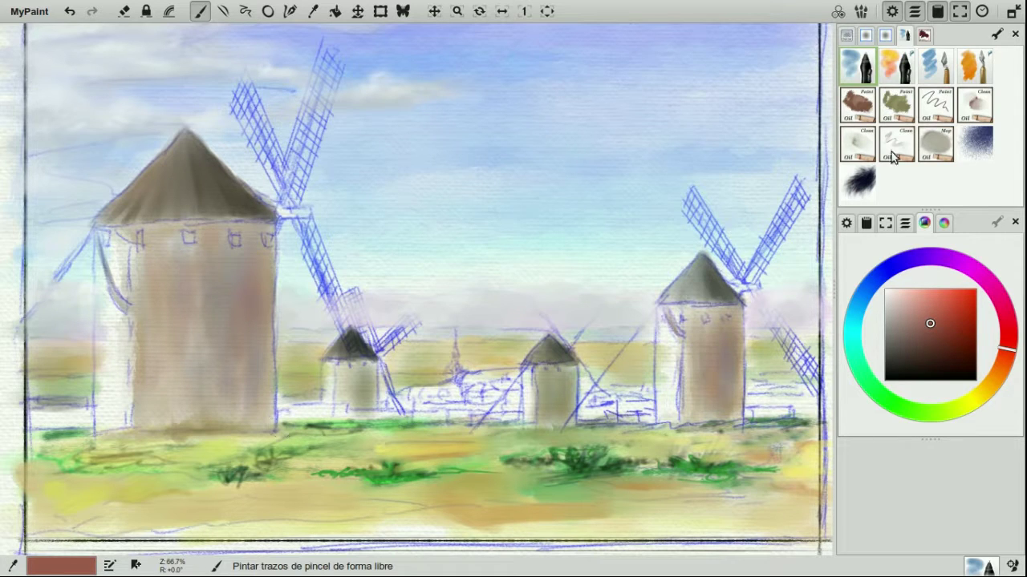
Step: Blend the tones on the large and far-right windmills' walls with the oil Clean brush
left_click(896, 104)
key("ctrl+z")
left_click(969, 110)
left_click(866, 141)
mouse_move(221, 309)
left_mouse_down()
mouse_move(188, 304)
mouse_move(210, 266)
mouse_move(254, 281)
mouse_move(258, 343)
mouse_move(145, 320)
mouse_move(141, 413)
mouse_move(111, 282)
mouse_move(195, 389)
mouse_move(234, 414)
left_mouse_up()
mouse_move(696, 333)
left_mouse_down()
mouse_move(686, 405)
mouse_move(732, 408)
left_mouse_up()
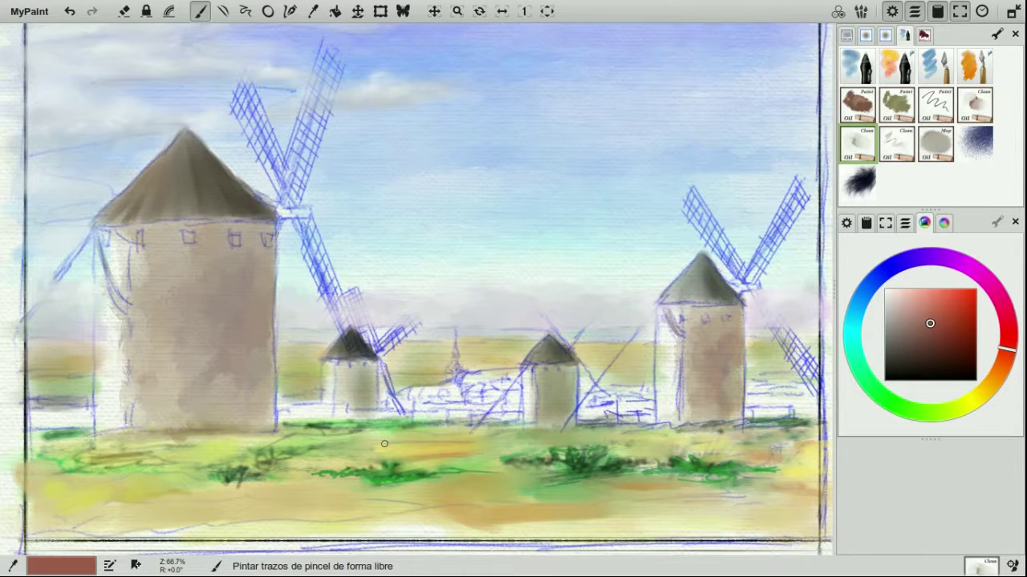
Step: Draw the distant church spire in dark red with the fine oil Paint brush
left_click(962, 354)
left_click(935, 104)
left_click_drag(455, 330, 456, 344)
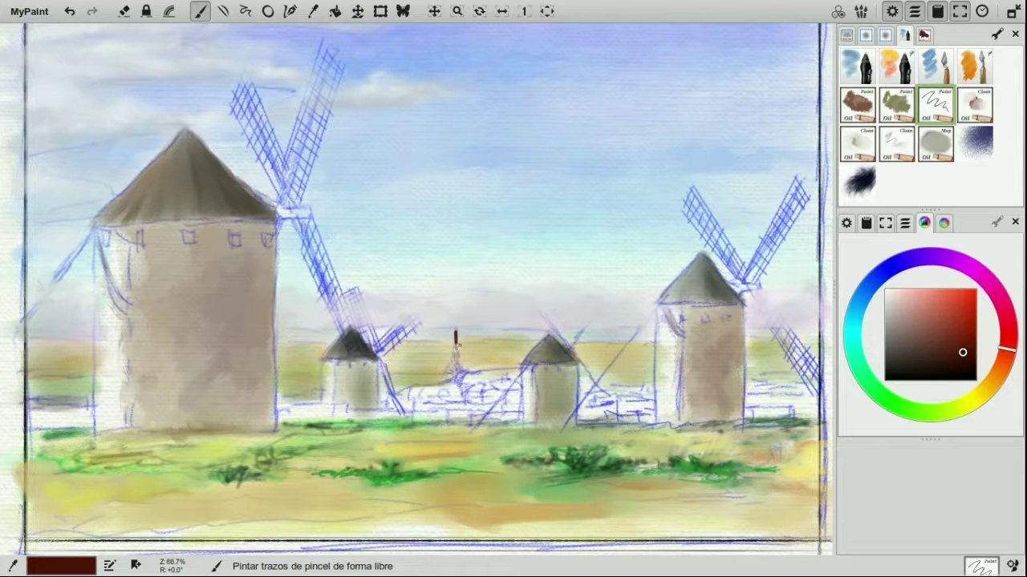
key("ctrl+z")
left_click_drag(456, 322, 458, 353)
Step: Build up the church spire with near-black strokes and lighter red touches
left_click(925, 223)
left_click(952, 369)
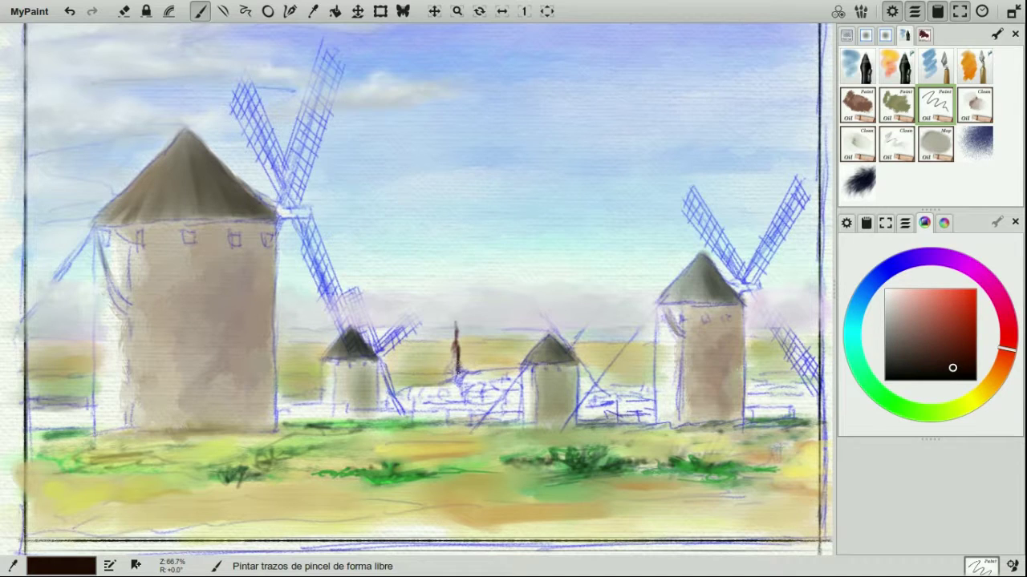
key("l")
key("l")
key("l")
key("l")
key("l")
key("l")
key("l")
left_click_drag(11, 300, 12, 369)
key("d")
key("d")
key("d")
key("d")
key("d")
key("d")
key("l")
key("ctrl+z")
key("ctrl+z")
key("l")
key("l")
left_click_drag(457, 349, 458, 355)
key("l")
key("l")
key("l")
key("l")
key("l")
key("l")
Step: Shade the side of the church spire with a very dark orange-brown
left_click_drag(972, 371, 1001, 373)
left_click(1001, 376)
key("l")
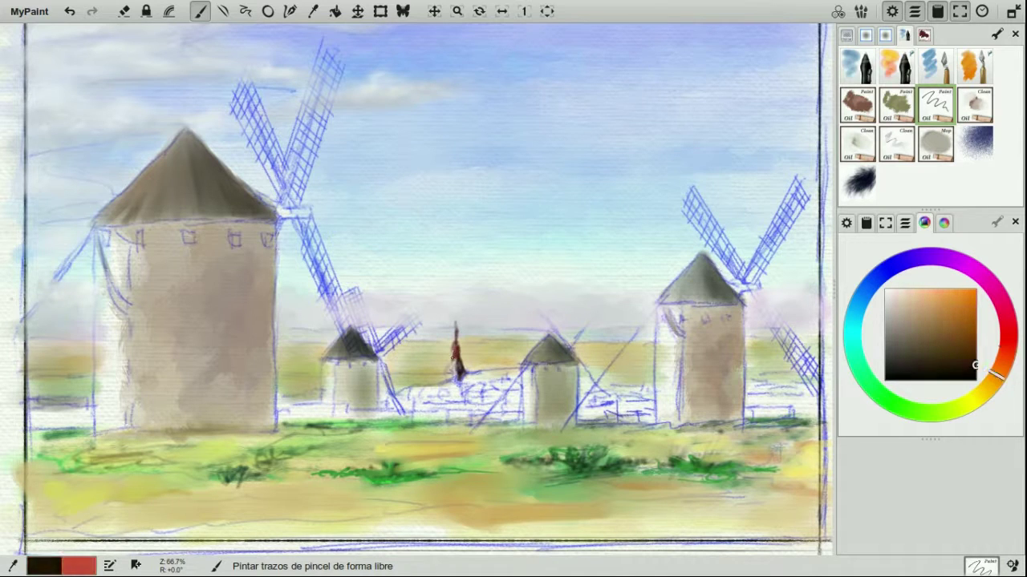
left_click_drag(454, 349, 454, 370)
Step: Paint the widening lower part of the church tower in dark grey
key("l")
key("l")
key("l")
key("l")
key("l")
key("l")
key("l")
key("l")
key("l")
key("d")
key("l")
key("l")
key("l")
key("l")
key("l")
key("d")
key("d")
key("d")
key("d")
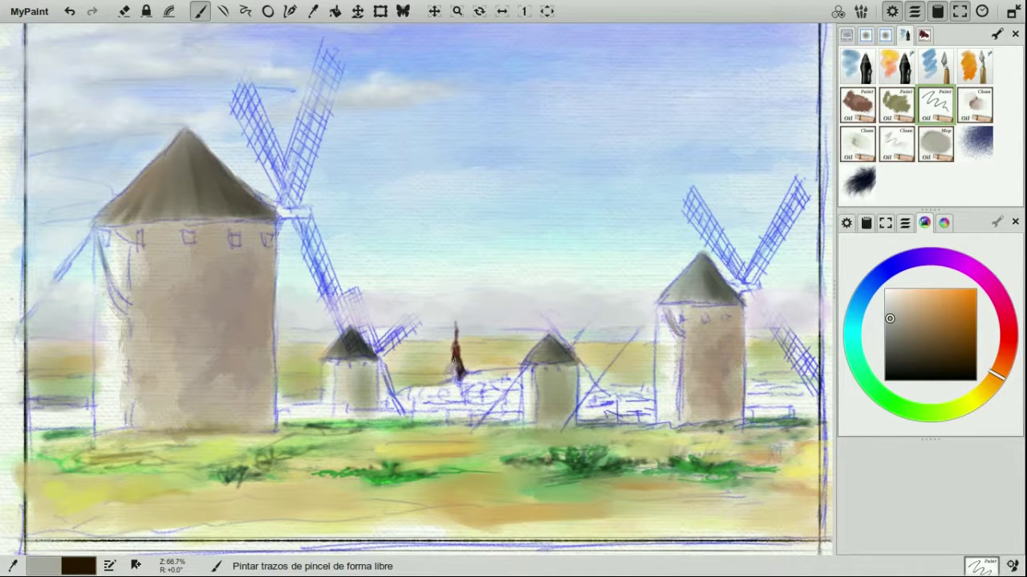
left_click_drag(890, 318, 885, 351)
left_click_drag(453, 365, 451, 379)
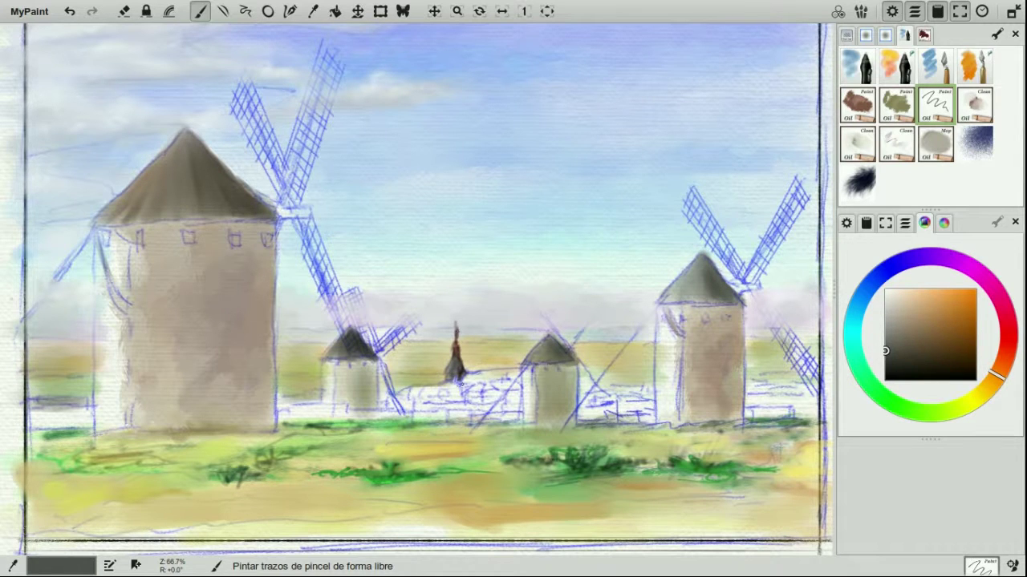
Step: Paint the church's long roof beside the tower in light and dark browns
left_click_drag(885, 351, 933, 365)
left_click_drag(461, 381, 473, 375)
left_click(944, 326)
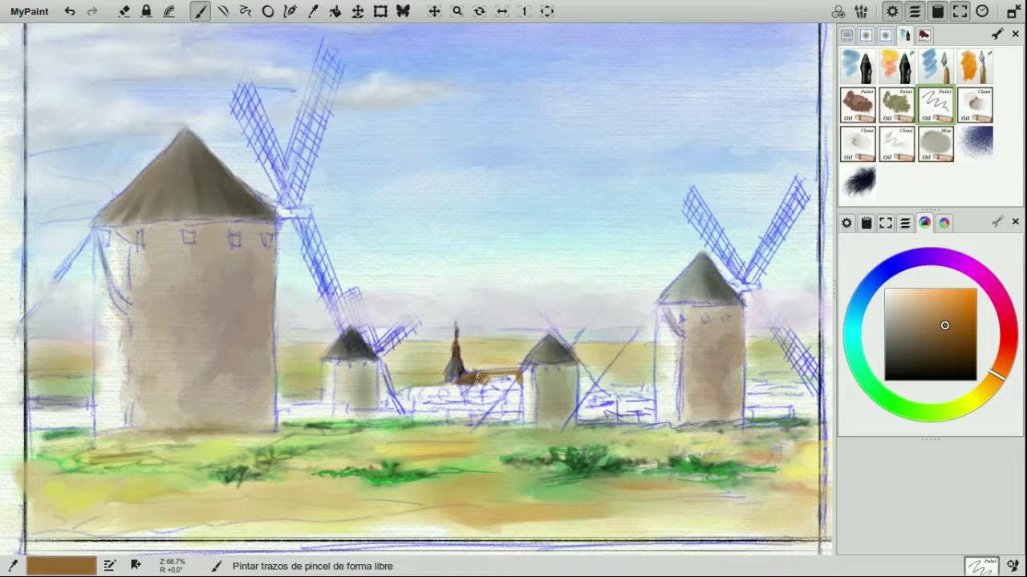
key("d")
key("d")
key("d")
key("d")
key("d")
left_click_drag(499, 376, 490, 373)
key("ctrl+z")
key("l")
key("l")
key("l")
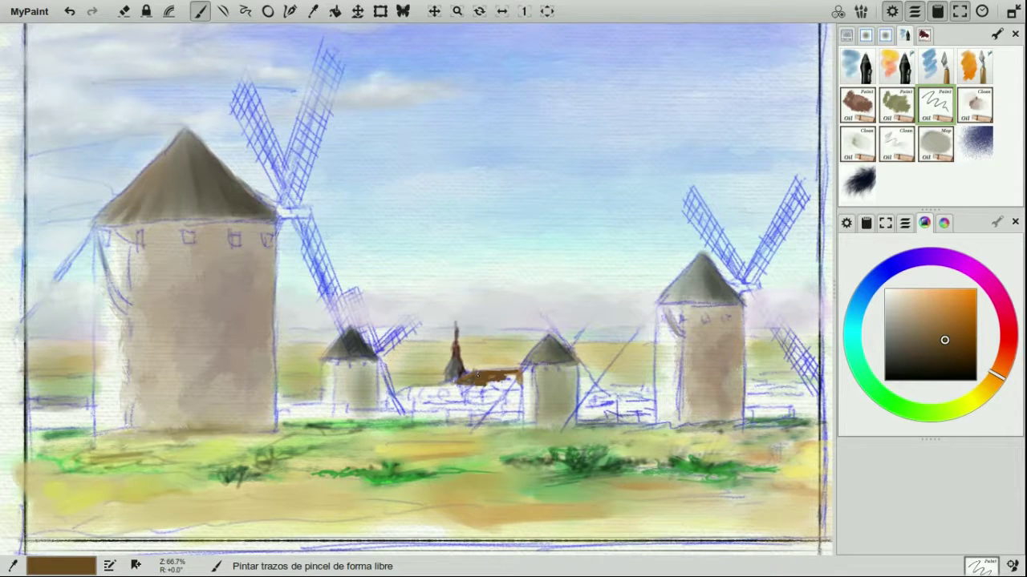
Step: Add white edges and highlights to the church roof and touch up the gaps with brown tones
left_click(475, 372, "ctrl")
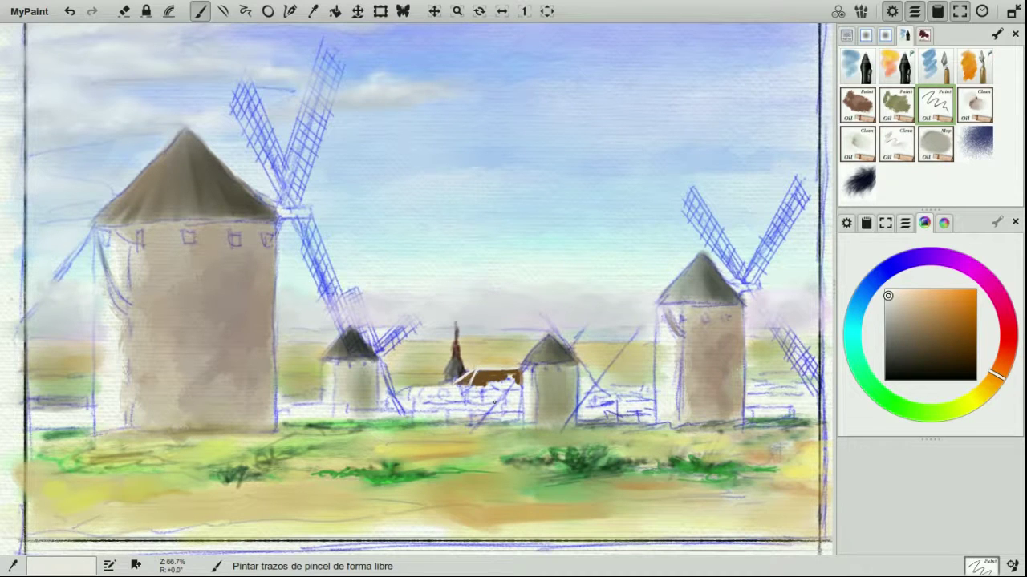
key("r")
left_click_drag(487, 385, 479, 385)
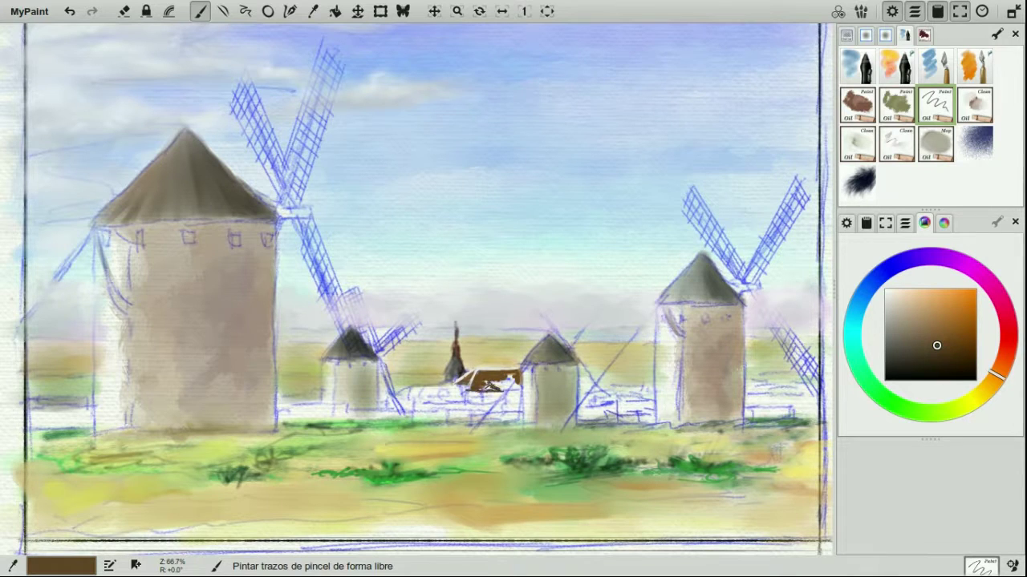
left_click(486, 388, "ctrl")
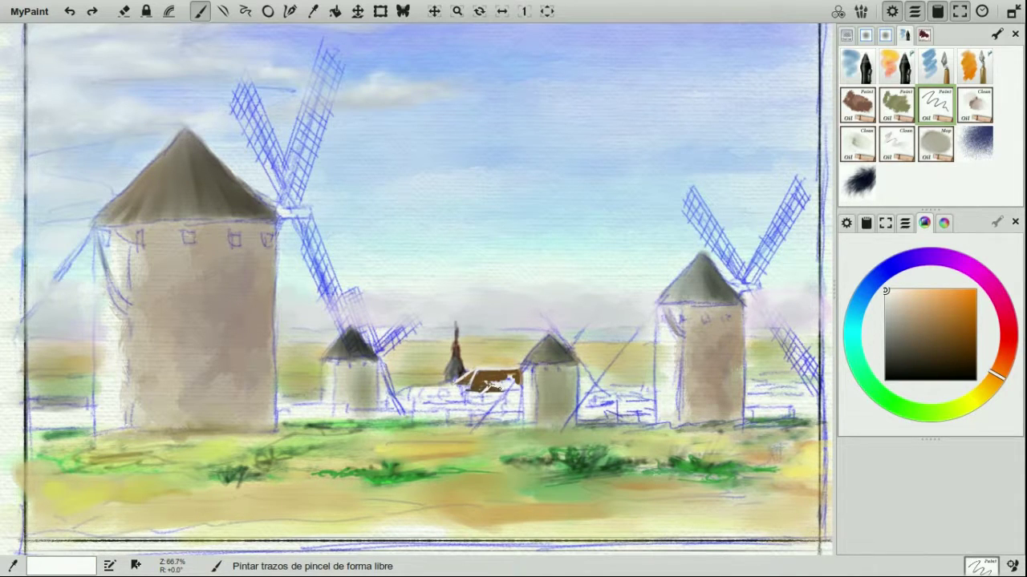
left_click(934, 318)
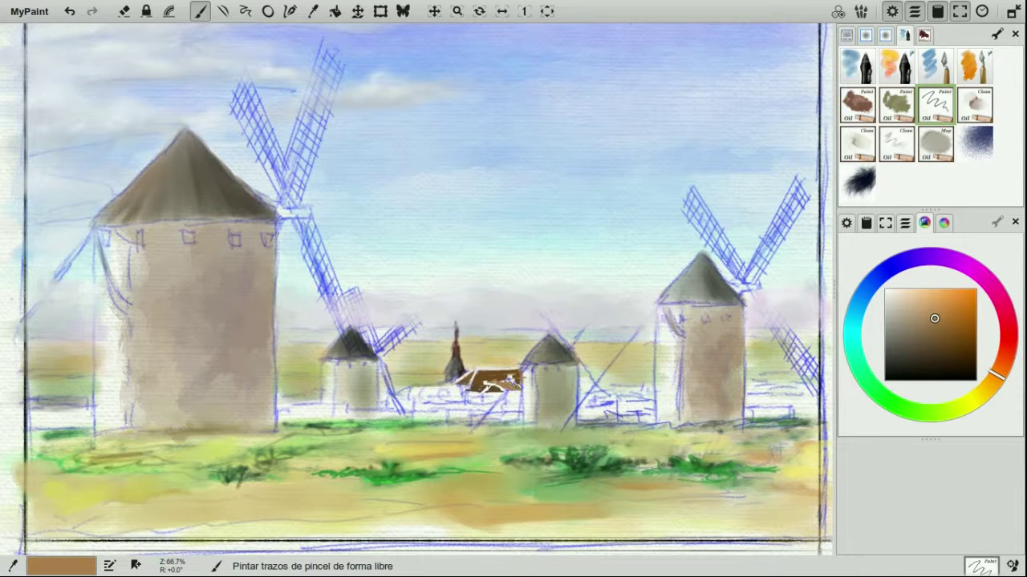
left_click(929, 344)
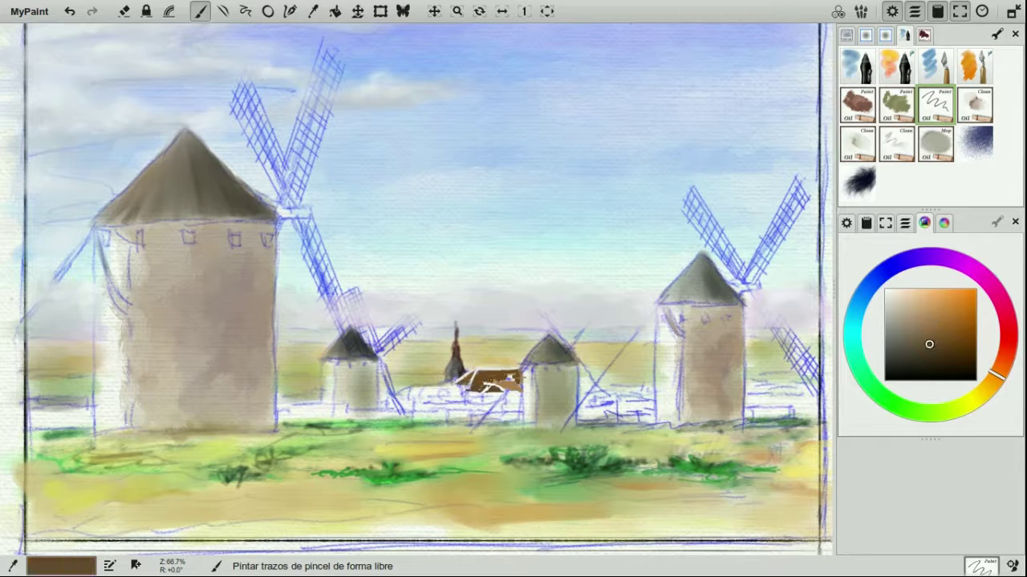
left_click(934, 352)
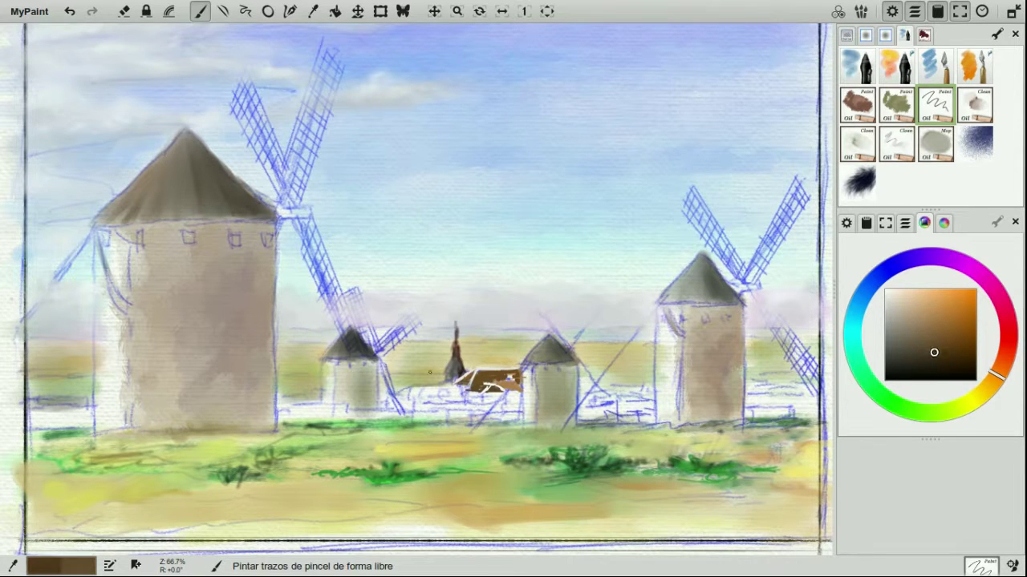
left_click_drag(499, 384, 516, 385)
left_click(886, 290)
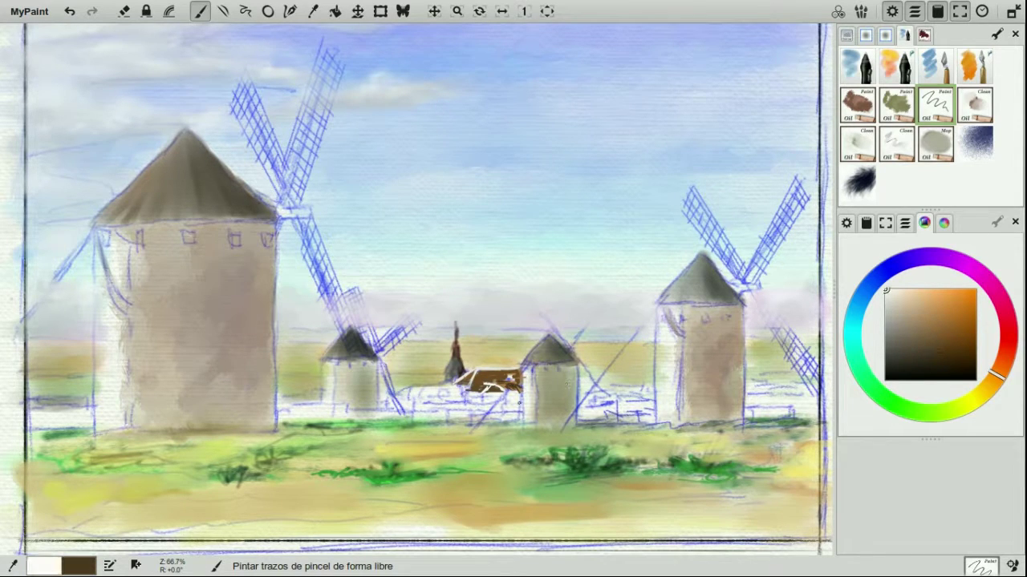
left_click(890, 329)
left_click_drag(516, 393, 517, 410)
key("ctrl+z")
key("d")
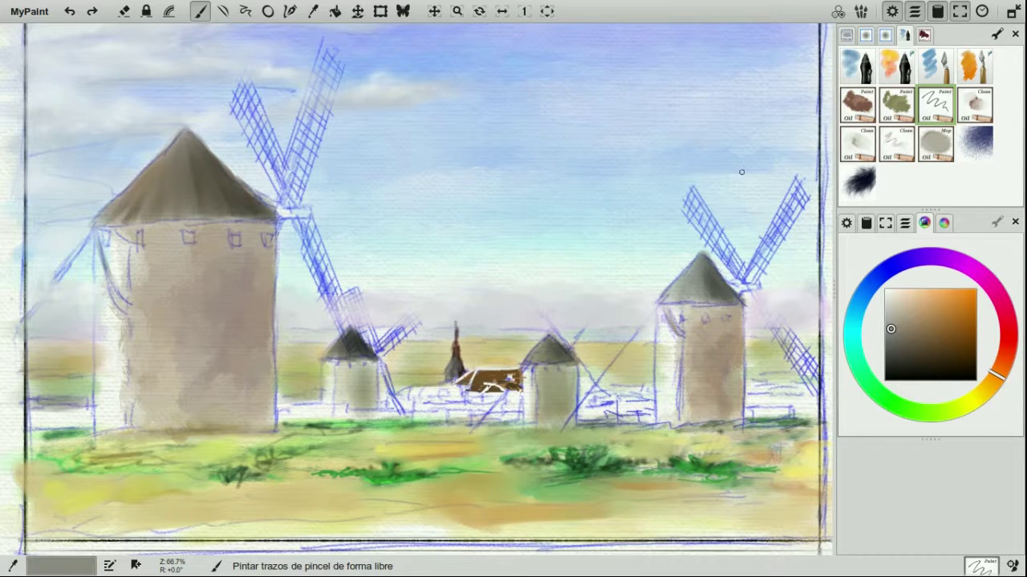
Step: Paint the shaded wall below the church roof's end dark grey with a wider painting brush
left_click(897, 66)
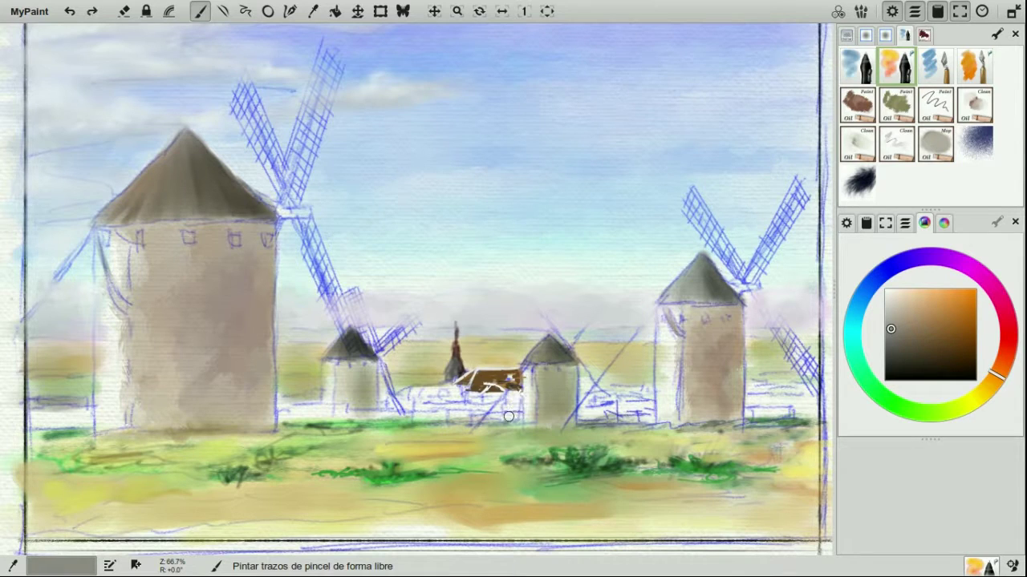
left_click(854, 353)
left_click(888, 357)
mouse_move(519, 391)
left_mouse_down()
mouse_move(459, 387)
mouse_move(486, 388)
mouse_move(517, 418)
left_mouse_up()
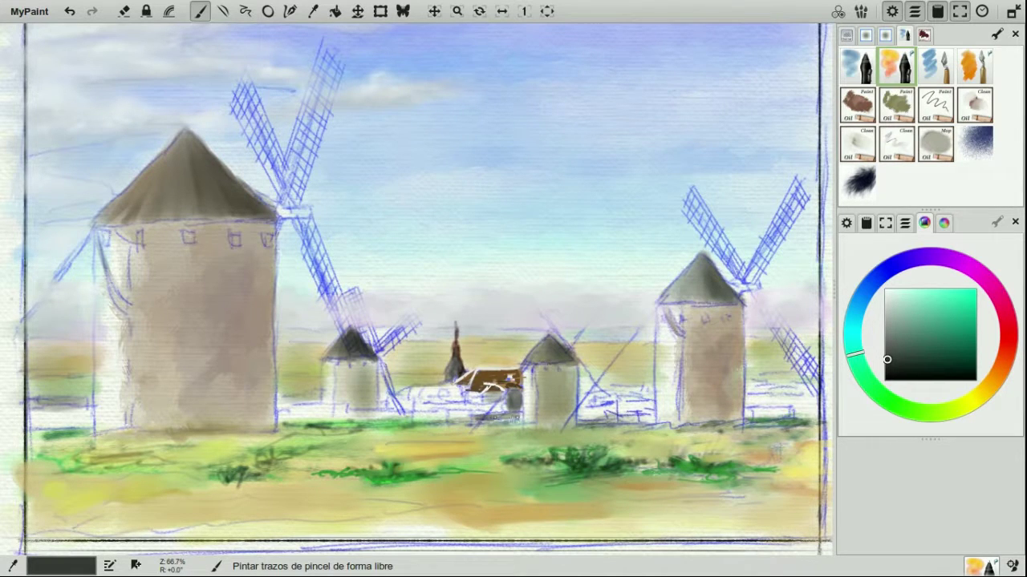
Step: Block in grey town buildings on both sides of the large windmill, with a touch of white at the canvas's left edge
left_click(887, 327)
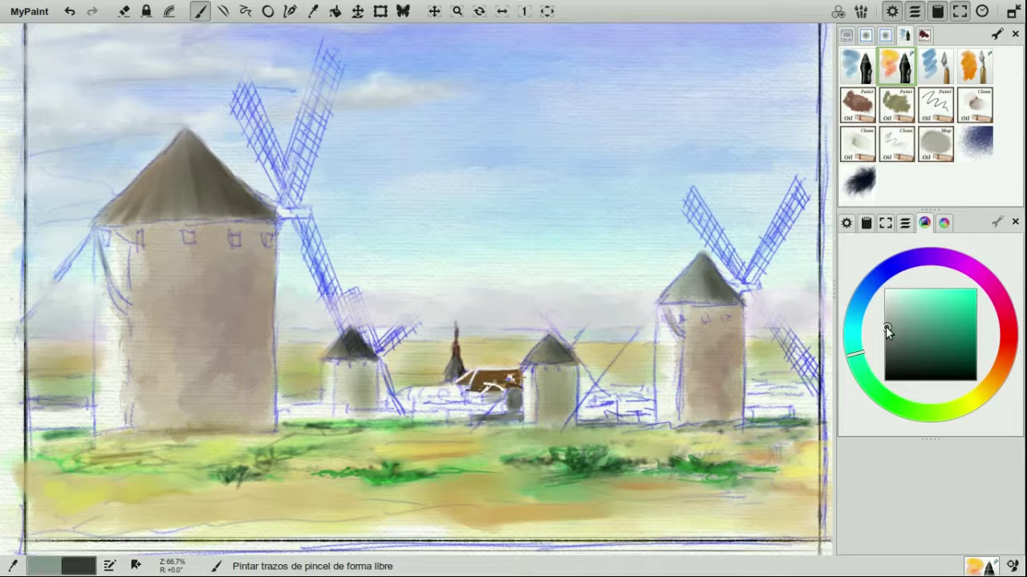
left_click_drag(308, 411, 350, 412)
mouse_move(280, 415)
left_mouse_down()
mouse_move(348, 421)
mouse_move(400, 414)
mouse_move(348, 416)
mouse_move(377, 426)
mouse_move(347, 410)
mouse_move(387, 412)
mouse_move(315, 418)
mouse_move(344, 405)
mouse_move(332, 408)
mouse_move(346, 423)
mouse_move(338, 414)
mouse_move(404, 417)
mouse_move(286, 415)
left_mouse_up()
key("r")
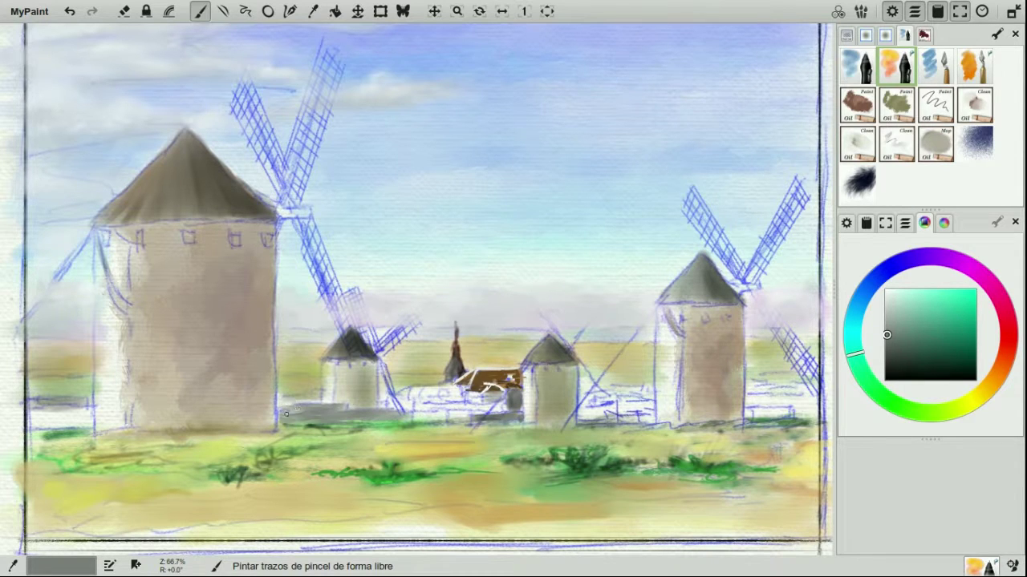
mouse_move(63, 418)
left_mouse_down()
mouse_move(21, 419)
mouse_move(85, 427)
mouse_move(72, 404)
mouse_move(37, 401)
left_mouse_up()
left_click(888, 294)
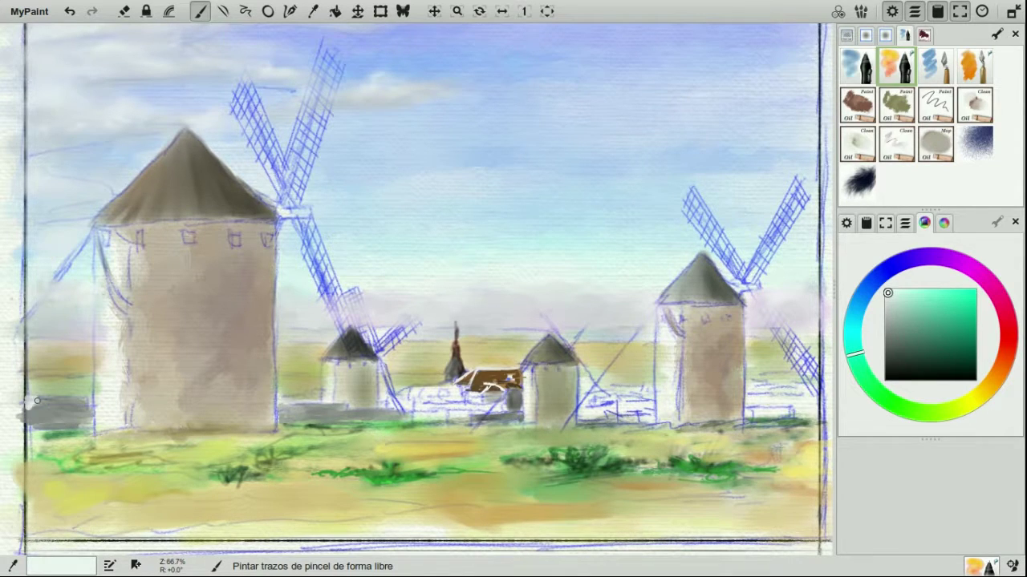
Step: Paint an orange-brown roof above the grey strip between the large windmill and the small one beside it
left_click(997, 373)
left_click(959, 307)
mouse_move(319, 399)
left_mouse_down()
mouse_move(284, 397)
mouse_move(341, 401)
mouse_move(284, 403)
left_mouse_up()
left_click(962, 338)
key("ctrl+z")
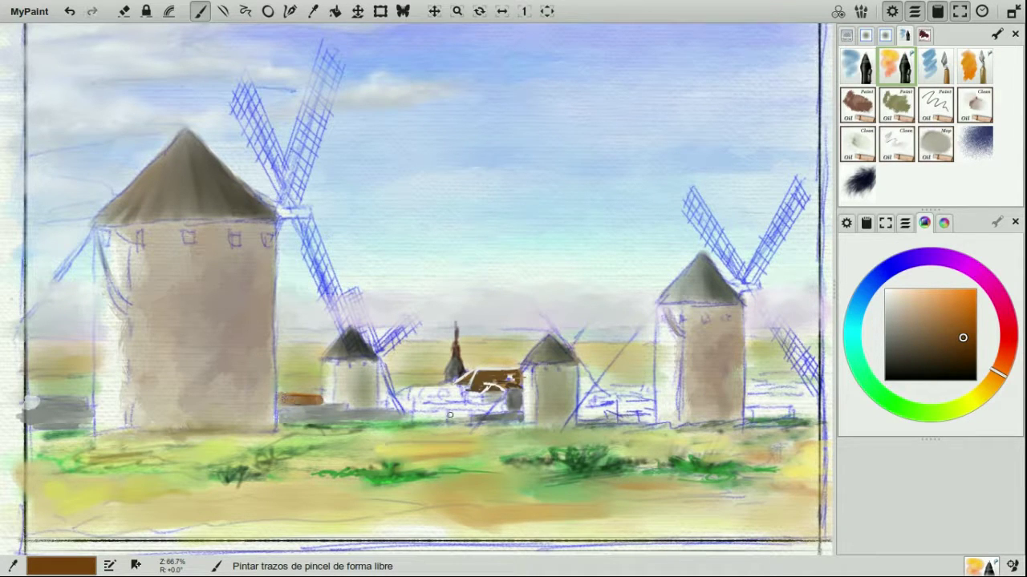
Step: Paint a grey building beside the church tower and a reddish-brown roof below it
left_click(886, 338)
left_click(863, 298)
mouse_move(414, 393)
left_mouse_down()
mouse_move(455, 390)
mouse_move(431, 397)
mouse_move(423, 388)
mouse_move(442, 401)
mouse_move(432, 402)
mouse_move(469, 403)
mouse_move(430, 402)
mouse_move(482, 398)
left_mouse_up()
left_click(995, 365)
left_click(937, 332)
Step: Add light walls, grey shading and brown touches to the houses below the church with the soft painting brush
left_click(860, 69)
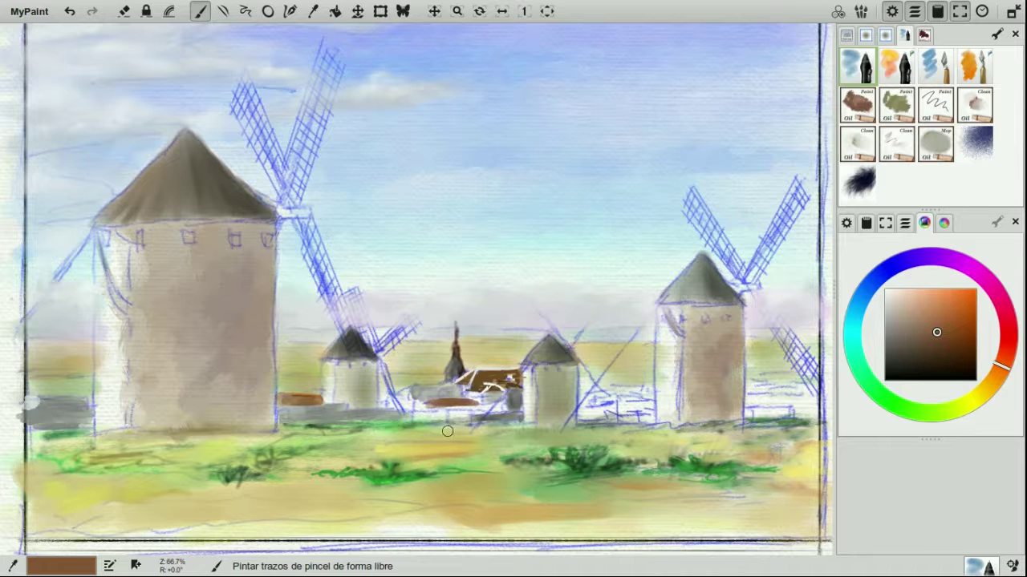
left_click(903, 298)
left_click_drag(437, 410, 482, 412)
left_click(893, 342)
left_click(965, 336)
mouse_move(415, 385)
left_mouse_down()
mouse_move(462, 392)
mouse_move(409, 402)
left_mouse_up()
left_click(896, 339)
left_click(886, 369)
Step: Paint reddish roofs on the houses between the second small windmill and the far-right windmill
left_click(1009, 343)
left_click(967, 322)
left_click_drag(1001, 369, 1004, 360)
mouse_move(621, 399)
left_mouse_down()
mouse_move(601, 405)
mouse_move(579, 395)
mouse_move(630, 392)
mouse_move(608, 404)
mouse_move(619, 417)
mouse_move(564, 425)
mouse_move(656, 417)
left_mouse_up()
Step: Paint the houses beyond the far-right windmill with dark reddish-brown roofs and dark grey shading
left_click(948, 325)
key("r")
mouse_move(754, 413)
left_mouse_down()
mouse_move(794, 410)
mouse_move(780, 409)
left_mouse_up()
key("r")
left_click(893, 295)
left_click(962, 348)
left_click_drag(765, 379, 756, 379)
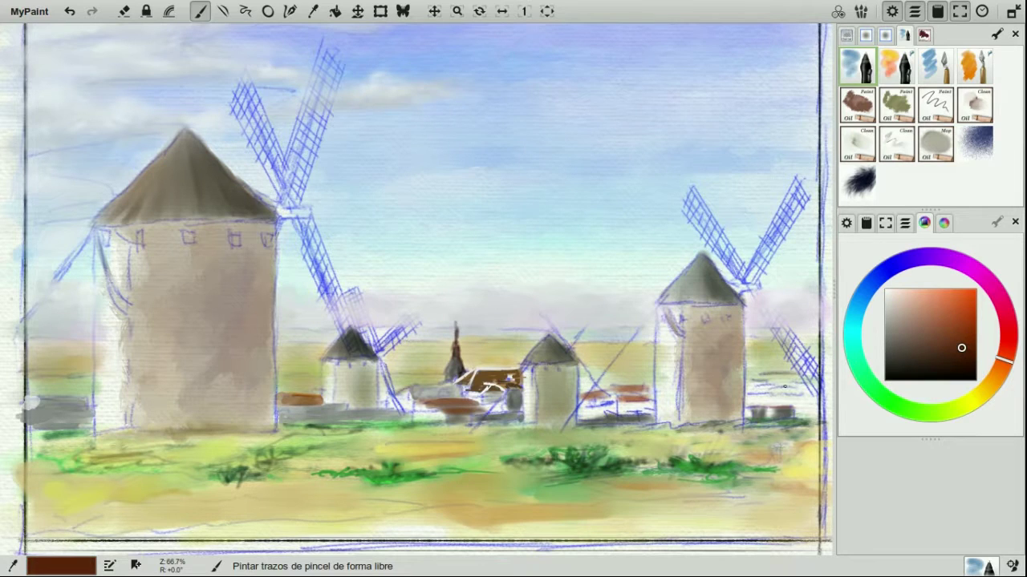
key("r")
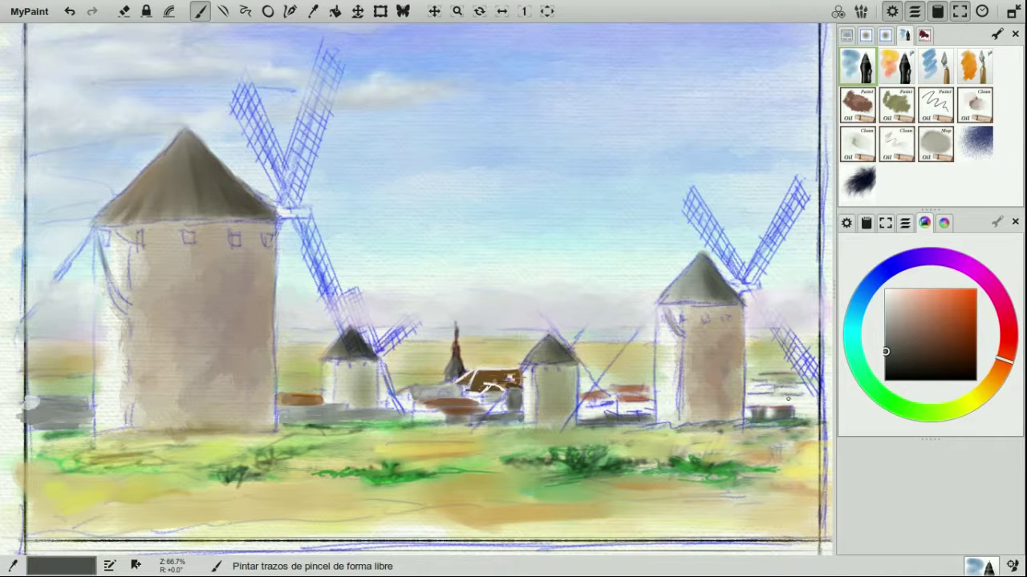
left_click_drag(745, 388, 813, 416)
Step: Add bright red roof strokes to the houses on both sides of the far-right windmill with the fine oil paint brush
left_click(976, 317)
left_click(936, 105)
left_click_drag(774, 387, 802, 386)
left_click_drag(768, 373, 786, 371)
mouse_move(756, 386)
left_mouse_down()
mouse_move(792, 398)
mouse_move(796, 385)
left_mouse_up()
left_click(890, 268)
left_click(1007, 322)
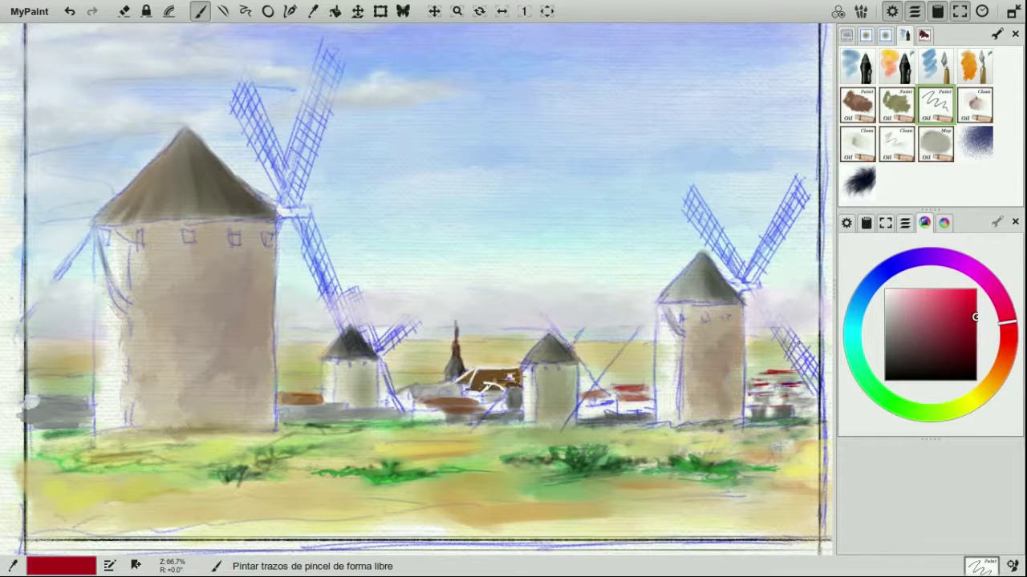
Step: Paint the brown tail pole slanting down from the large windmill's roof edge
mouse_move(921, 310)
left_mouse_down()
mouse_move(976, 380)
mouse_move(992, 384)
left_mouse_up()
left_click(974, 391)
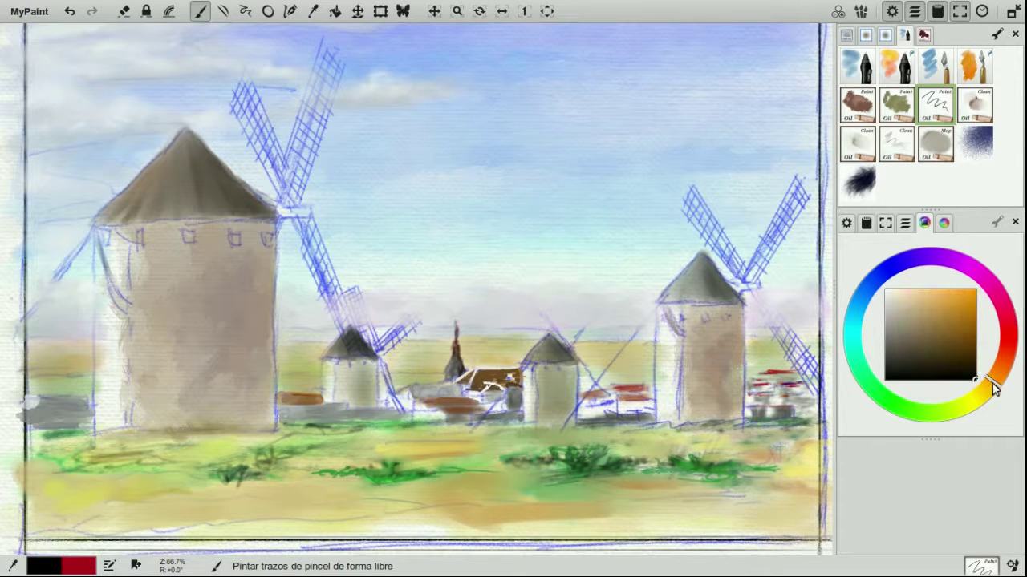
left_click(960, 357)
left_click_drag(96, 241, 28, 315)
key("ctrl+z")
left_click(952, 345)
left_click_drag(97, 228, 19, 326)
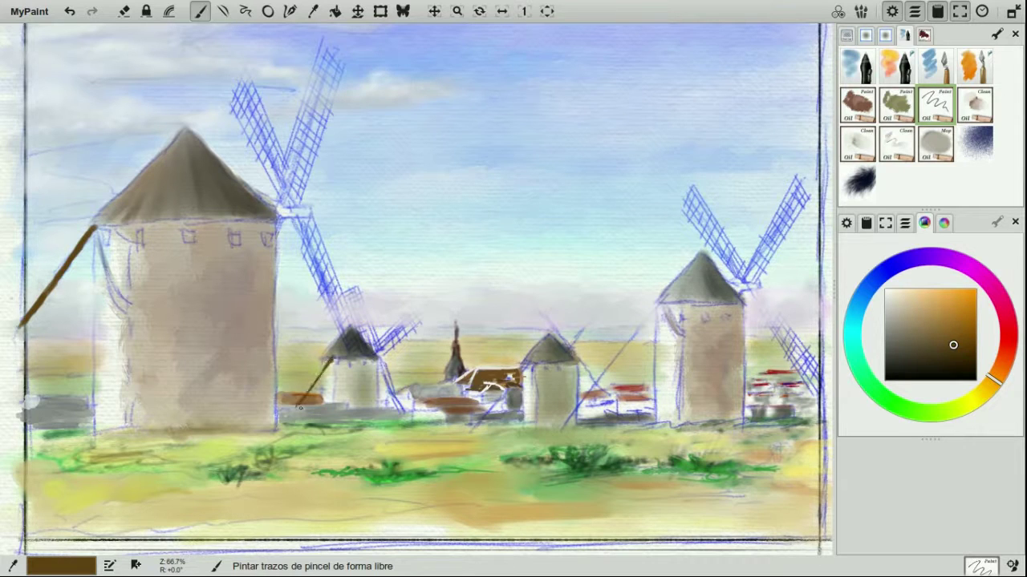
Step: Paint dark brown tail poles slanting down from the two small windmills and the far-right windmill
key("ctrl+z")
left_click_drag(527, 365, 508, 392)
left_click(948, 355)
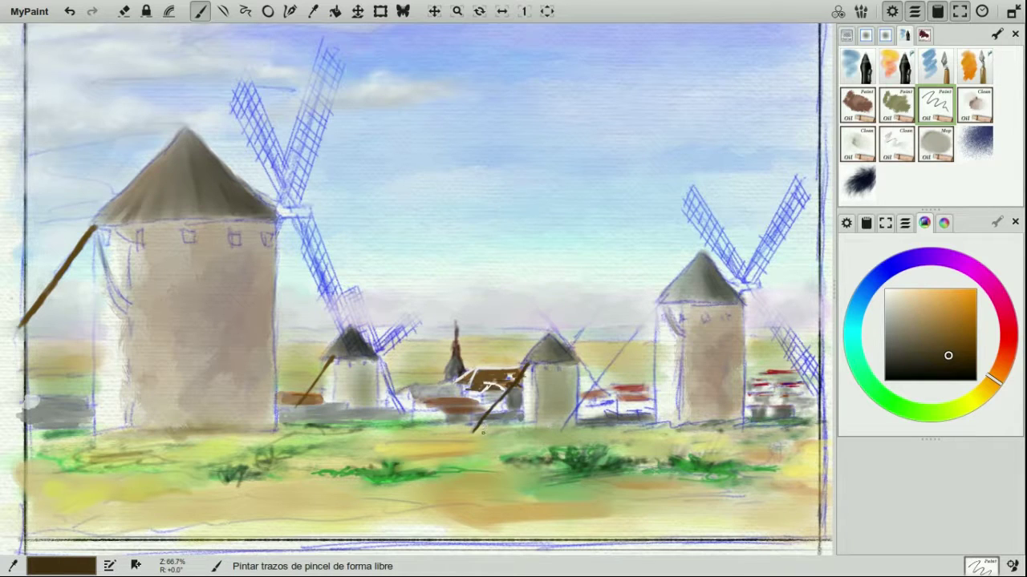
left_click_drag(658, 304, 635, 334)
left_click_drag(639, 328, 603, 375)
key("ctrl+z")
left_click_drag(637, 330, 602, 375)
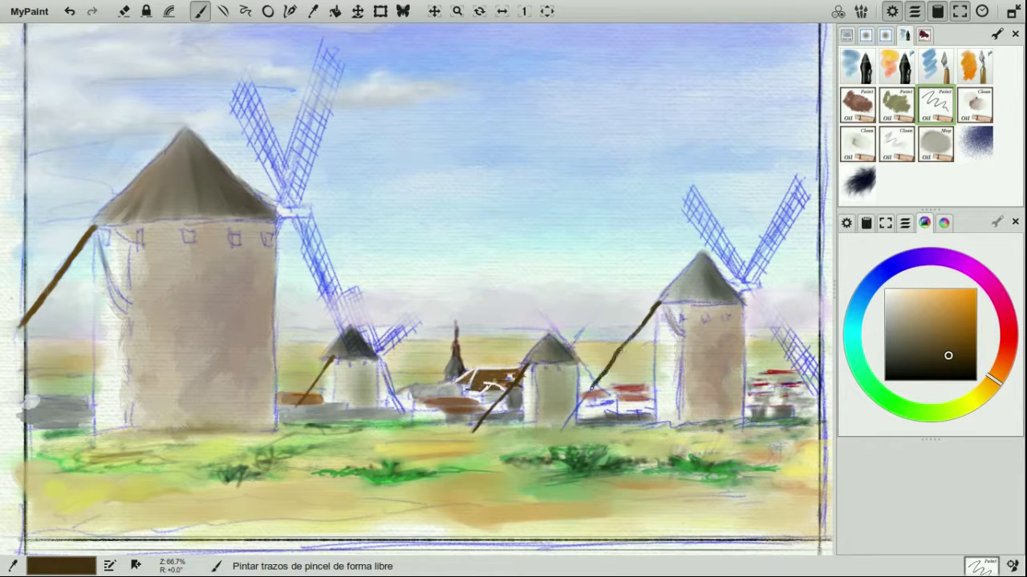
mouse_move(579, 410)
left_mouse_down()
mouse_move(607, 375)
mouse_move(597, 388)
left_mouse_up()
key("ctrl+z")
key("ctrl+z")
Step: Thicken the large windmill's tail pole and add a lighter brown highlight along it
mouse_move(83, 246)
left_mouse_down()
mouse_move(96, 230)
mouse_move(29, 324)
left_mouse_up()
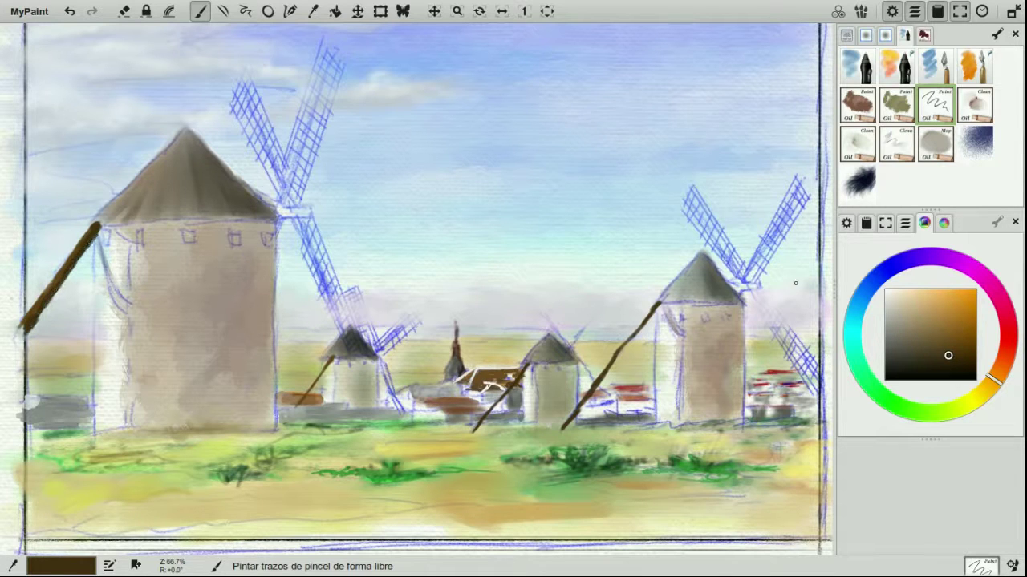
left_click(930, 327)
left_click_drag(96, 229, 58, 271)
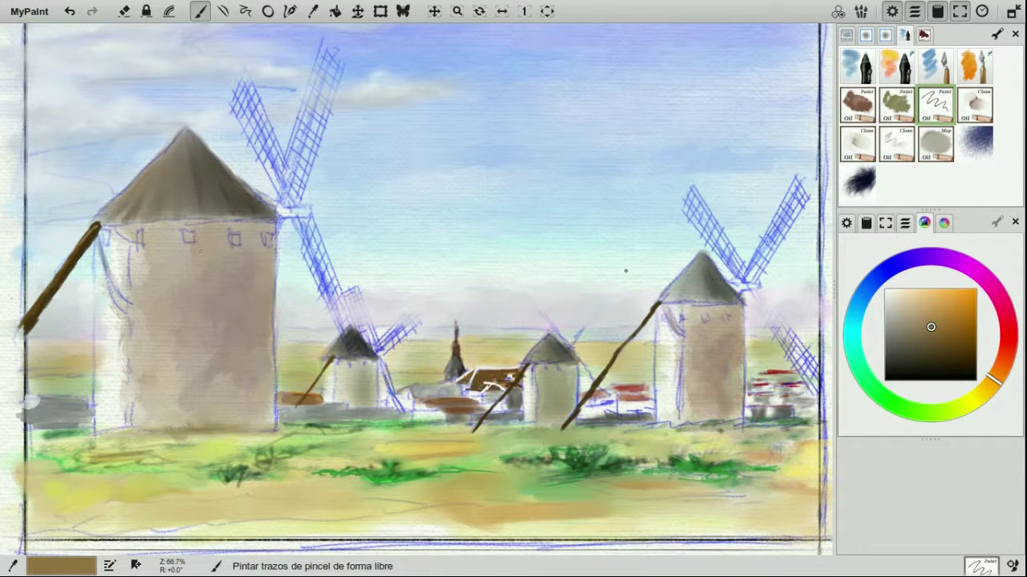
Step: Paint dark brown axle blocks where the sails meet the roofs of the large and far-right windmills
key("d")
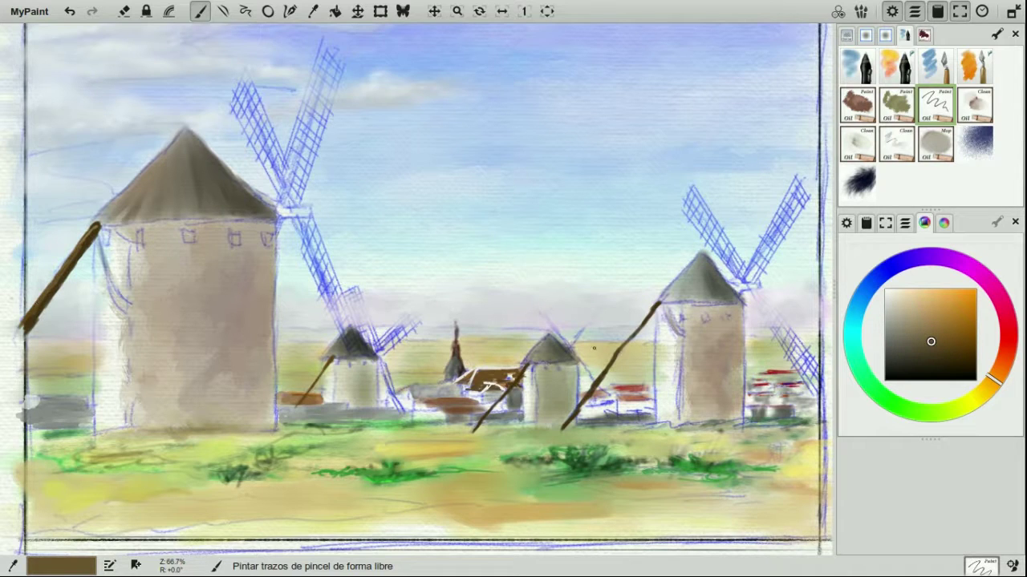
left_click_drag(273, 205, 307, 213)
left_click(945, 359)
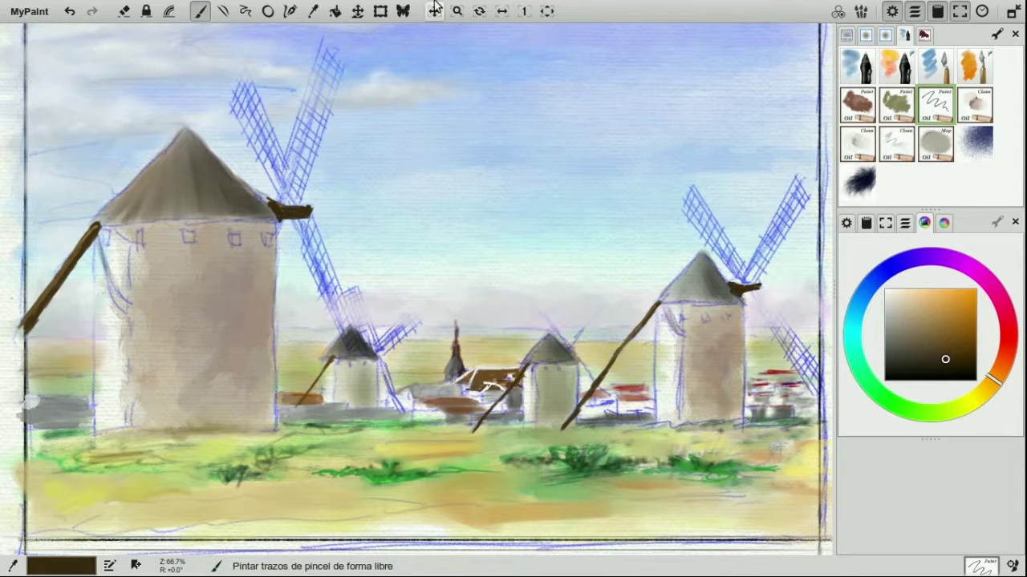
Step: Draw straight dark brown central spars for the large windmill's sails
left_click(223, 10)
left_click_drag(336, 50, 286, 210)
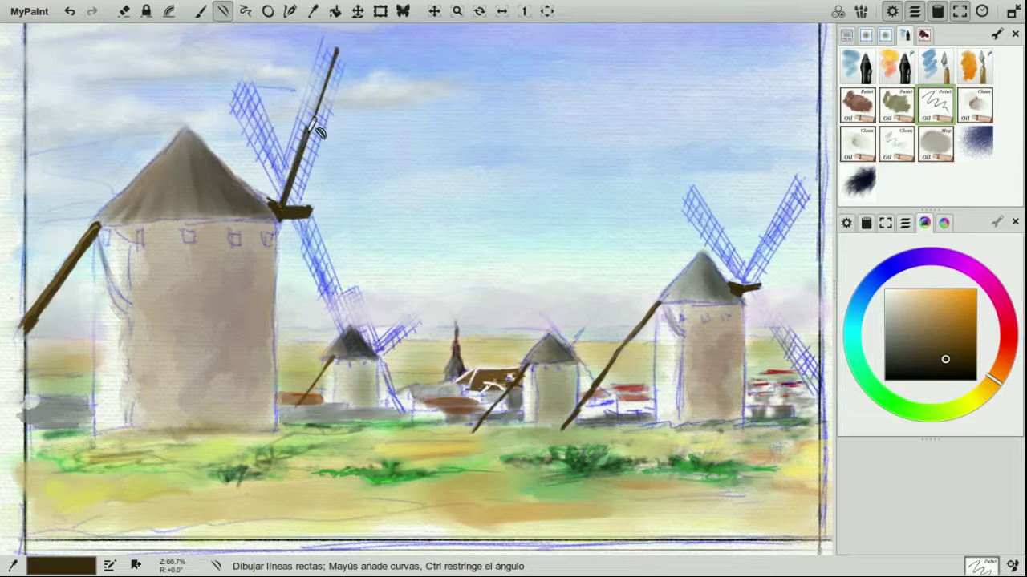
left_click_drag(235, 84, 282, 197)
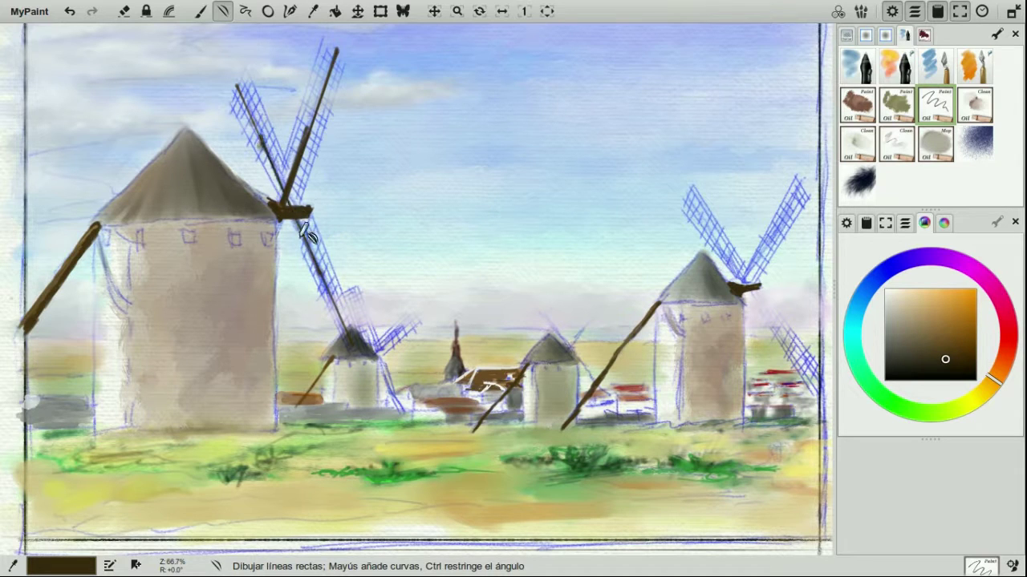
Step: Thicken the spar of the large windmill's upper-left sail with freehand brush strokes
key("b")
left_click_drag(237, 86, 285, 191)
key("ctrl+z")
left_click_drag(238, 87, 283, 187)
left_click_drag(257, 141, 280, 197)
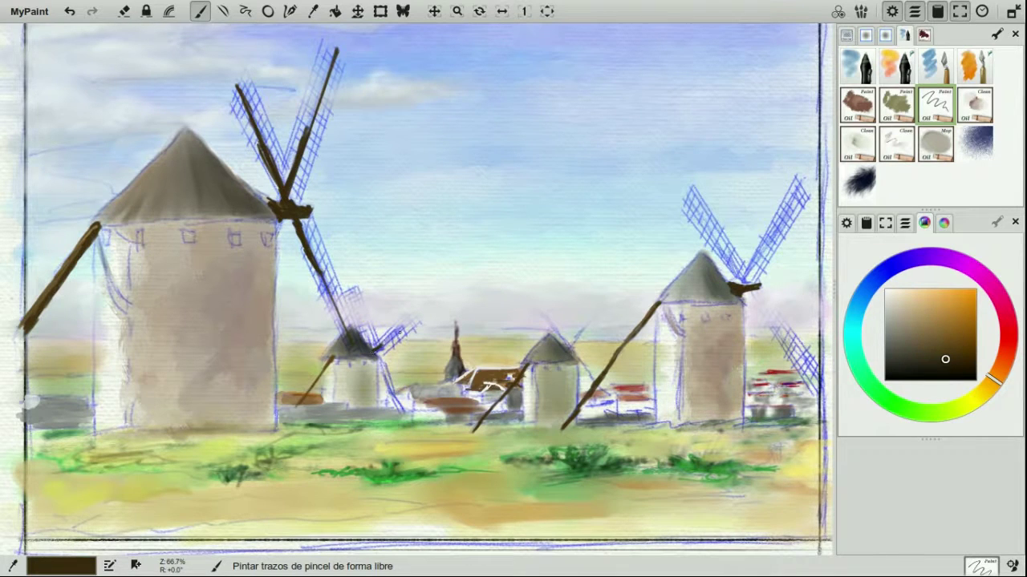
Step: Draw straight dark brown sail spars on the two small windmills and the far-right windmill
left_click(223, 10)
left_click_drag(374, 353, 418, 319)
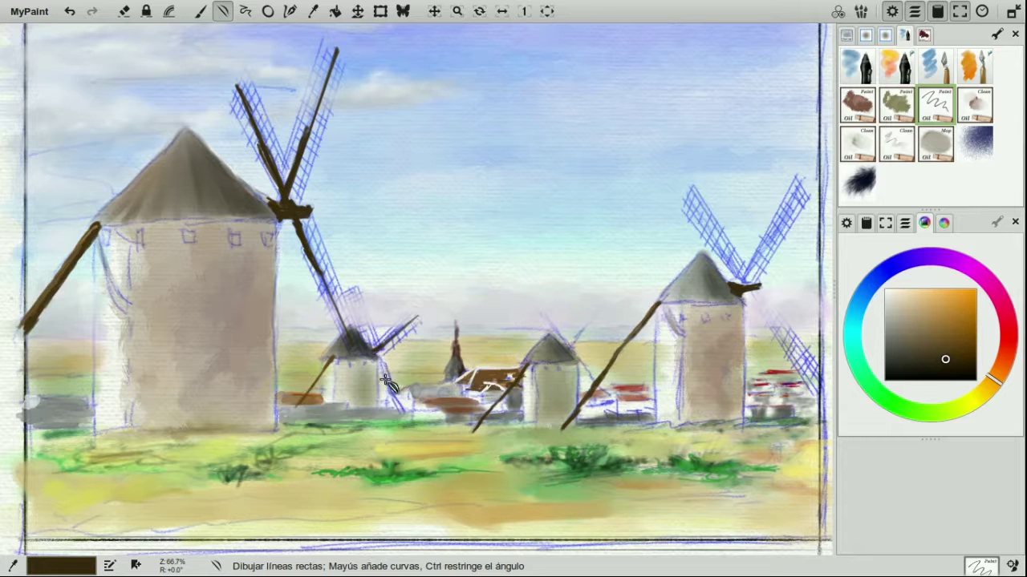
mouse_move(378, 353)
left_mouse_down()
mouse_move(402, 409)
mouse_move(351, 293)
left_mouse_up()
key("ctrl+z")
left_click_drag(353, 343, 354, 290)
left_click_drag(573, 354, 541, 312)
left_click_drag(747, 280, 806, 181)
left_click_drag(749, 279, 821, 380)
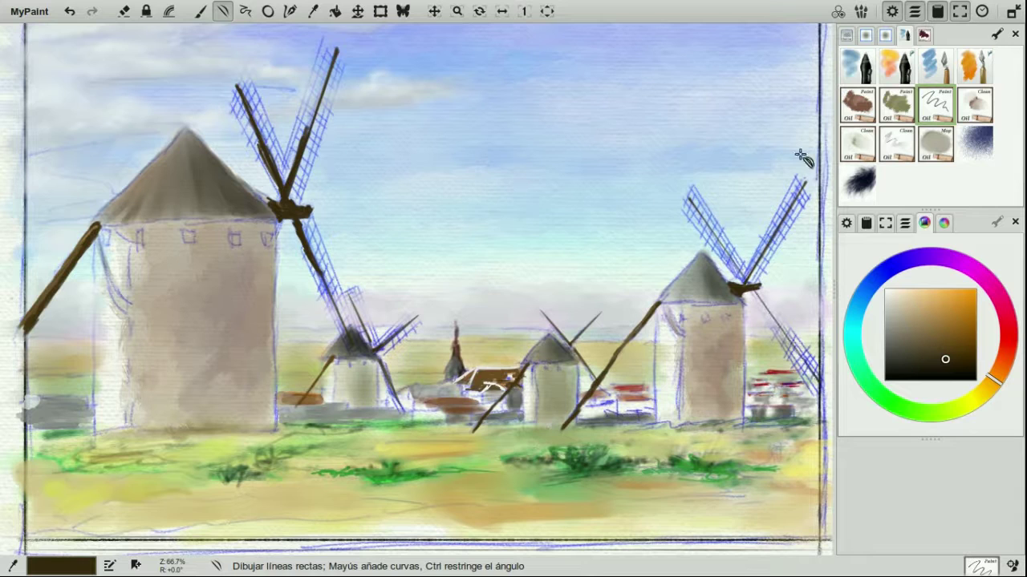
Step: Thicken the far-right windmill's sail spars near the axle with freehand strokes, undoing the poor ones
left_click(200, 10)
mouse_move(768, 313)
left_mouse_down()
mouse_move(742, 277)
mouse_move(816, 375)
left_mouse_up()
left_click_drag(775, 233, 749, 281)
key("ctrl+z")
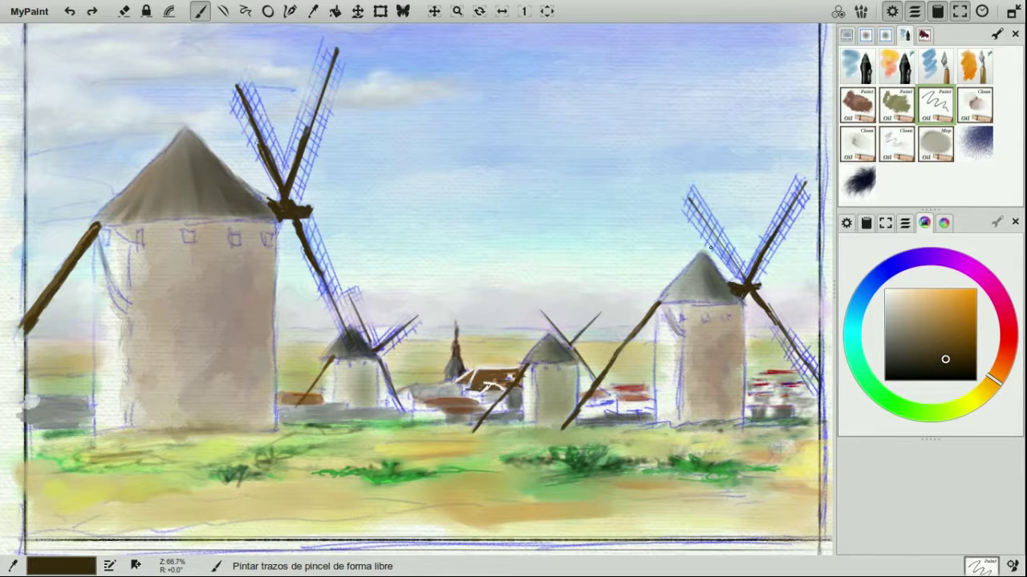
key("ctrl+z")
left_click_drag(689, 198, 746, 278)
left_click_drag(712, 230, 743, 281)
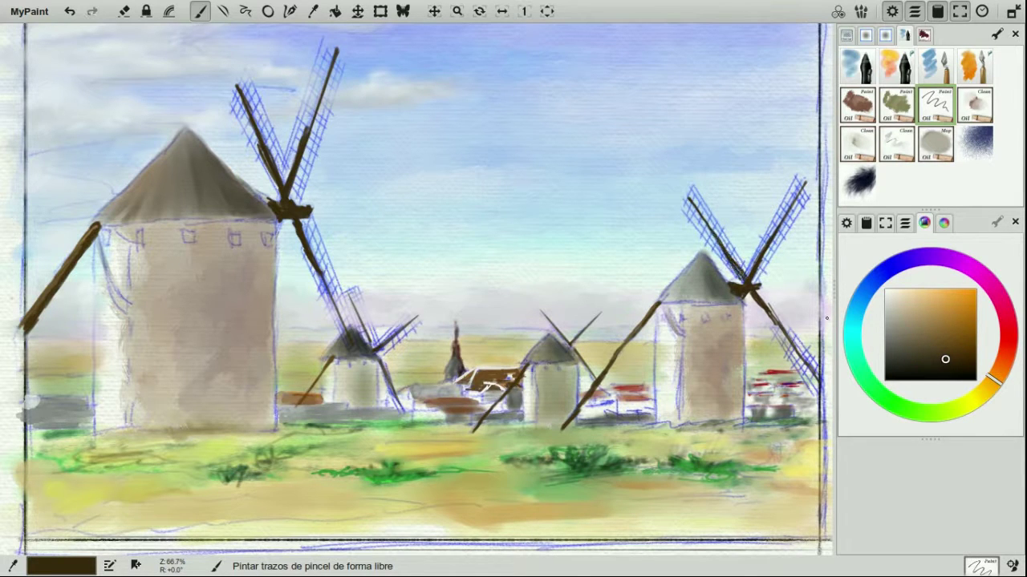
key("ctrl+z")
Step: Start the thin outer rails of the large windmill's upper-right sail, changing from freehand to straight lines with the second painting brush
left_click_drag(330, 75, 308, 130)
mouse_move(322, 41)
left_mouse_down()
mouse_move(281, 174)
mouse_move(316, 70)
mouse_move(298, 134)
left_mouse_up()
key("ctrl+z")
key("ctrl+z")
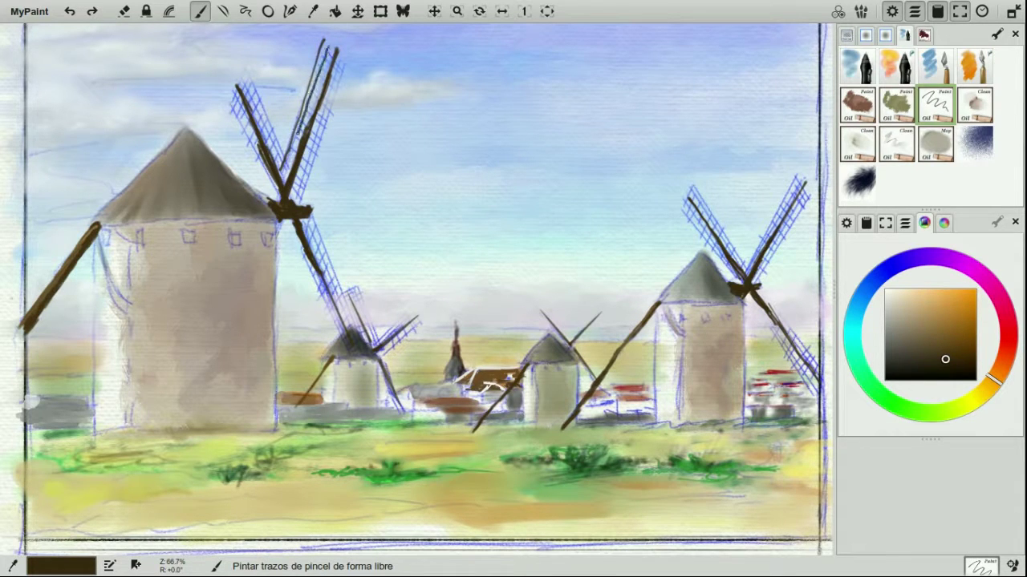
key("ctrl+z")
left_click(223, 11)
left_click(896, 66)
left_click_drag(395, 120, 483, 120)
left_click_drag(408, 139, 483, 140)
left_click_drag(443, 149, 561, 148)
key("ctrl+z")
key("ctrl+z")
key("ctrl+z")
Step: Draw straight side rails along the large windmill's two upper sails and fill the right one with lattice bars
left_click_drag(328, 48, 282, 171)
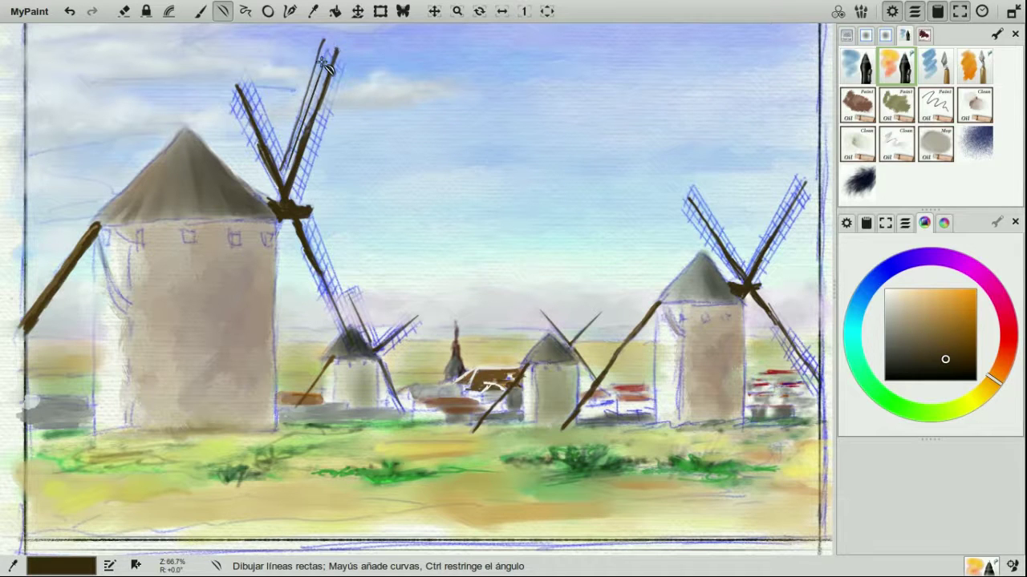
left_click_drag(338, 70, 302, 197)
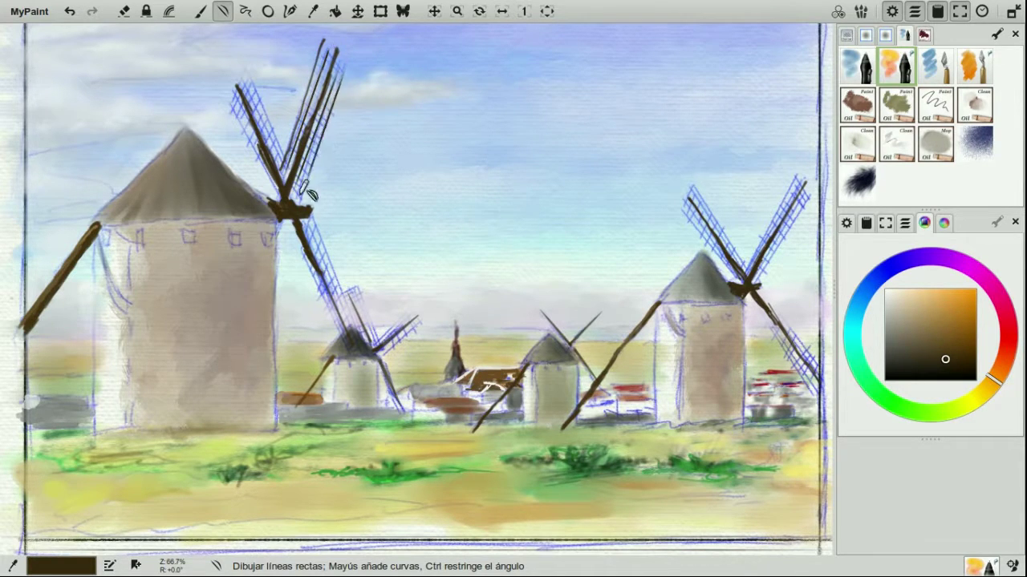
mouse_move(343, 78)
left_mouse_down()
mouse_move(320, 71)
mouse_move(300, 152)
mouse_move(308, 165)
left_mouse_up()
left_click_drag(250, 75, 289, 164)
key("ctrl+z")
left_click_drag(252, 77, 294, 169)
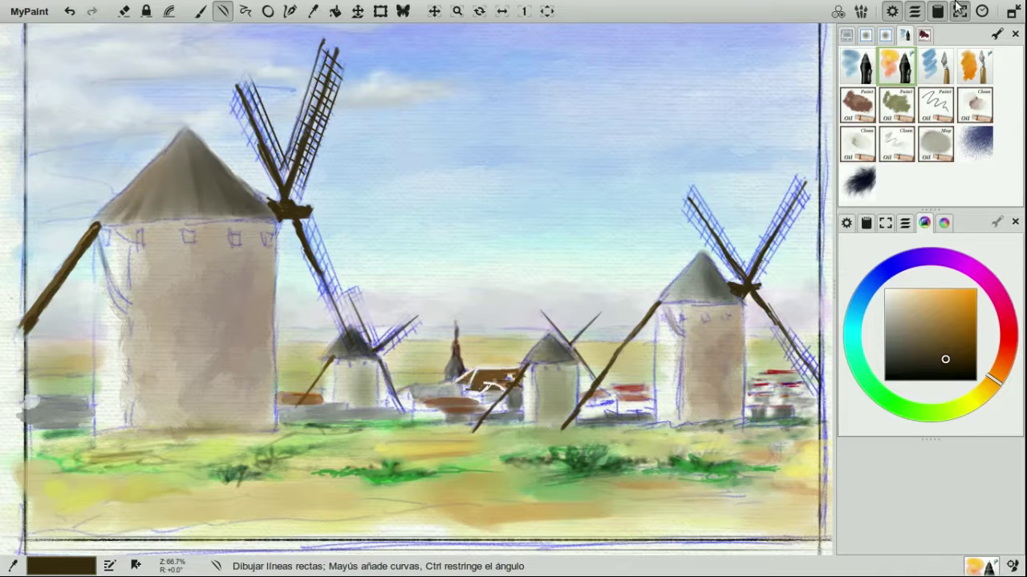
left_click(959, 12)
left_click(331, 280)
key("F11")
Step: Draw short lattice crossbars across the large windmill's upper-left sail
mouse_move(230, 90)
left_mouse_down()
mouse_move(273, 188)
mouse_move(248, 79)
mouse_move(255, 89)
left_mouse_up()
mouse_move(238, 117)
left_mouse_down()
mouse_move(260, 101)
mouse_move(273, 126)
left_mouse_up()
left_click_drag(259, 157, 281, 145)
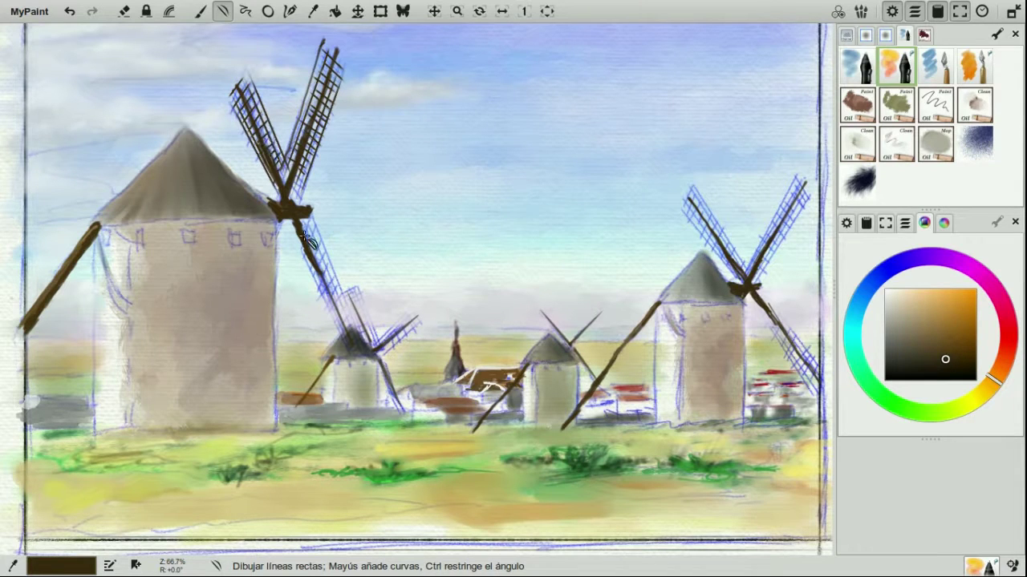
Step: Draw straight side rails and lattice bars on the large windmill's lower-right sail
left_click_drag(325, 229, 378, 361)
left_click_drag(304, 224, 354, 340)
left_click_drag(304, 229, 360, 361)
left_click_drag(297, 227, 357, 348)
mouse_move(316, 228)
left_mouse_down()
mouse_move(303, 267)
mouse_move(334, 328)
mouse_move(362, 294)
mouse_move(355, 280)
mouse_move(358, 305)
left_mouse_up()
Step: Draw fine rails and lattice crossbars on the sails of the two small windmills
mouse_move(368, 306)
left_mouse_down()
mouse_move(364, 327)
mouse_move(412, 344)
mouse_move(405, 319)
mouse_move(397, 329)
mouse_move(411, 397)
mouse_move(390, 380)
left_mouse_up()
key("ctrl+z")
key("ctrl+z")
mouse_move(541, 311)
left_mouse_down()
mouse_move(578, 337)
mouse_move(593, 316)
left_mouse_up()
left_click_drag(579, 353, 596, 379)
mouse_move(593, 313)
left_mouse_down()
mouse_move(600, 319)
mouse_move(579, 339)
left_mouse_up()
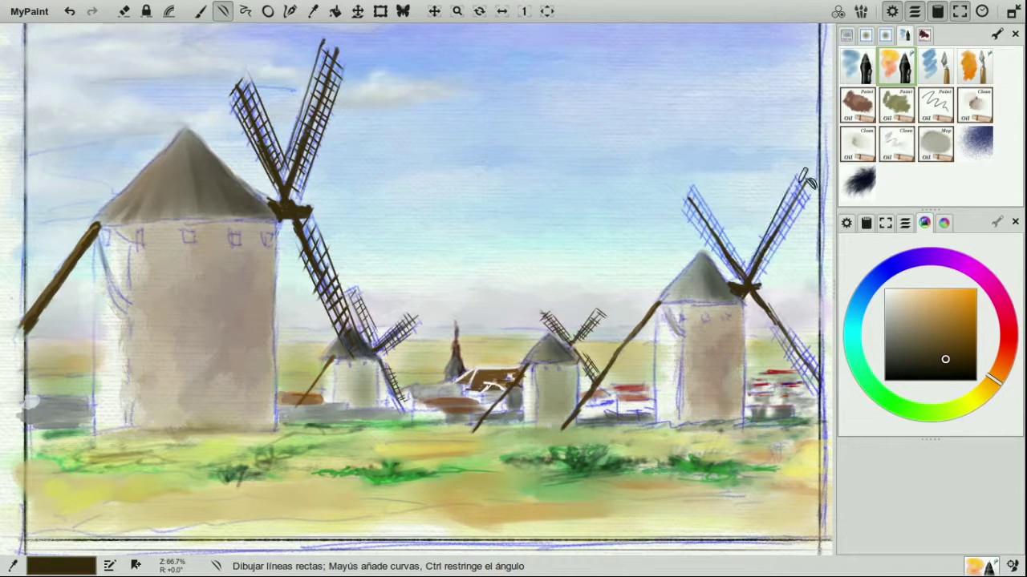
Step: Draw straight side rails along the far-right windmill's upper and lower sails
left_click_drag(687, 194, 745, 267)
left_click_drag(686, 213, 744, 276)
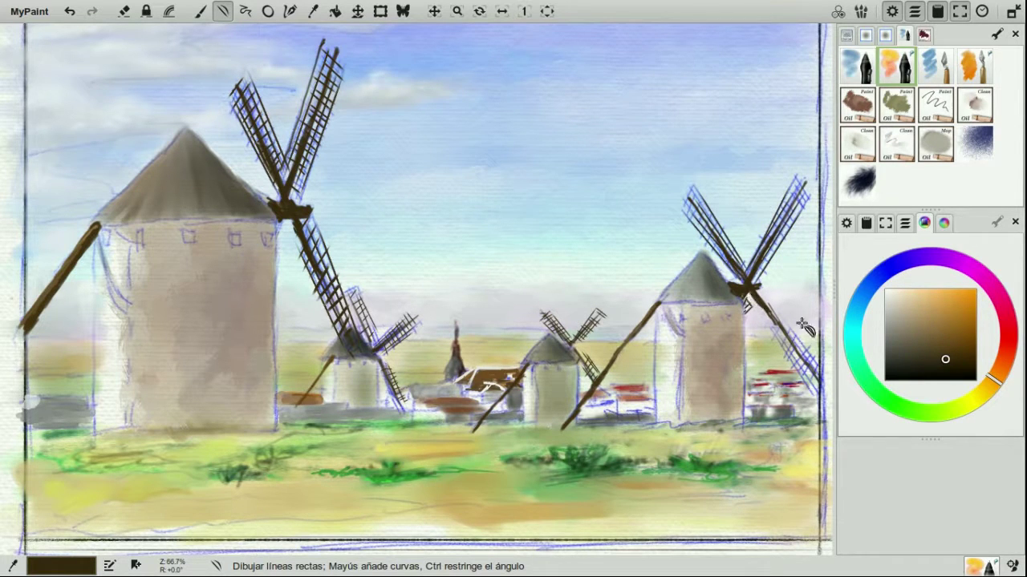
mouse_move(775, 306)
left_mouse_down()
mouse_move(811, 341)
mouse_move(819, 381)
left_mouse_up()
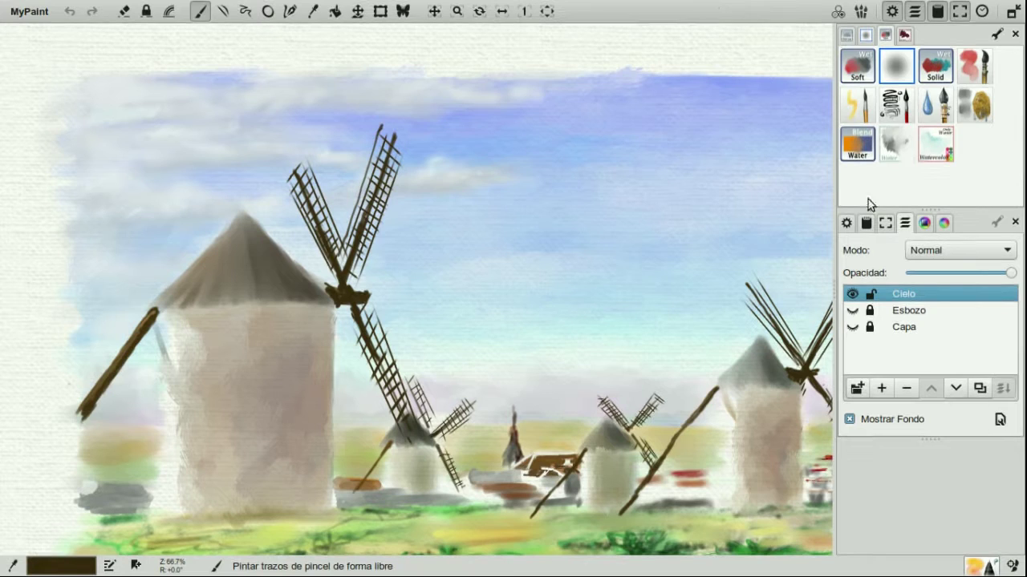
Step: Show the Esbozo sketch layer while keeping the Cielo layer active
left_click(885, 223)
left_click(904, 223)
left_click(853, 311)
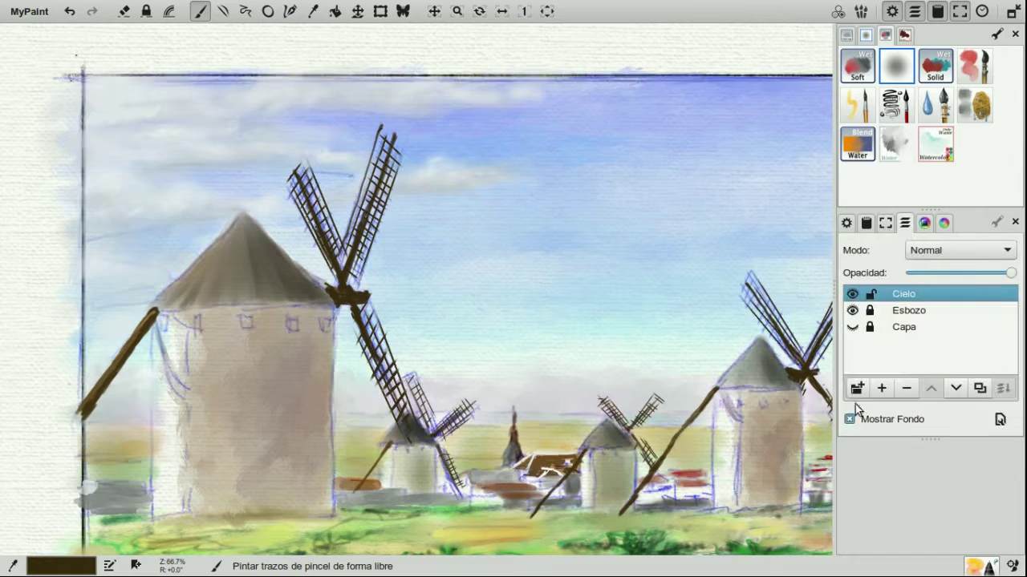
Step: Paint white along the left, lit edge of the large and far-right windmills' walls with the yellow-stroke brush
left_click(857, 105)
left_click(924, 222)
left_click(886, 291)
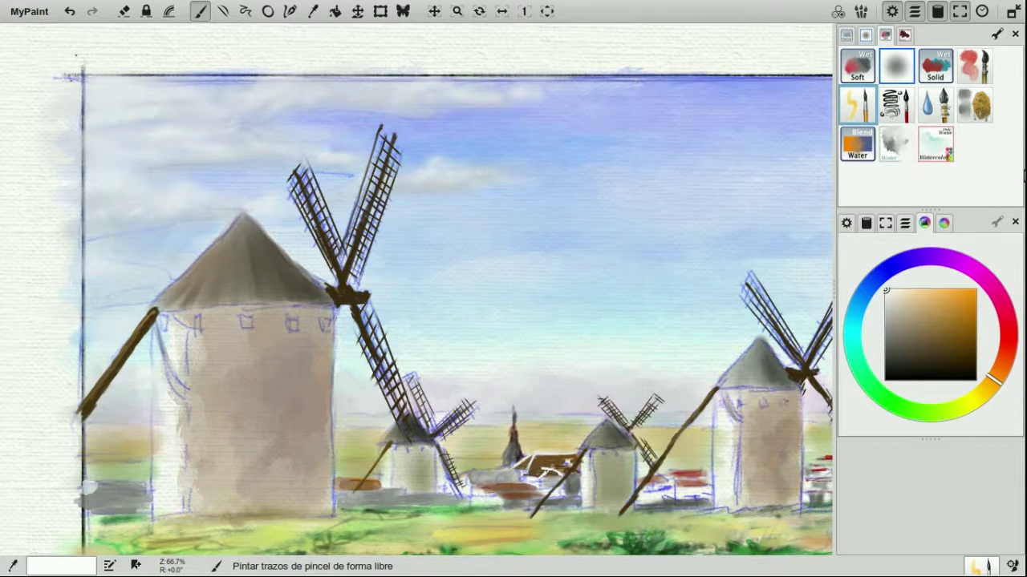
left_click(905, 222)
mouse_move(161, 436)
left_mouse_down()
mouse_move(156, 426)
mouse_move(155, 472)
left_mouse_up()
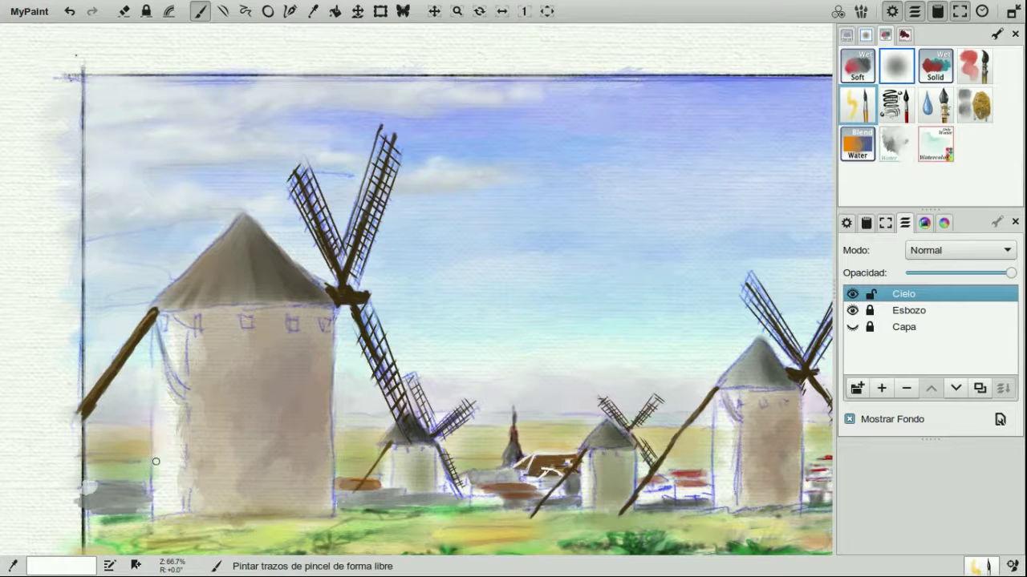
left_click_drag(172, 347, 165, 333)
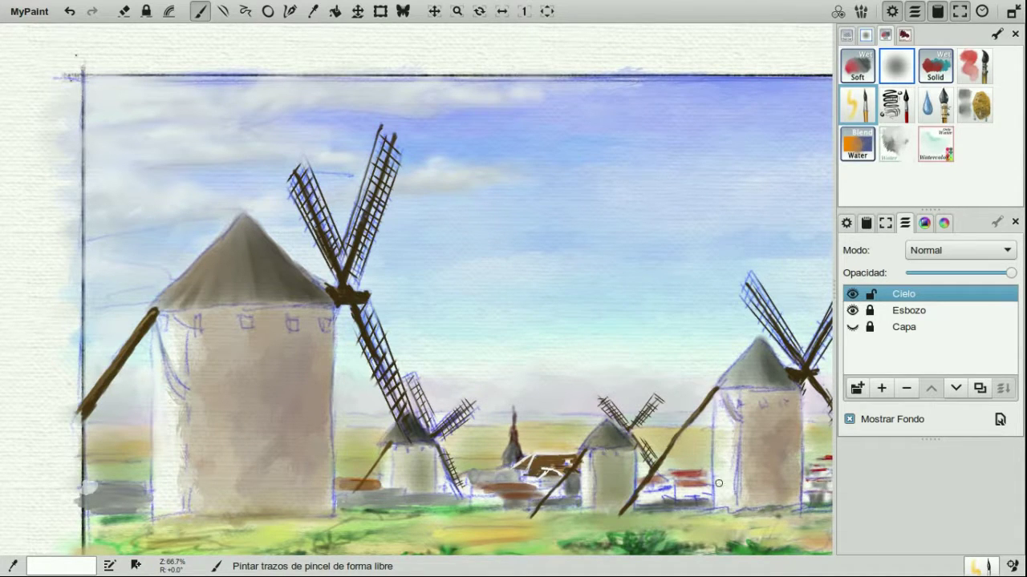
Step: Hide the Esbozo sketch layer to view the painting without guide lines
left_click(852, 310)
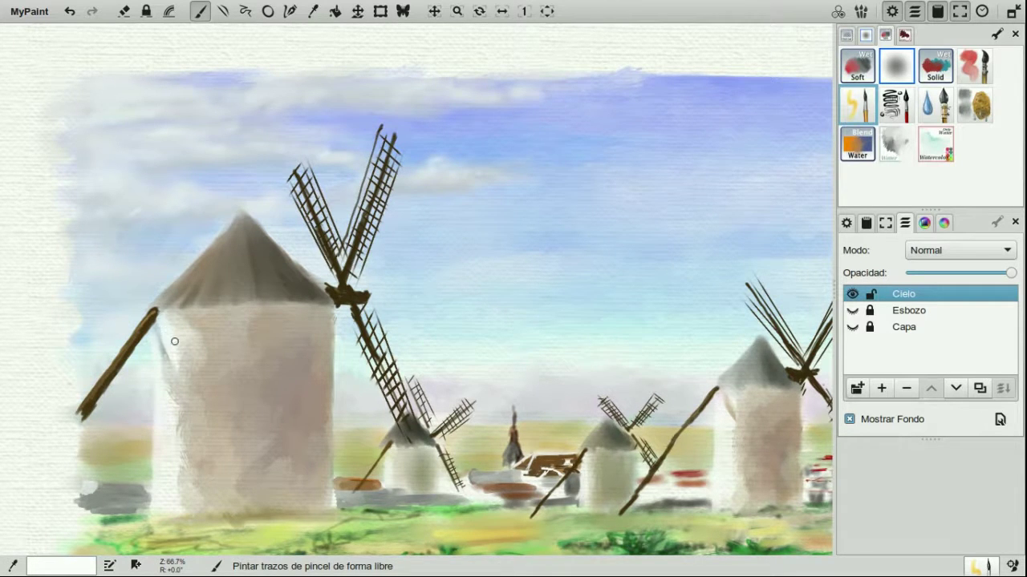
scroll(194, 357, "down", 2)
scroll(252, 387, "up", 2)
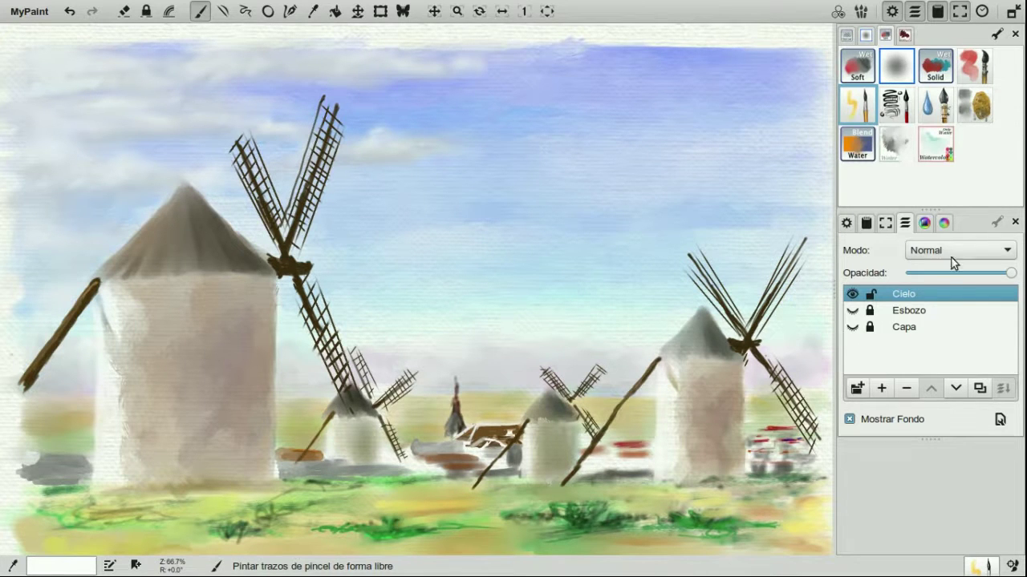
Step: Darken the lower edge of the large windmill's roof with dark brown strokes, undoing the last one
left_click(924, 222)
left_click(912, 358)
left_click_drag(109, 276, 149, 276)
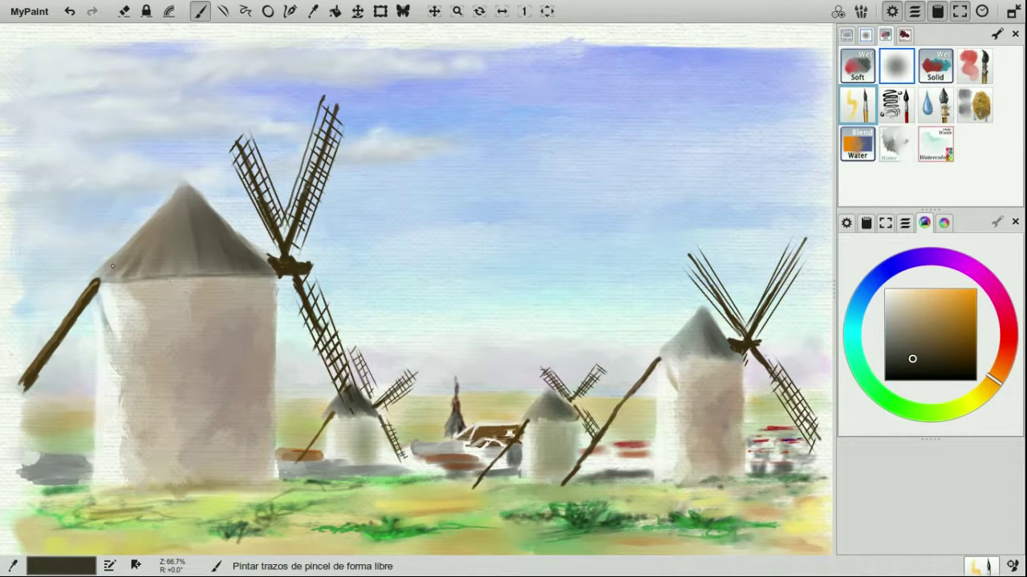
key("ctrl+z")
scroll(252, 247, "down", 1)
scroll(262, 244, "up", 1)
Step: Try a dark stroke down the large windmill's roof, undo it, and paint dark streaks on the far-right windmill's roof
left_click_drag(224, 223, 255, 258)
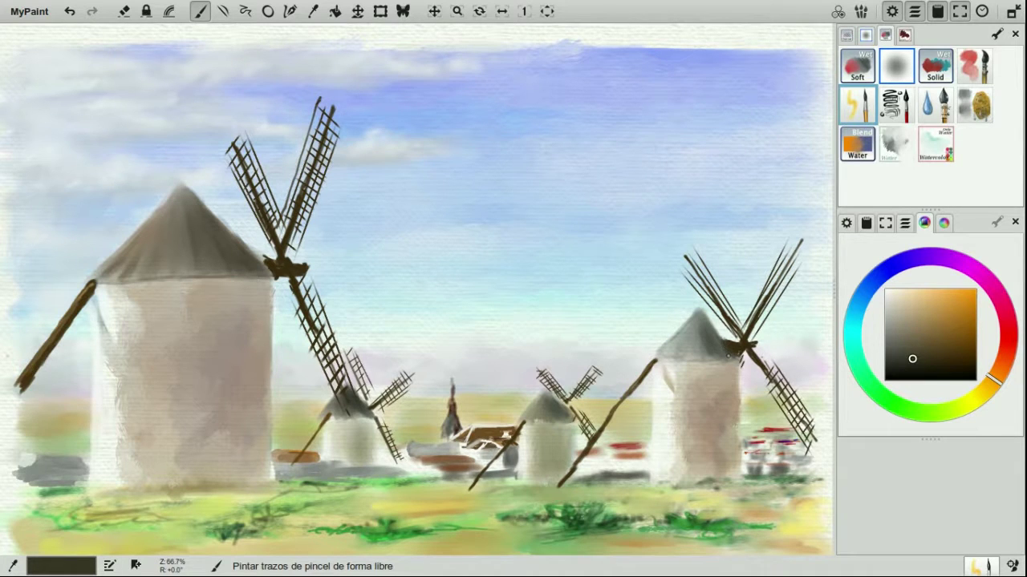
key("ctrl+z")
left_click_drag(703, 313, 718, 344)
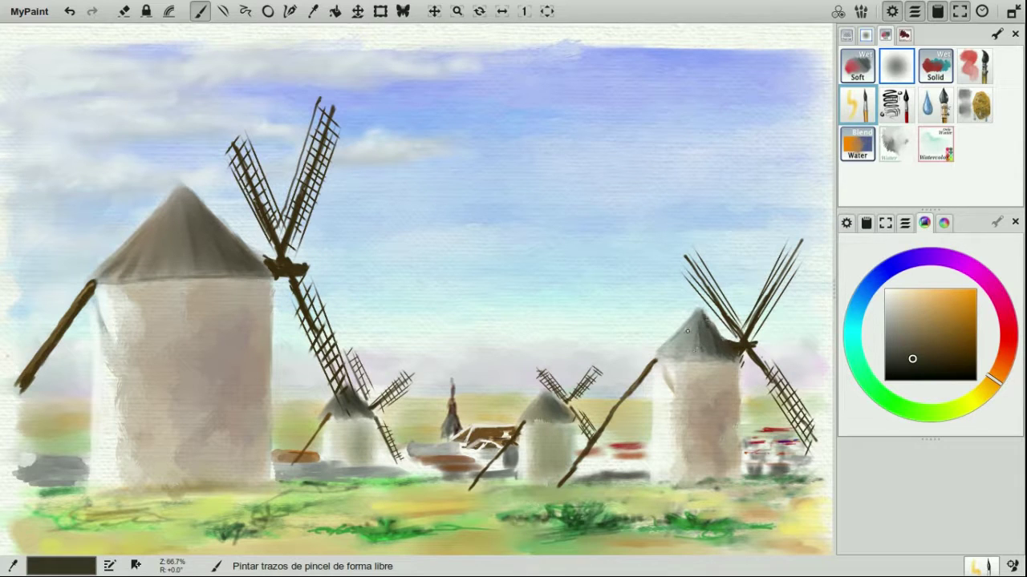
Step: Darken the lower roof edges of the far-right and small windmills and add dark strokes to the nearby town rooftops
left_click_drag(657, 358, 677, 362)
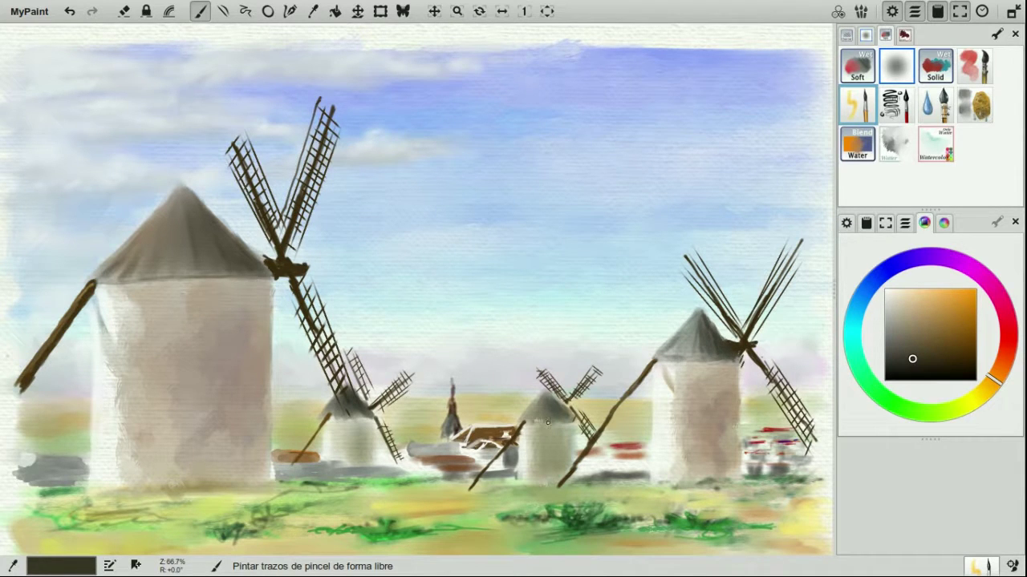
left_click_drag(372, 416, 335, 420)
left_click_drag(411, 447, 459, 451)
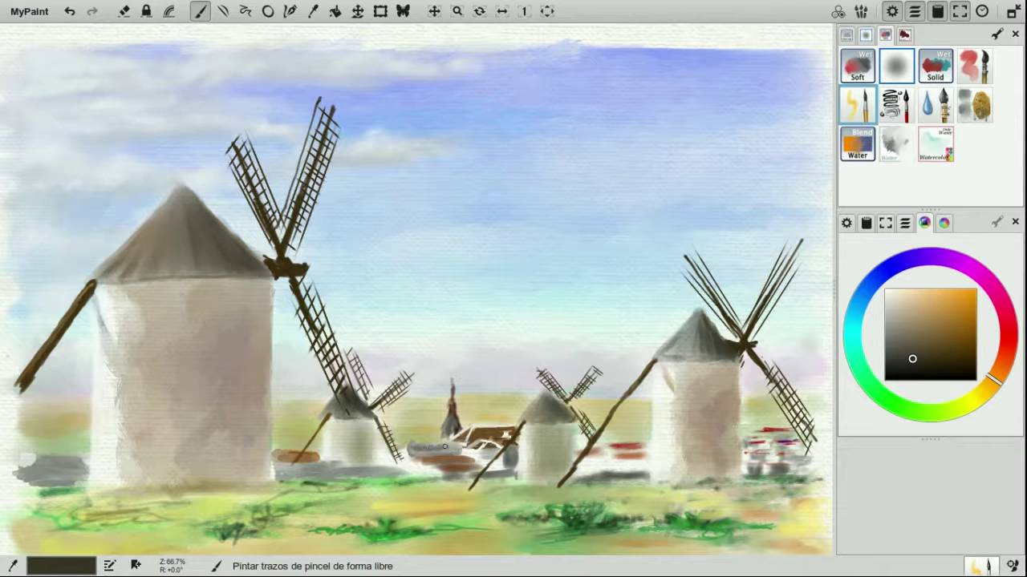
Step: Paint orange-brown roofs in the town between the windmills, undoing the last stroke
left_click(955, 316)
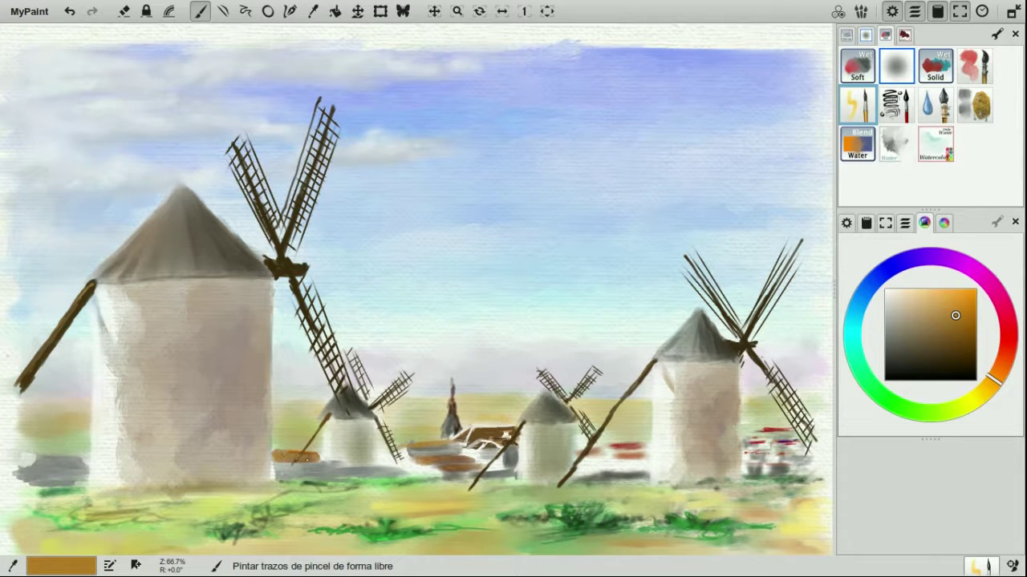
key("r")
left_click(911, 356)
mouse_move(617, 463)
left_mouse_down()
mouse_move(634, 467)
mouse_move(627, 473)
left_mouse_up()
key("ctrl+z")
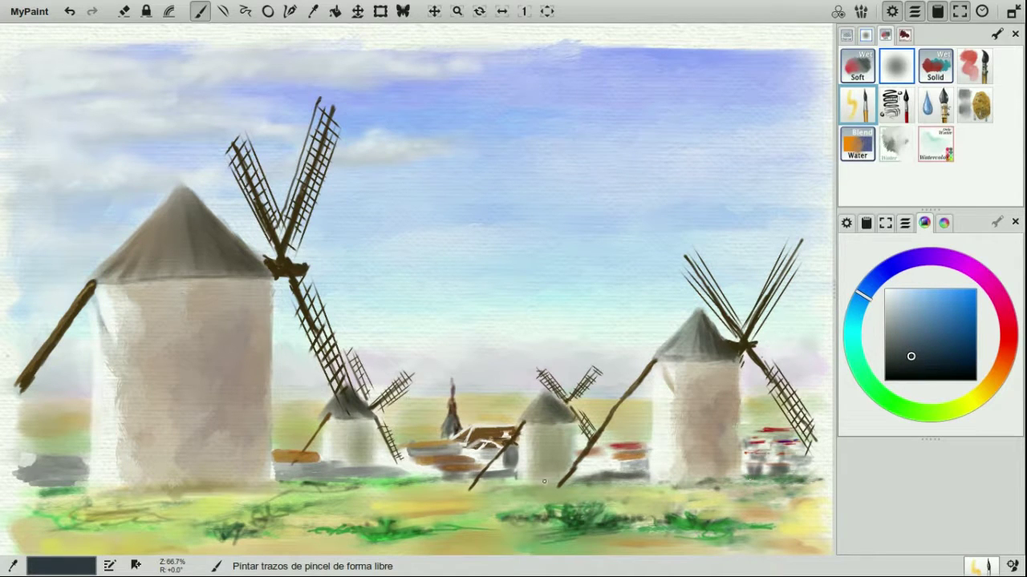
Step: Add dark blue-grey shading among the distant houses and to the grey bands on both sides of the large windmill
mouse_move(585, 461)
left_mouse_down()
mouse_move(603, 468)
mouse_move(586, 472)
left_mouse_up()
left_click_drag(278, 466, 339, 461)
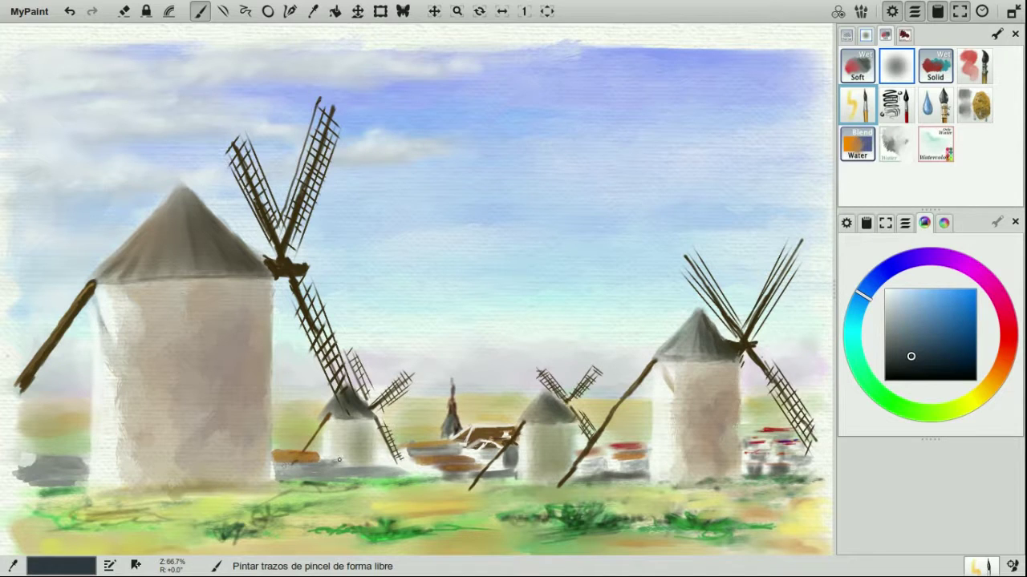
mouse_move(85, 465)
left_mouse_down()
mouse_move(25, 457)
mouse_move(34, 462)
left_mouse_up()
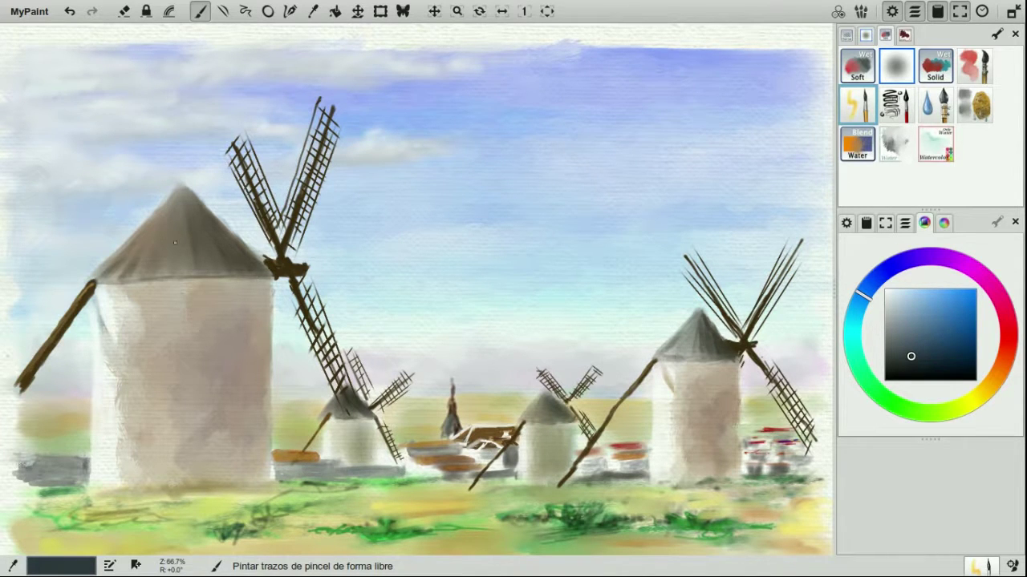
Step: Shade the right, shadowed side of the large windmill's wall with a soft purple tone
left_click(897, 71)
left_click(980, 274)
left_click(893, 333)
mouse_move(182, 330)
left_mouse_down()
mouse_move(219, 360)
mouse_move(238, 302)
mouse_move(224, 465)
mouse_move(184, 447)
mouse_move(246, 317)
mouse_move(257, 325)
mouse_move(245, 369)
mouse_move(202, 339)
mouse_move(241, 449)
mouse_move(214, 397)
left_mouse_up()
Step: Shade the walls of the far-right and two small windmills with a smaller brush in darker purple tones
left_click(896, 366)
key("d")
key("d")
left_click(906, 349)
left_click_drag(726, 374, 728, 454)
left_click(912, 361)
mouse_move(722, 376)
left_mouse_down()
mouse_move(711, 391)
mouse_move(712, 465)
left_mouse_up()
left_click_drag(552, 452, 561, 435)
left_click_drag(358, 447, 354, 451)
Step: Blend the purple shading into the walls of all four windmills with the Watercolor brush
left_click(896, 144)
key("3")
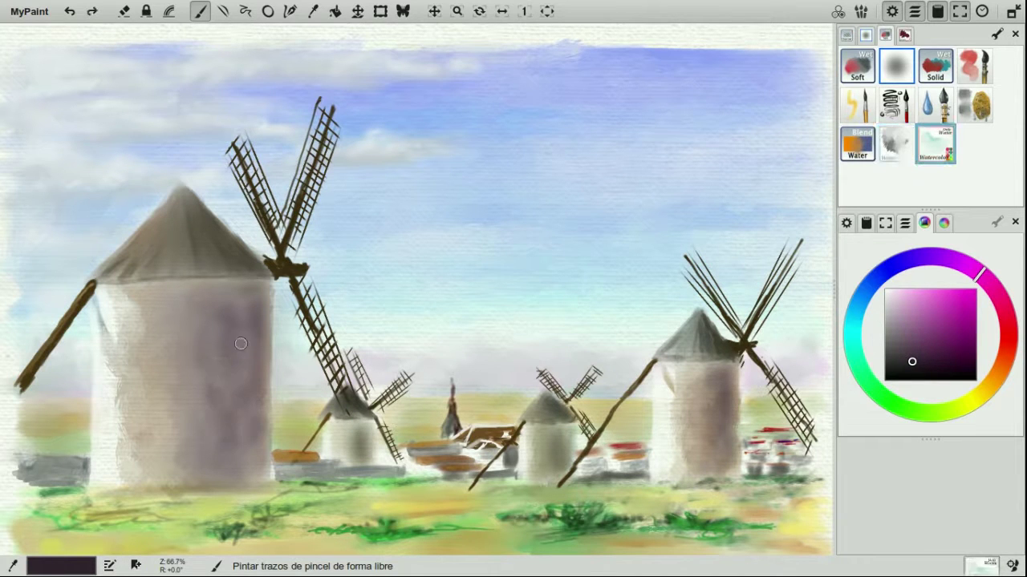
left_click_drag(231, 326, 200, 406)
left_click_drag(358, 454, 350, 437)
key("d")
key("d")
left_click_drag(549, 431, 561, 443)
mouse_move(722, 401)
left_mouse_down()
mouse_move(710, 401)
mouse_move(713, 415)
mouse_move(718, 385)
left_mouse_up()
mouse_move(709, 461)
left_mouse_down()
mouse_move(690, 410)
mouse_move(698, 459)
mouse_move(676, 434)
mouse_move(697, 422)
mouse_move(693, 403)
mouse_move(677, 422)
left_mouse_up()
left_click_drag(115, 457, 136, 377)
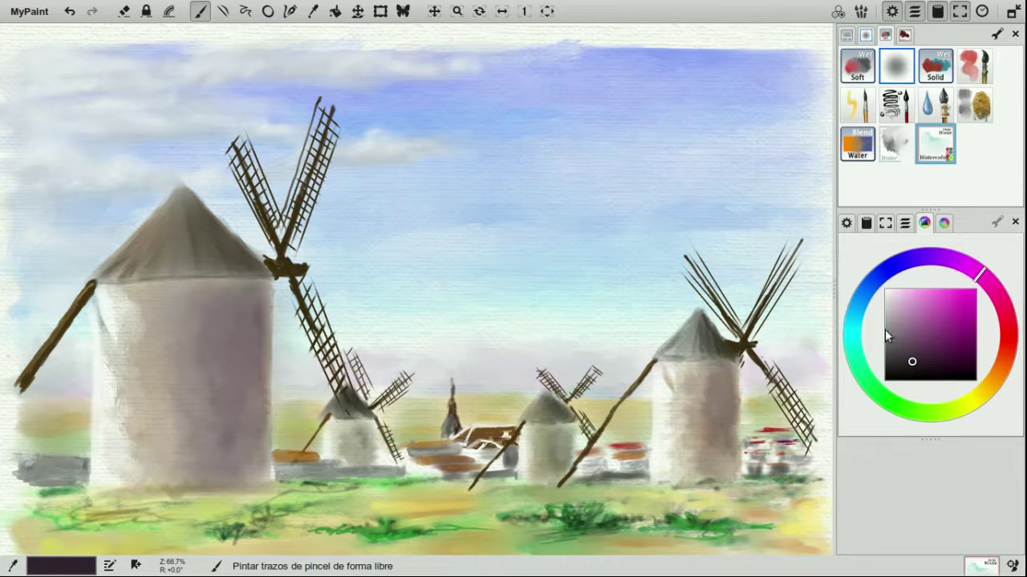
Step: Touch up the lit wall edge in white and the large windmill's roof in brown with the red-stroke brush
left_click(886, 293)
left_click(984, 67)
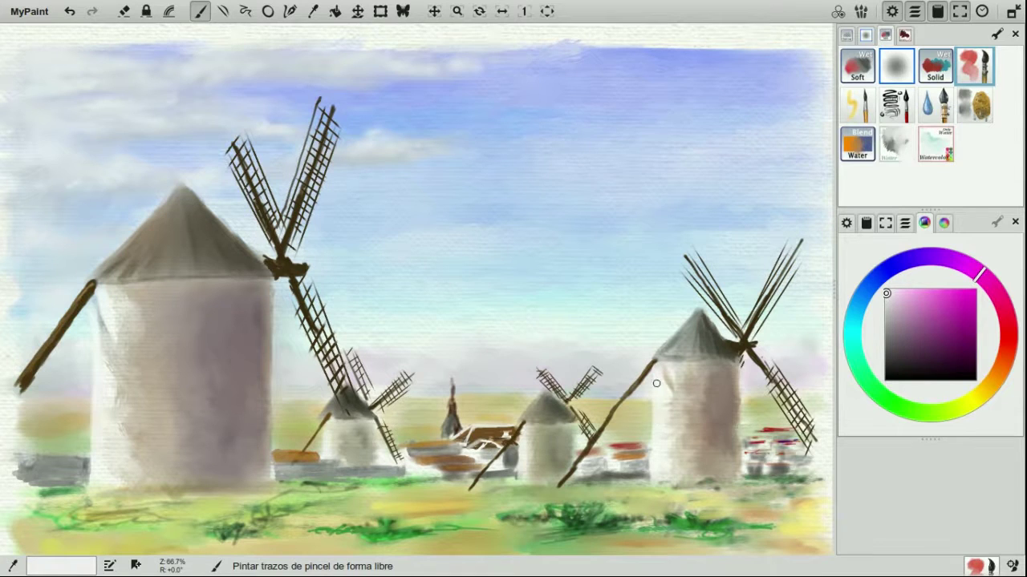
left_click_drag(1005, 363, 992, 384)
left_click_drag(935, 344, 951, 350)
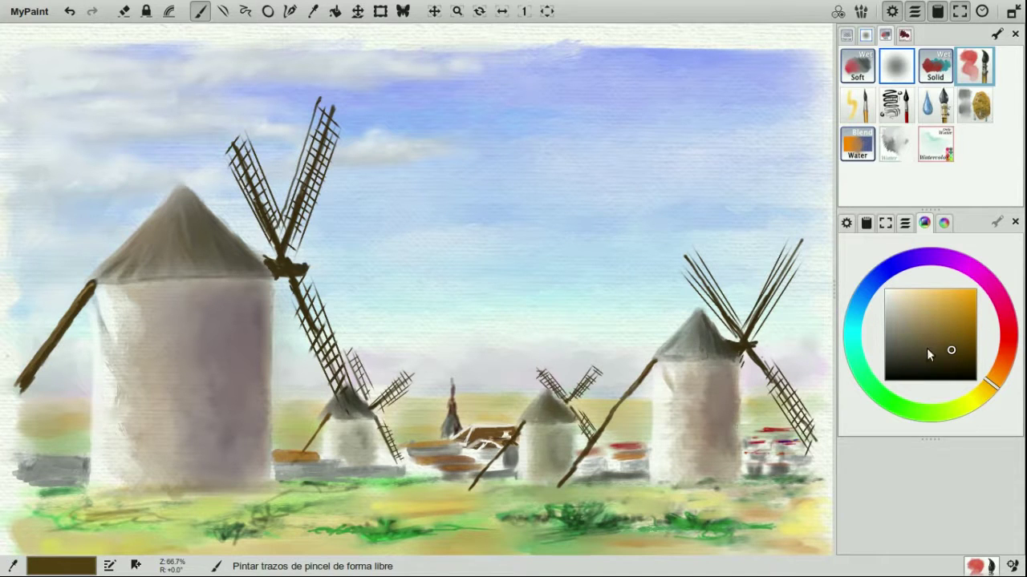
left_click(892, 366)
Step: Pick the brush used on the large windmill's tail pole and paint light brown highlights along the pole
left_click(1013, 565)
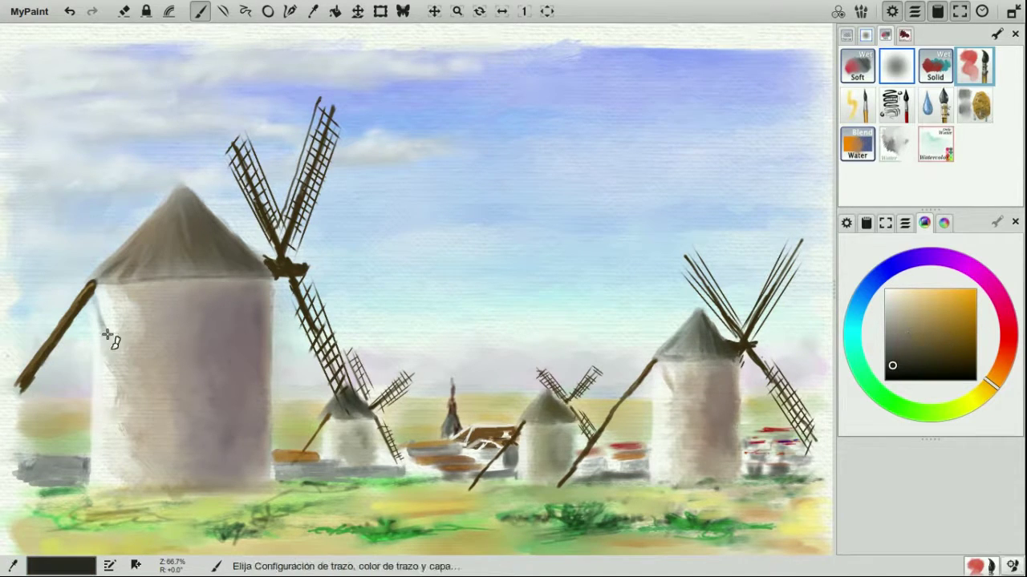
left_click(77, 315)
left_click(920, 328)
left_click_drag(88, 289, 46, 352)
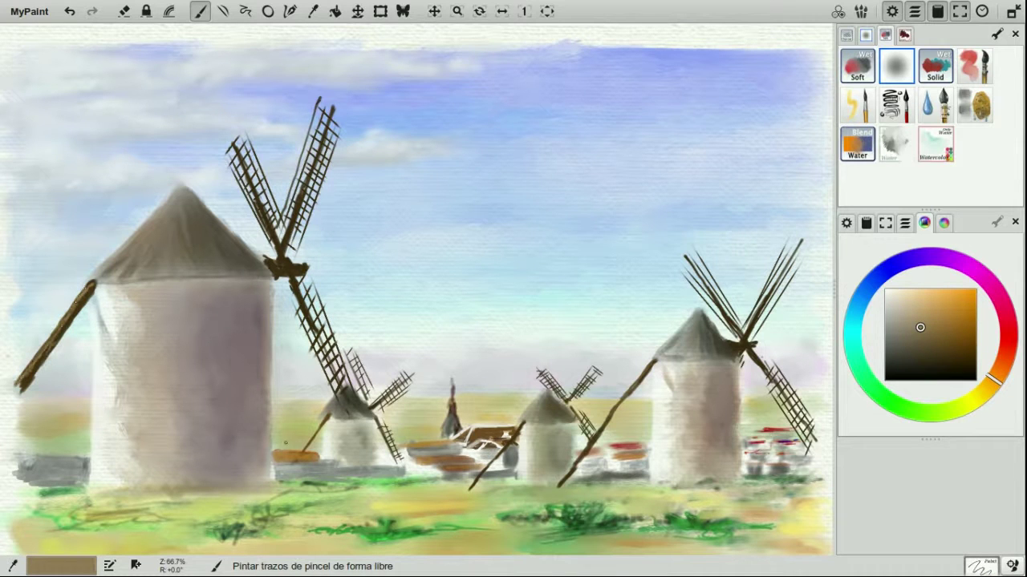
Step: Undo a dark stroke on the tail pole and draw dark brown crossbars on the far-right windmill's two upper sails
left_click(919, 354)
left_click_drag(89, 299, 56, 342)
key("ctrl+z")
left_click_drag(794, 238, 799, 269)
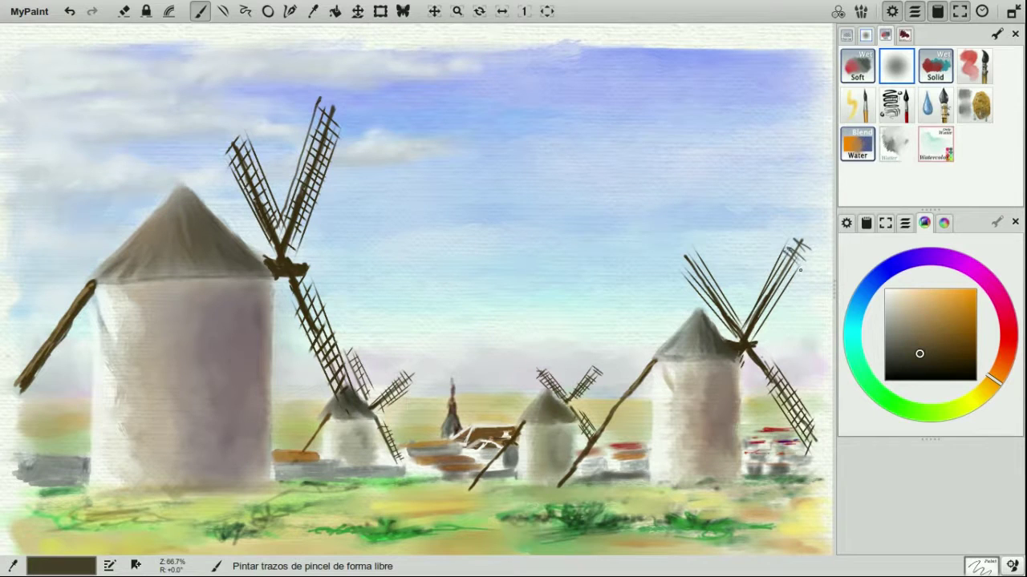
left_click_drag(683, 257, 737, 321)
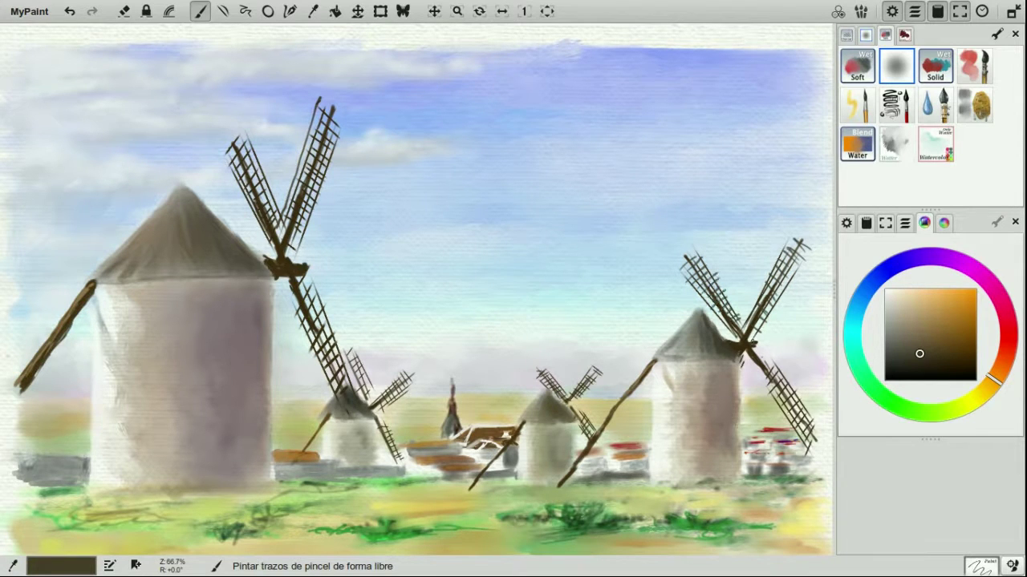
Step: Show the Esbozo sketch layer and paint small dark brown windows along the top of the large windmill's wall
left_click(904, 223)
left_click(854, 310)
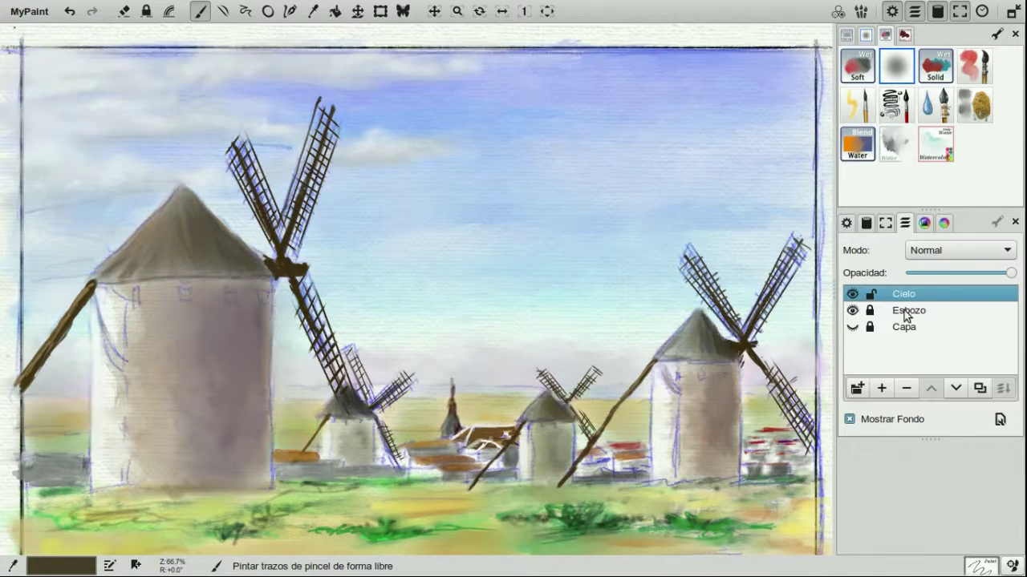
left_click(925, 223)
left_click(911, 361)
left_click_drag(135, 289, 136, 300)
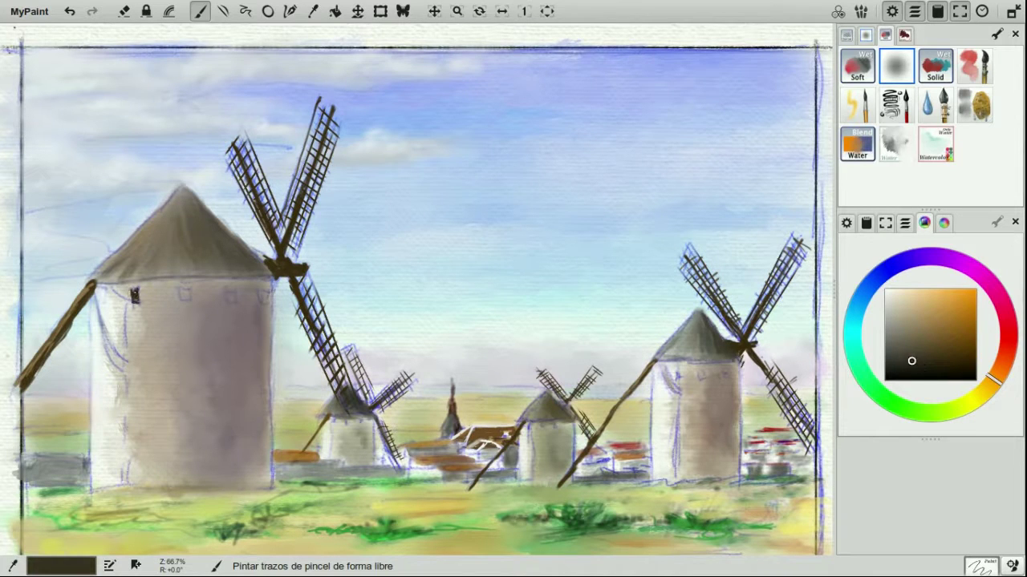
left_click(926, 342)
mouse_move(129, 291)
left_mouse_down()
mouse_move(130, 302)
mouse_move(183, 299)
left_mouse_up()
Step: Add lighter touches to the large windmill's windows and paint small brown windows on the far-right windmill
left_click(928, 350)
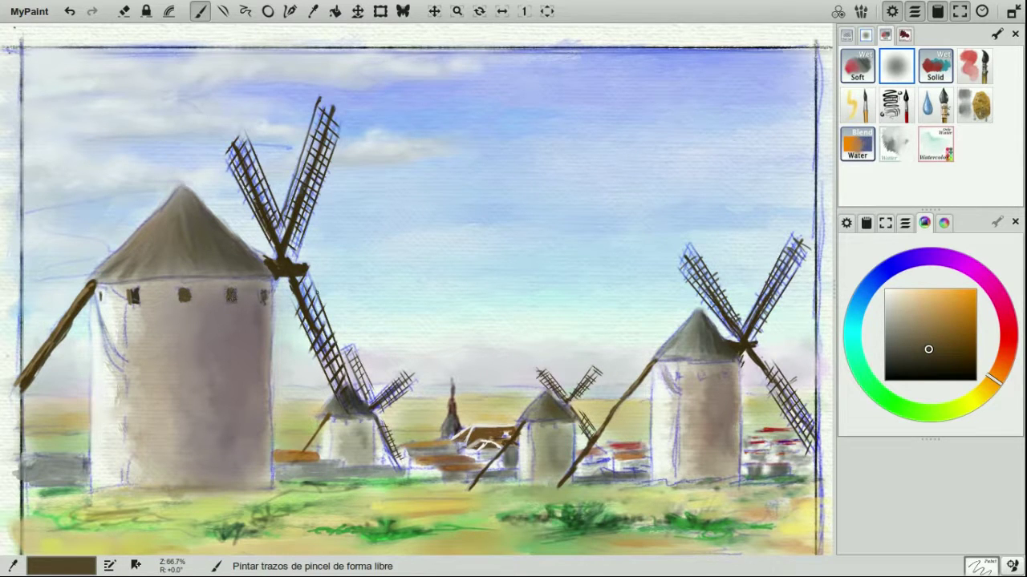
left_click(903, 316)
left_click_drag(268, 292, 268, 303)
left_click(935, 342)
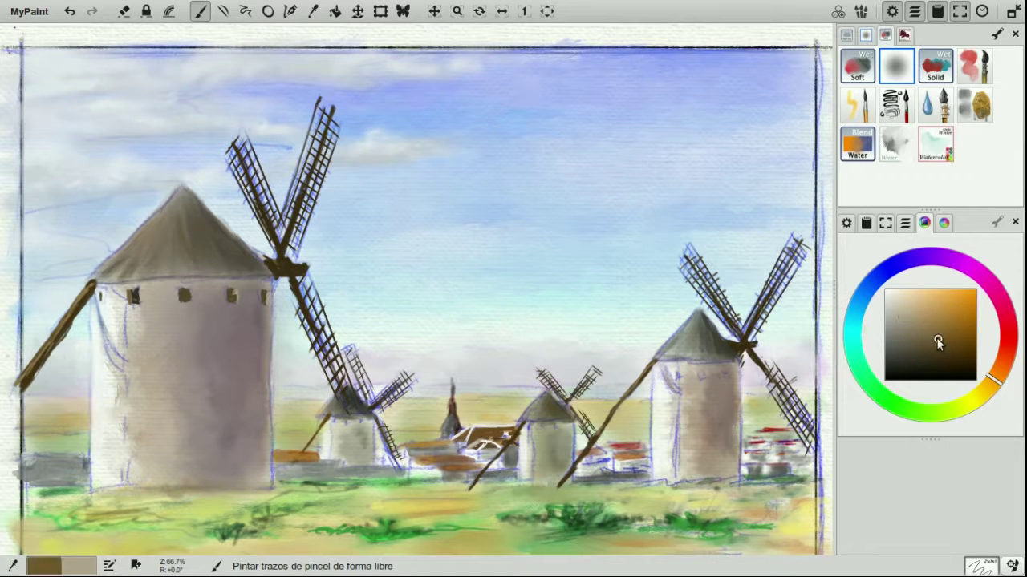
left_click_drag(663, 371, 664, 376)
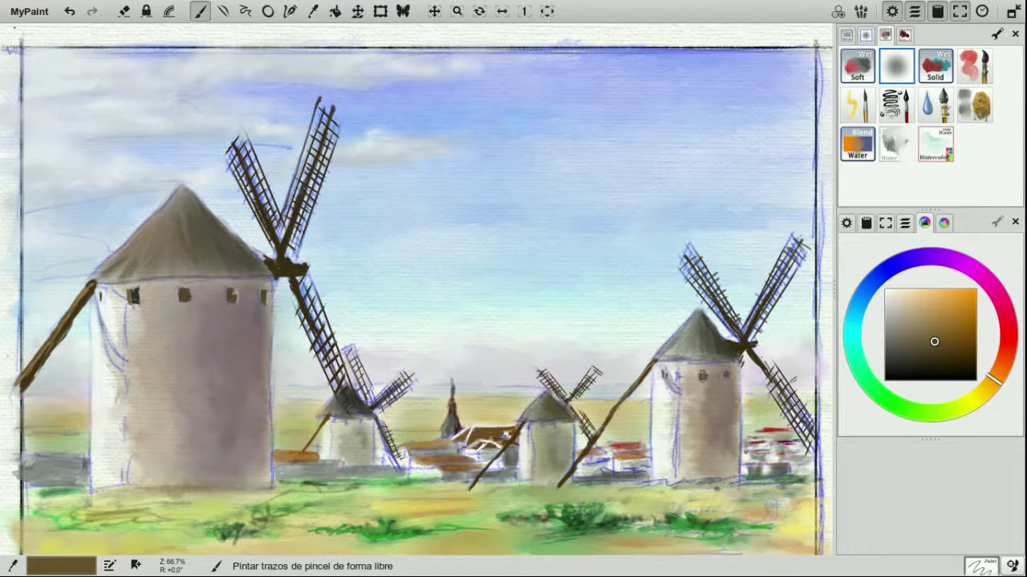
Step: Brush pale yellow over the distant field between the left small windmill and the church with the Wet Soft brush
left_click(908, 112)
left_click(861, 65)
mouse_move(926, 346)
left_mouse_down()
mouse_move(919, 358)
mouse_move(950, 330)
left_mouse_up()
key("r")
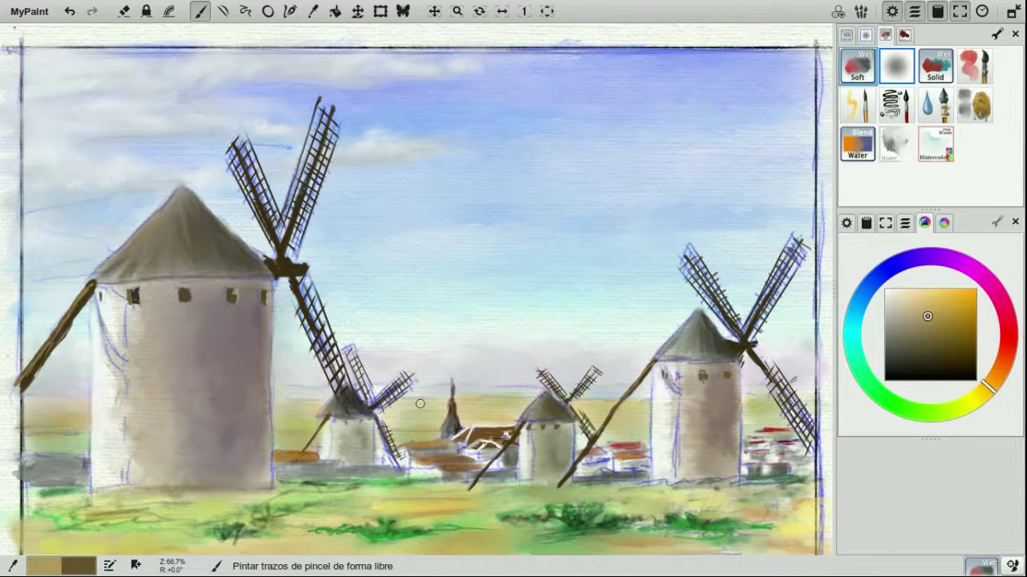
left_click(972, 403)
left_click(923, 300)
left_click_drag(404, 412, 429, 419)
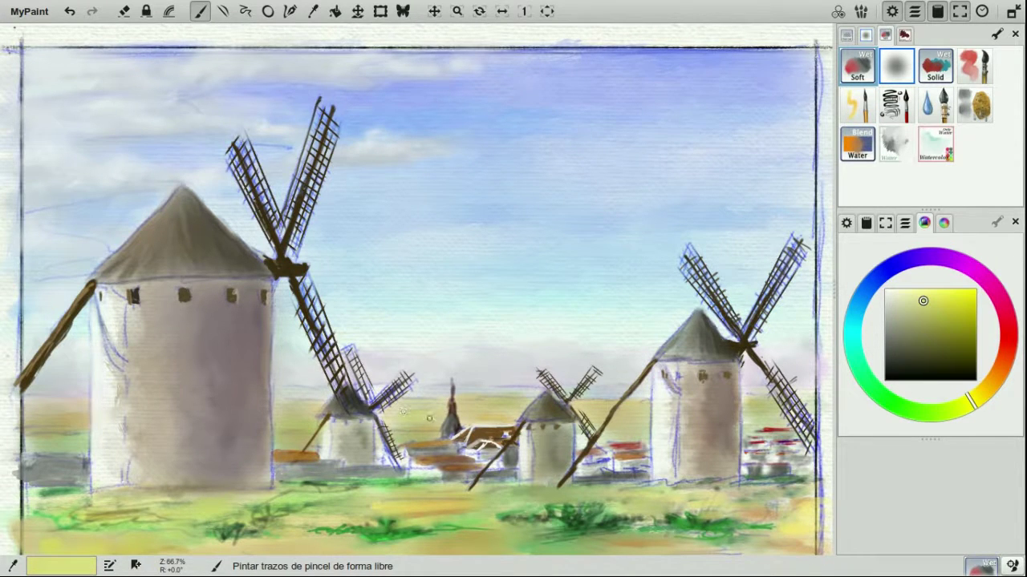
Step: Paint olive and green strokes along the distant field's horizon between and beside the windmills
left_click_drag(938, 327, 922, 324)
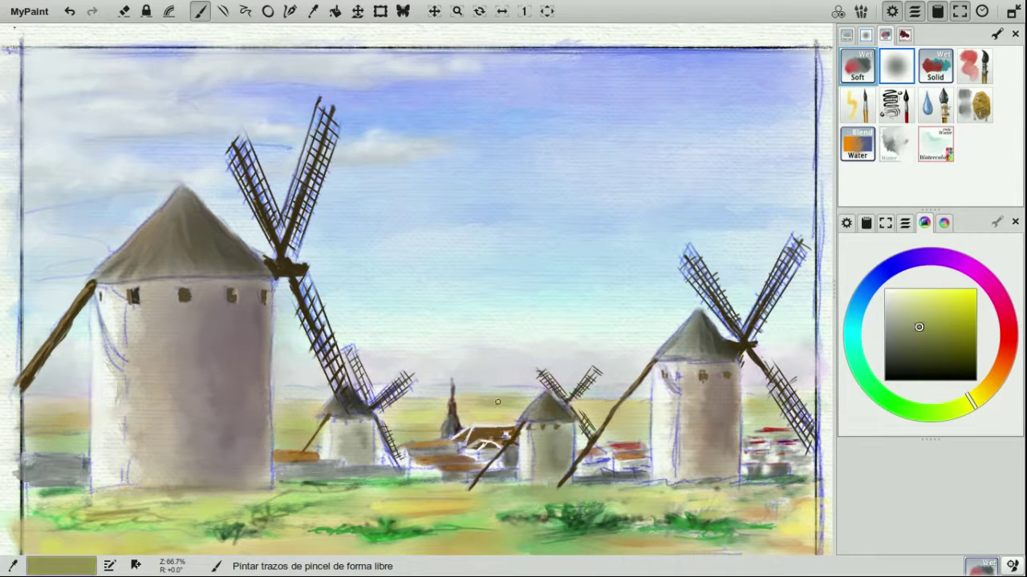
left_click(900, 400)
left_click_drag(900, 398, 927, 410)
left_click_drag(765, 401, 744, 400)
left_click_drag(282, 404, 318, 403)
Step: Hide the Esbozo sketch layer and brush muted brown over the field between the large and left small windmills
left_click(904, 224)
left_click(853, 311)
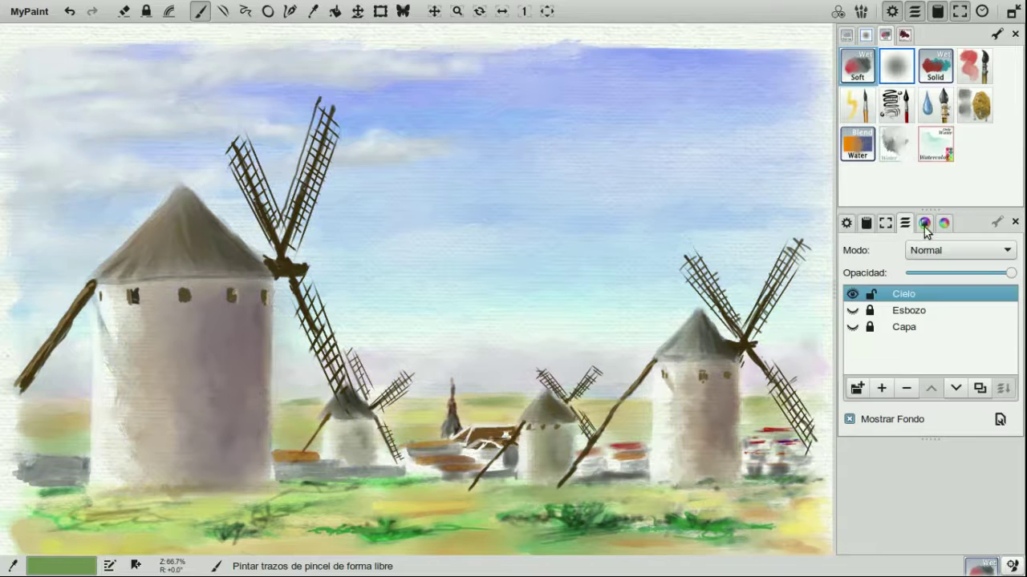
left_click(925, 225)
left_click_drag(926, 412, 993, 382)
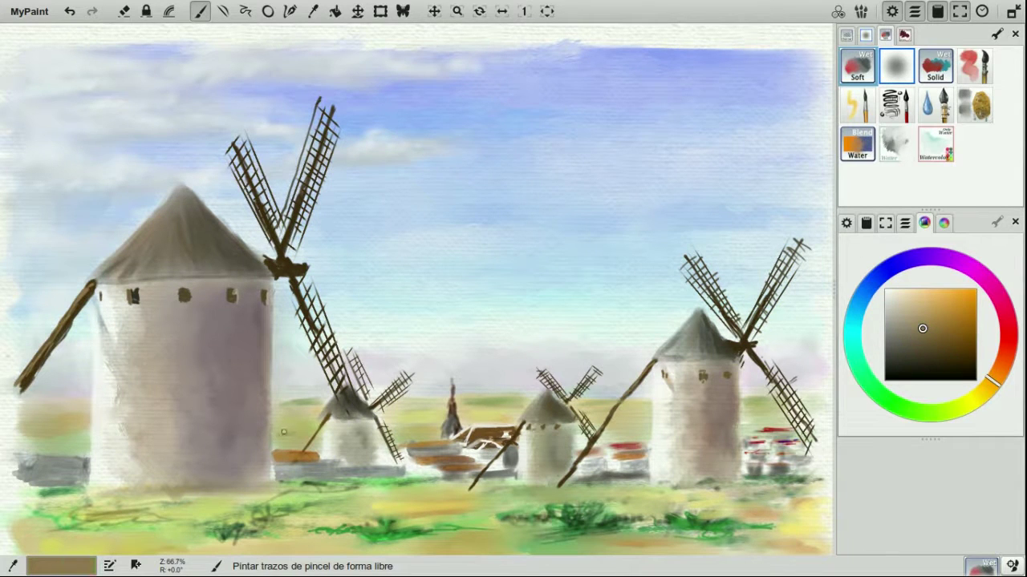
mouse_move(300, 445)
left_mouse_down()
mouse_move(281, 435)
mouse_move(313, 441)
mouse_move(284, 431)
left_mouse_up()
Step: Soften the field to the left of the large windmill with a reduced water-drop brush
left_click(896, 144)
left_click(941, 356)
left_click(857, 145)
left_click(896, 105)
left_click(935, 105)
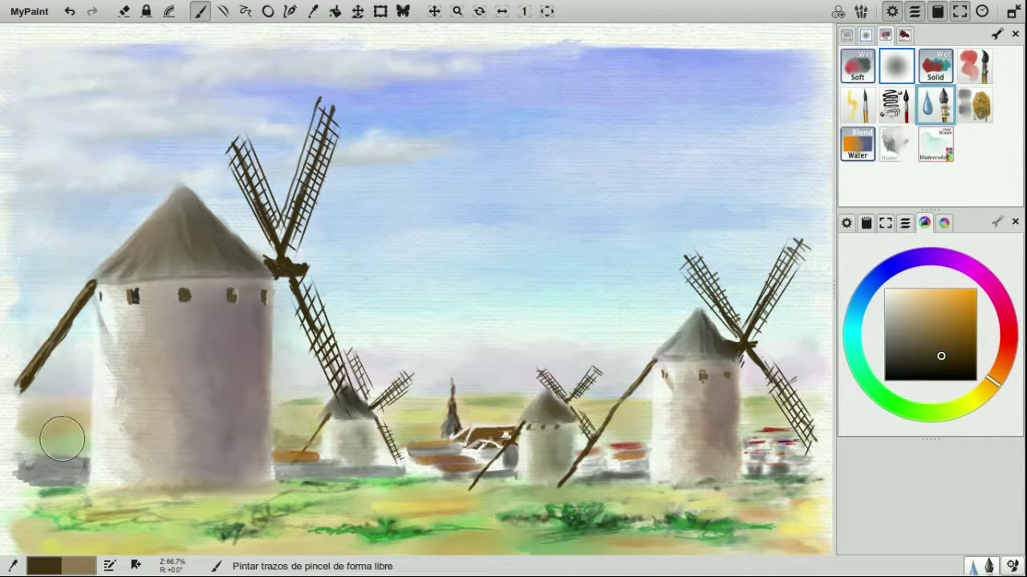
key("d")
key("d")
key("d")
key("d")
left_click(68, 435)
left_click(920, 310)
left_click(64, 429)
Step: Paint olive green strokes across the field left of the large windmill with the black-scribble brush
left_click(896, 105)
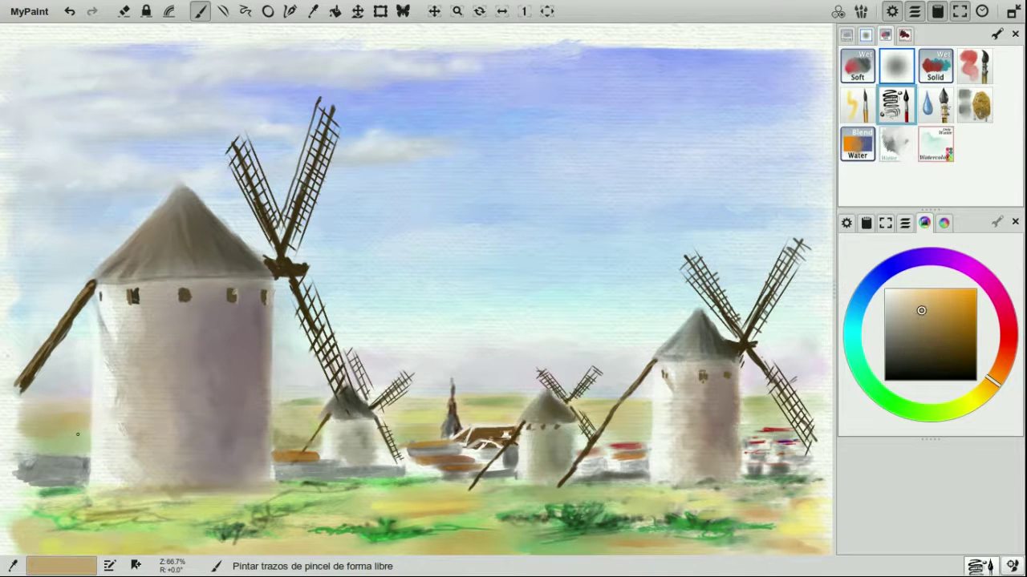
left_click(987, 394)
left_click(932, 336)
left_click(969, 402)
mouse_move(67, 435)
left_mouse_down()
mouse_move(86, 434)
mouse_move(26, 440)
left_mouse_up()
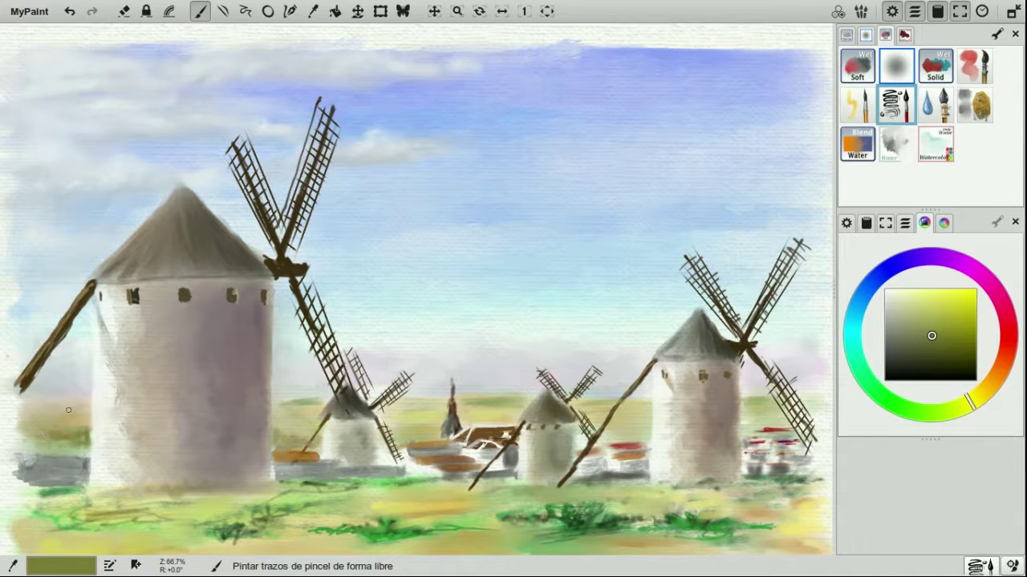
left_click_drag(87, 406, 76, 404)
Step: Paint dark and yellowish green grass along the hill's upper edge around the large and left small windmills' bases
left_click(995, 381)
left_click(956, 351)
left_click(892, 403)
left_click_drag(69, 502, 69, 490)
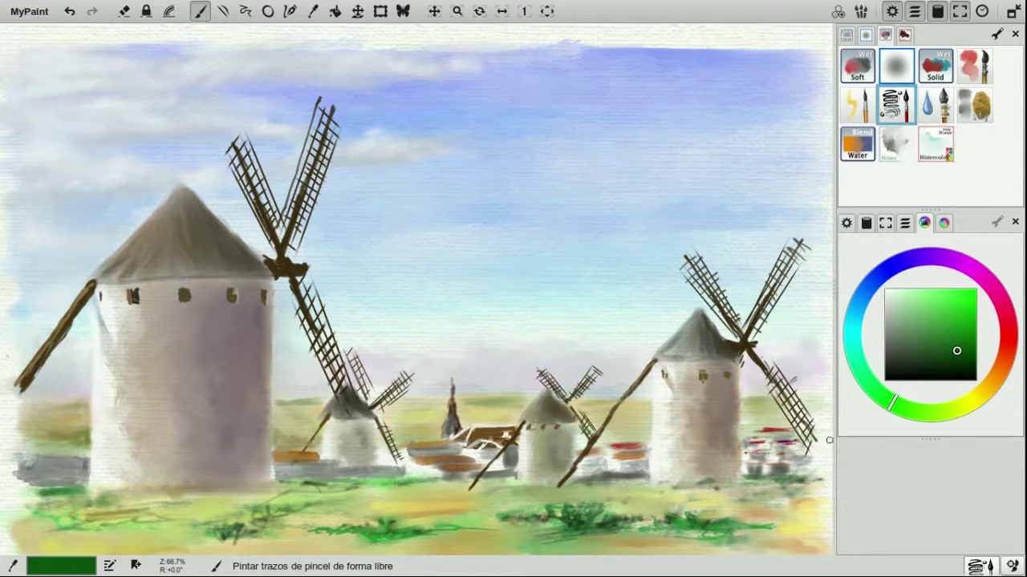
left_click(928, 411)
left_click(953, 409)
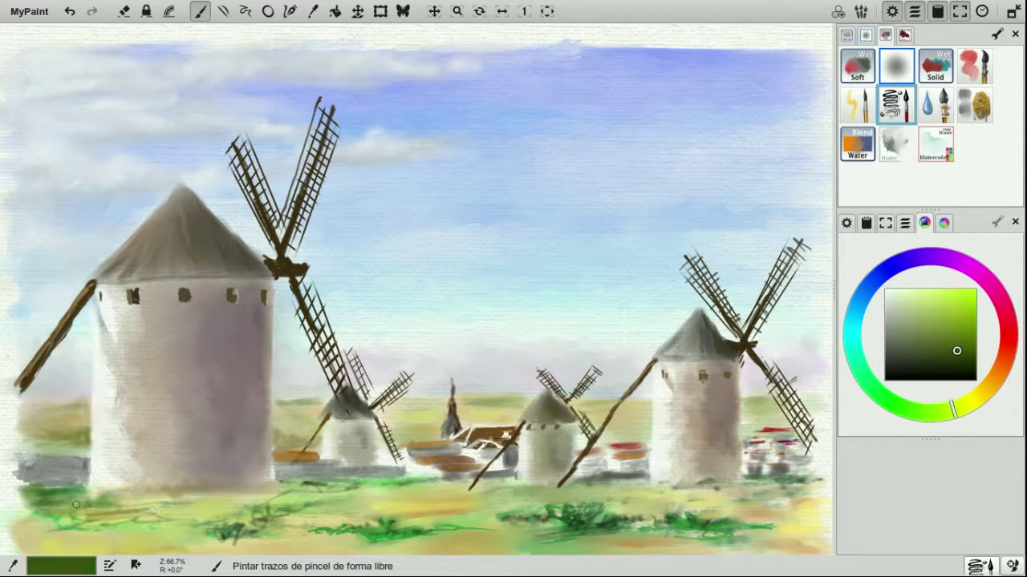
mouse_move(139, 498)
left_mouse_down()
mouse_move(26, 505)
mouse_move(411, 484)
left_mouse_up()
mouse_move(411, 484)
left_mouse_down()
mouse_move(225, 499)
mouse_move(281, 499)
left_mouse_up()
Step: Add brown and ochre earth strokes at the base of the large windmill and below the far-right windmill
left_click(987, 388)
left_click(962, 333)
mouse_move(181, 503)
left_mouse_down()
mouse_move(204, 510)
mouse_move(192, 497)
left_mouse_up()
left_click(957, 363)
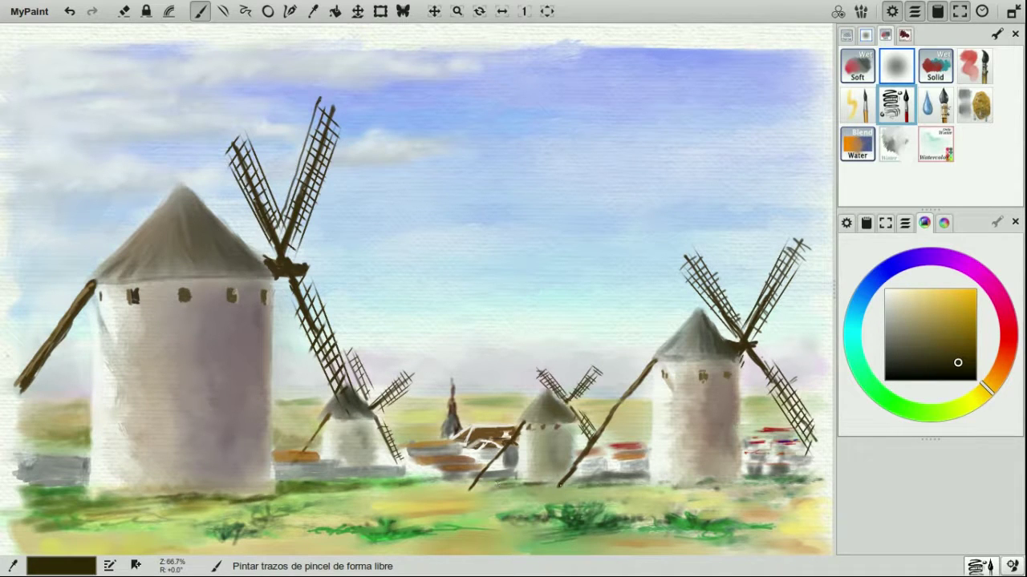
left_click(962, 316)
mouse_move(754, 488)
left_mouse_down()
mouse_move(632, 501)
mouse_move(694, 504)
left_mouse_up()
Step: Paint dark brown shadow strokes across the whole width of the foreground hill
left_click(965, 358)
left_click(952, 351)
mouse_move(117, 529)
left_mouse_down()
mouse_move(98, 548)
mouse_move(73, 541)
mouse_move(308, 521)
mouse_move(303, 508)
mouse_move(286, 509)
mouse_move(340, 527)
mouse_move(375, 554)
mouse_move(434, 503)
mouse_move(429, 512)
mouse_move(465, 538)
mouse_move(381, 520)
mouse_move(420, 512)
mouse_move(376, 502)
mouse_move(374, 511)
mouse_move(429, 517)
mouse_move(591, 512)
mouse_move(679, 527)
mouse_move(826, 515)
left_mouse_up()
Step: Paint light sandy highlights across the foreground hill between the grass patches
left_click(904, 306)
left_click(921, 294)
mouse_move(691, 501)
left_mouse_down()
mouse_move(369, 502)
mouse_move(160, 522)
mouse_move(103, 539)
left_mouse_up()
Step: Paint dark strokes across the lower foreground beneath the large windmill
scroll(437, 550, "down", 3)
left_click(942, 346)
mouse_move(164, 454)
left_mouse_down()
mouse_move(97, 465)
mouse_move(325, 428)
left_mouse_up()
Step: Add bright green blades to the middle grass tuft and darker green strokes to the bushes with the yellow-stroke brush
left_click(857, 105)
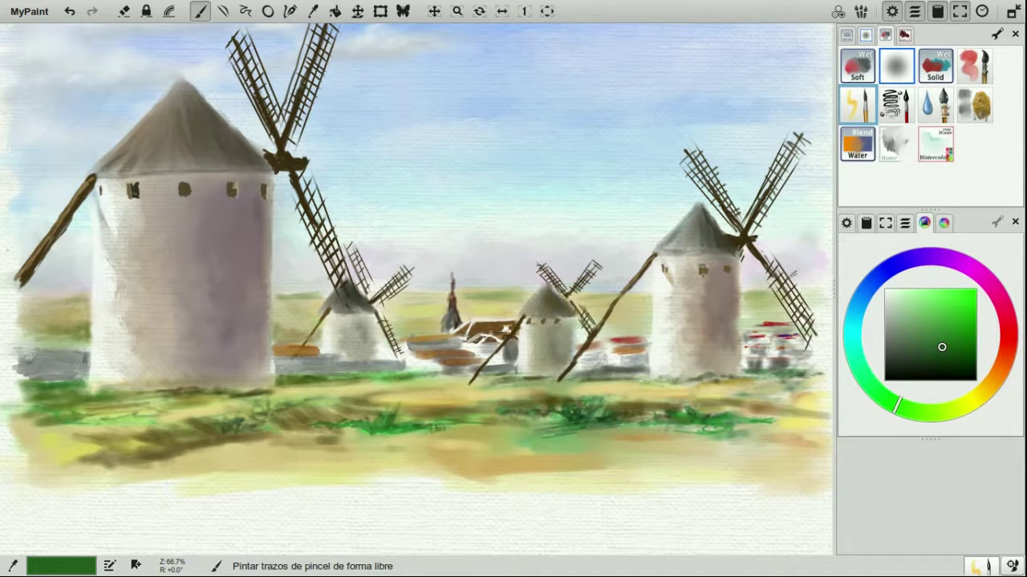
left_click(956, 337)
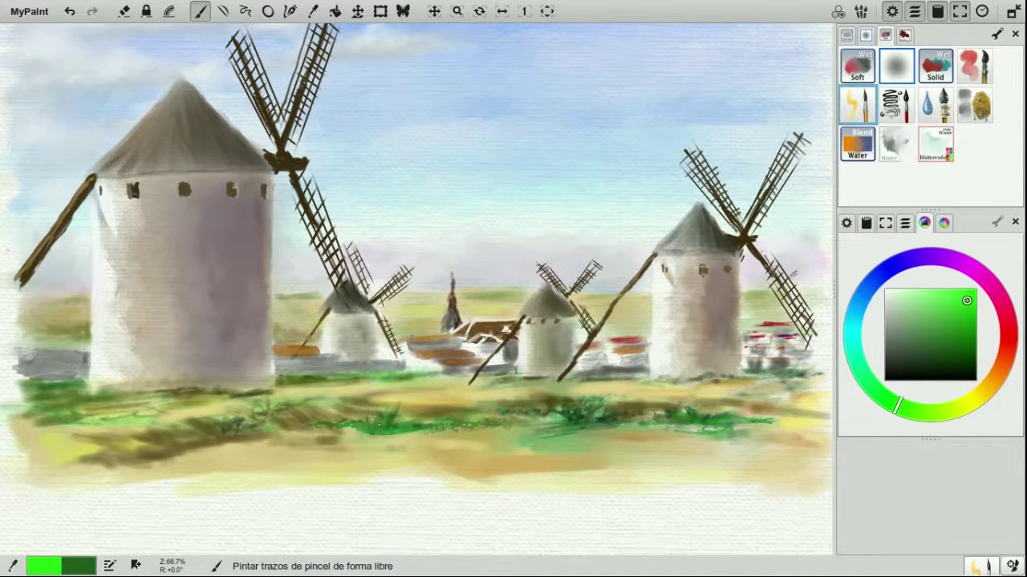
left_click_drag(370, 429, 397, 418)
left_click(951, 353)
left_click_drag(553, 402, 587, 394)
mouse_move(645, 411)
left_mouse_down()
mouse_move(682, 402)
mouse_move(661, 399)
left_mouse_up()
Step: Paint darker green strokes into the bushes on the hill below the second-largest windmill, using greens sampled from the canvas
left_click(965, 335)
left_click(955, 318)
left_click(665, 401, "ctrl")
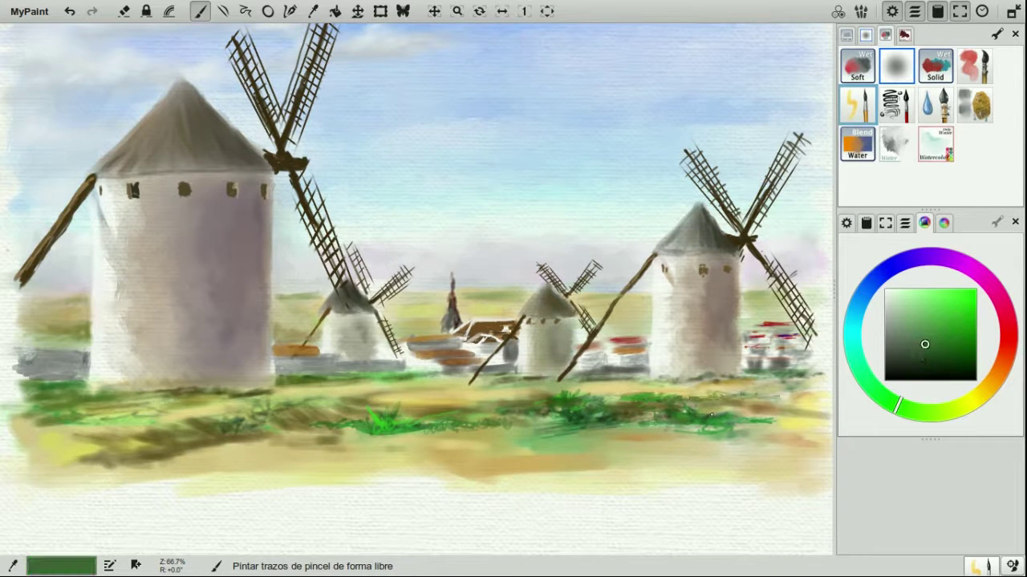
left_click(726, 422, "ctrl")
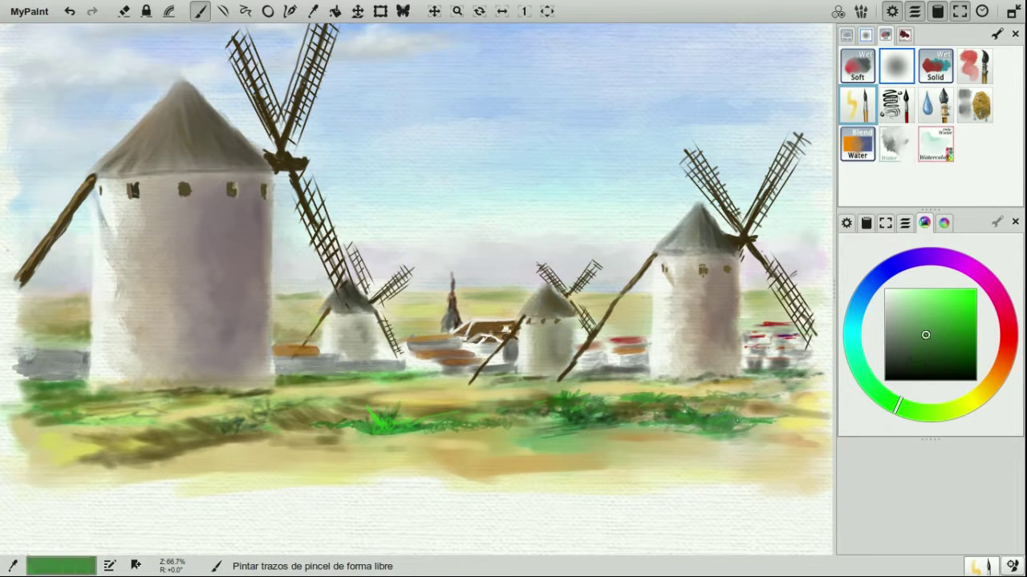
Step: Switch to the black-squiggle brush and paint green grass blades across the foreground beneath the large windmill
left_click(896, 106)
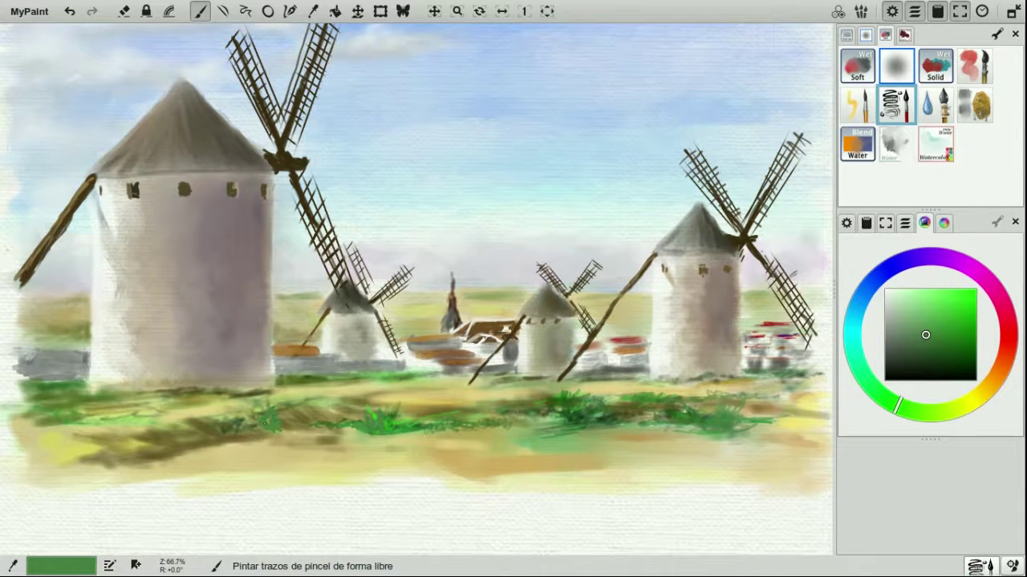
left_click(882, 395)
left_click(961, 311)
left_click_drag(255, 419, 296, 444)
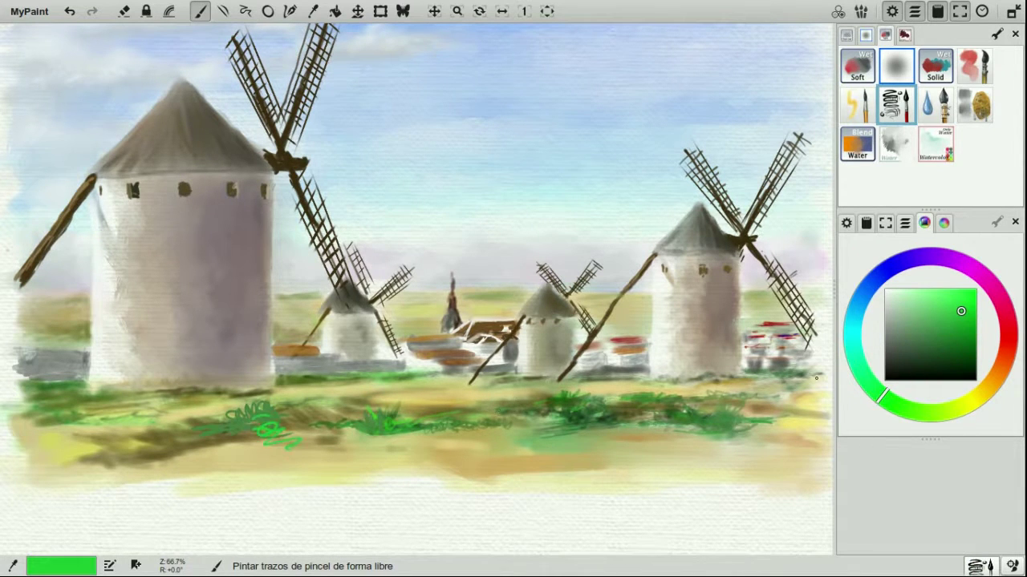
left_click(953, 342)
mouse_move(222, 425)
left_mouse_down()
mouse_move(261, 410)
mouse_move(347, 427)
mouse_move(178, 441)
left_mouse_up()
left_click_drag(24, 427, 148, 414)
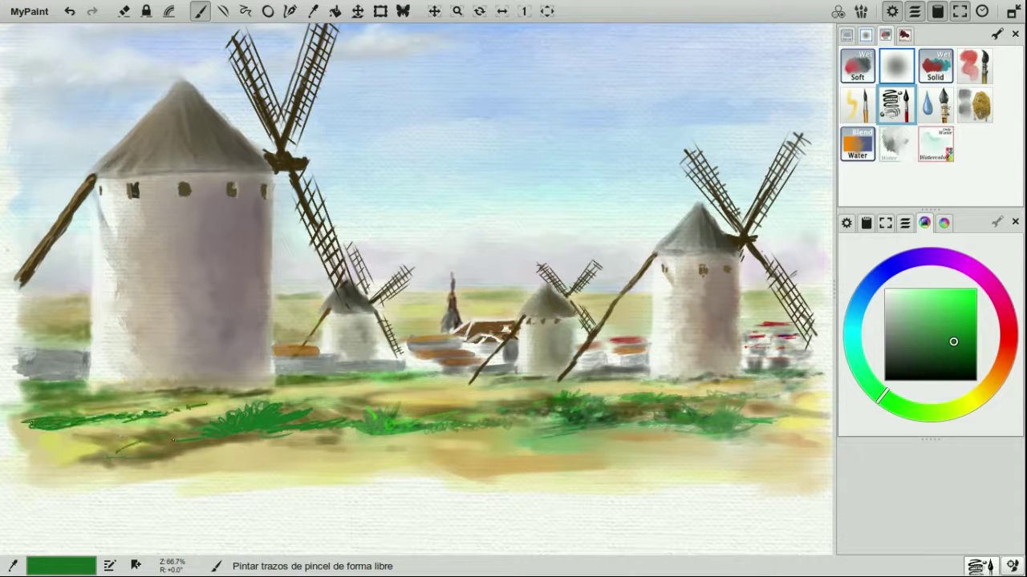
Step: Shade the spiky grass tuft beneath the large windmill with dark green and reddish-brown strokes
left_click(896, 370)
key("ctrl+z")
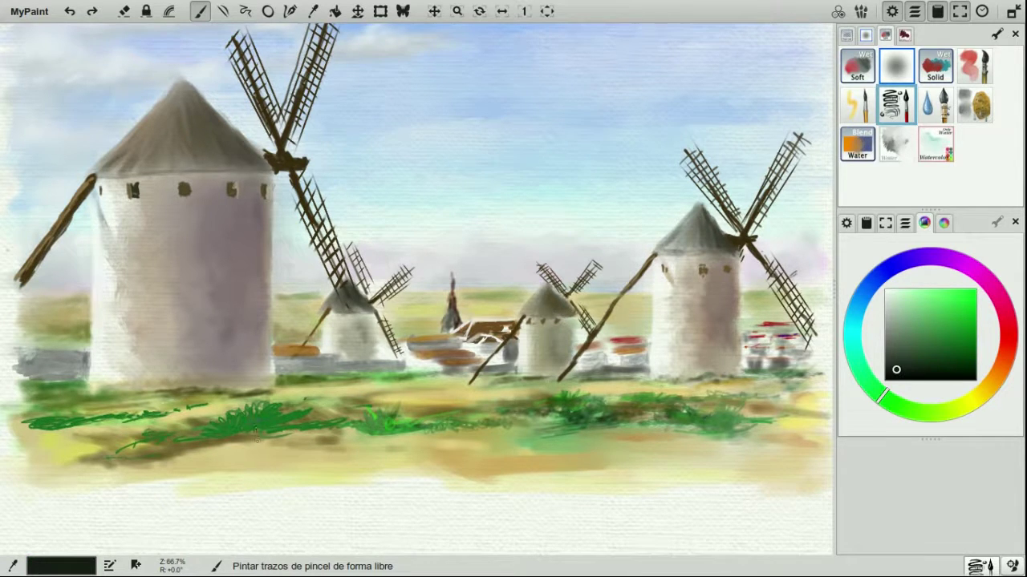
key("ctrl+z")
left_click(918, 355)
mouse_move(233, 422)
left_mouse_down()
mouse_move(299, 425)
mouse_move(279, 419)
left_mouse_up()
left_click(1002, 361)
left_click(925, 356)
left_click_drag(267, 428, 296, 419)
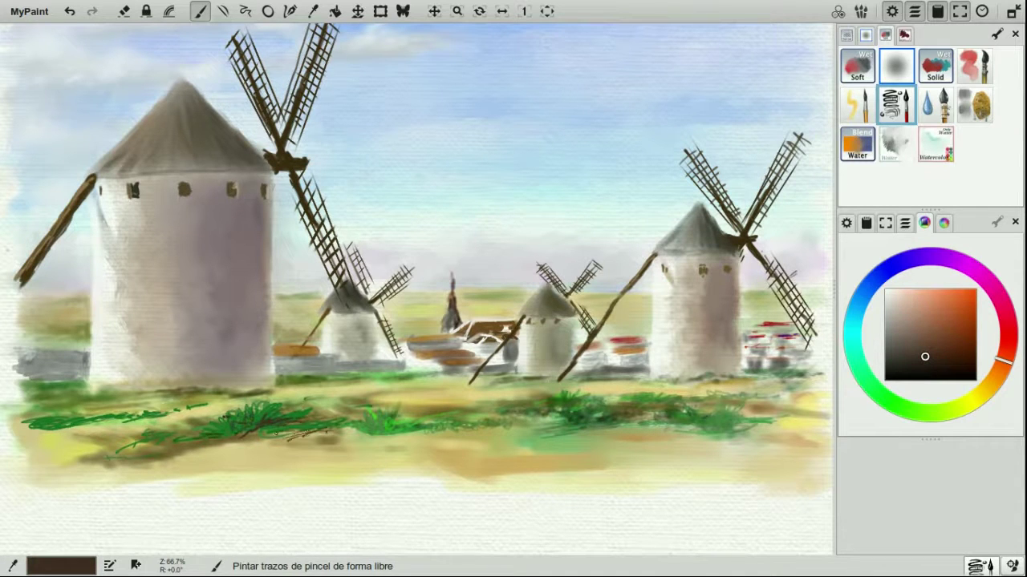
Step: Extend the brown twigs beside the spiky tuft and add a small green tuft on the slope above it
key("ctrl+y")
key("ctrl+y")
key("ctrl+y")
key("ctrl+y")
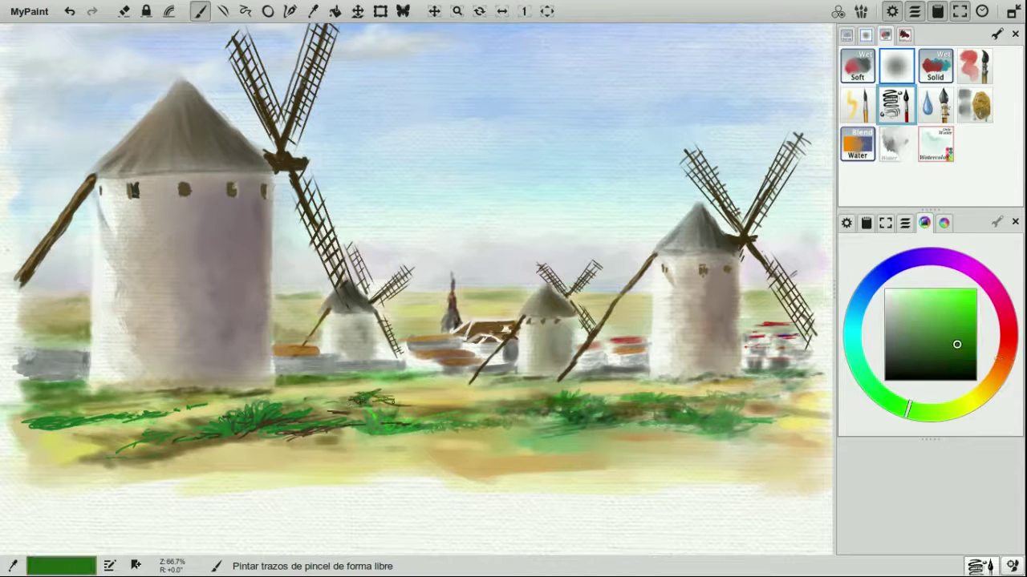
Step: Paint soft yellow highlights across the foreground hill between the grass tufts
left_click(964, 299)
left_click(958, 408)
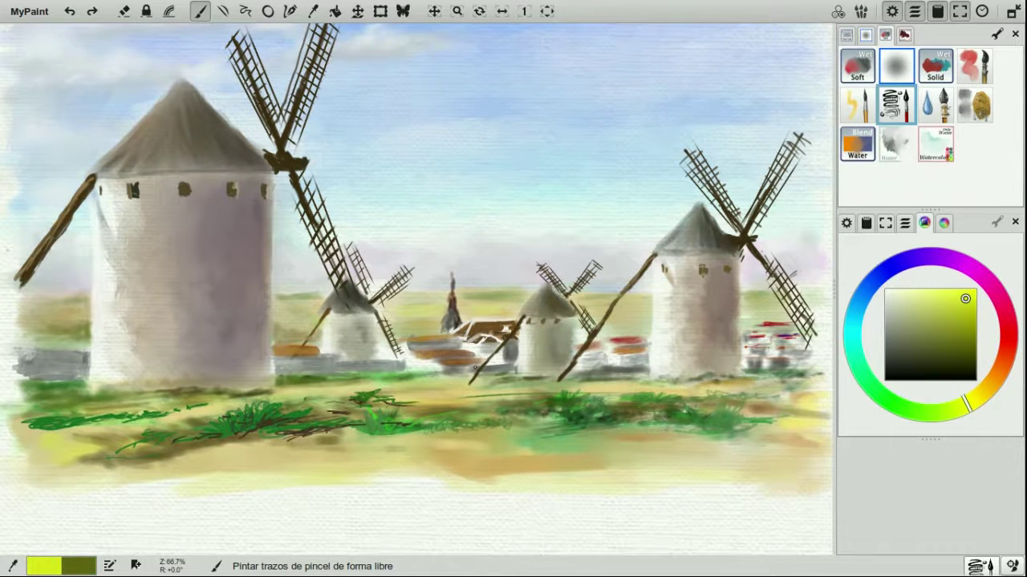
key("ctrl+y")
key("ctrl+z")
key("ctrl+z")
key("ctrl+z")
key("ctrl+z")
key("ctrl+z")
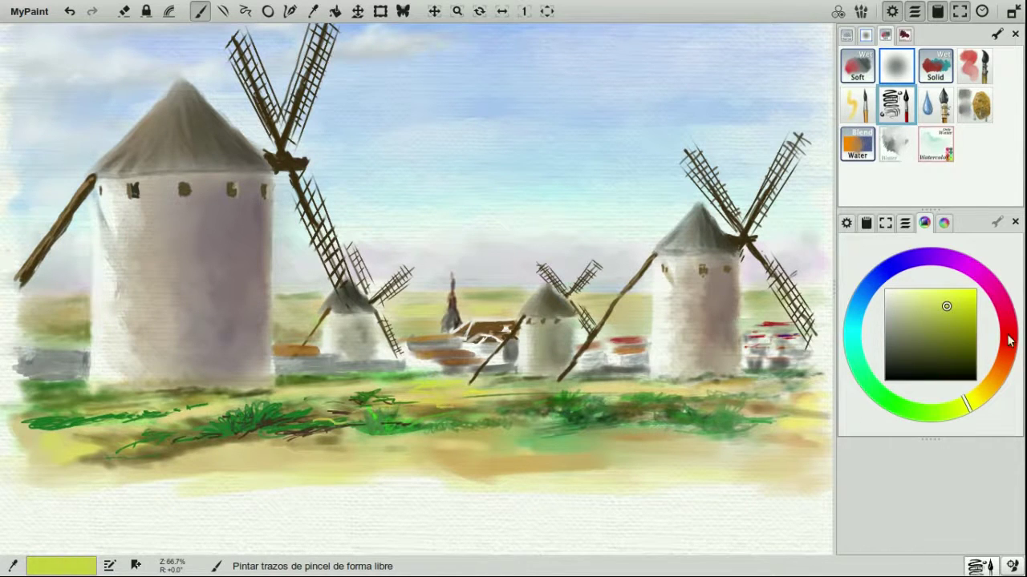
Step: Brush broad brown and yellow-green tones across the lower foreground from one edge of the painting to the other
mouse_move(141, 457)
left_mouse_down()
mouse_move(167, 471)
mouse_move(412, 433)
mouse_move(731, 442)
left_mouse_up()
left_click(969, 320)
mouse_move(626, 428)
left_mouse_down()
mouse_move(674, 437)
mouse_move(531, 452)
left_mouse_up()
left_click(955, 409)
left_click_drag(666, 438, 746, 433)
left_click_drag(525, 429, 498, 433)
left_click_drag(297, 472, 28, 405)
Step: Brush brown and deep green tones over the hill around the large windmill's foot
left_click(998, 374)
left_click(942, 344)
left_click(972, 396)
left_click(912, 410)
left_click(967, 343)
mouse_move(225, 404)
left_mouse_down()
mouse_move(22, 408)
mouse_move(345, 383)
left_mouse_up()
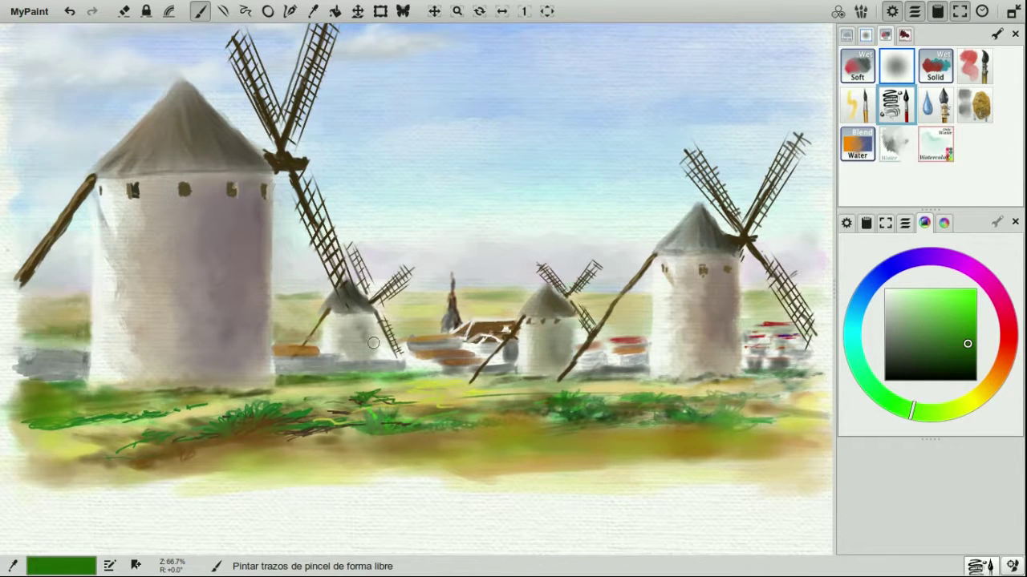
Step: Paint grey-brown strokes along the base of the large windmill with colours sampled from the canvas
left_click(997, 374)
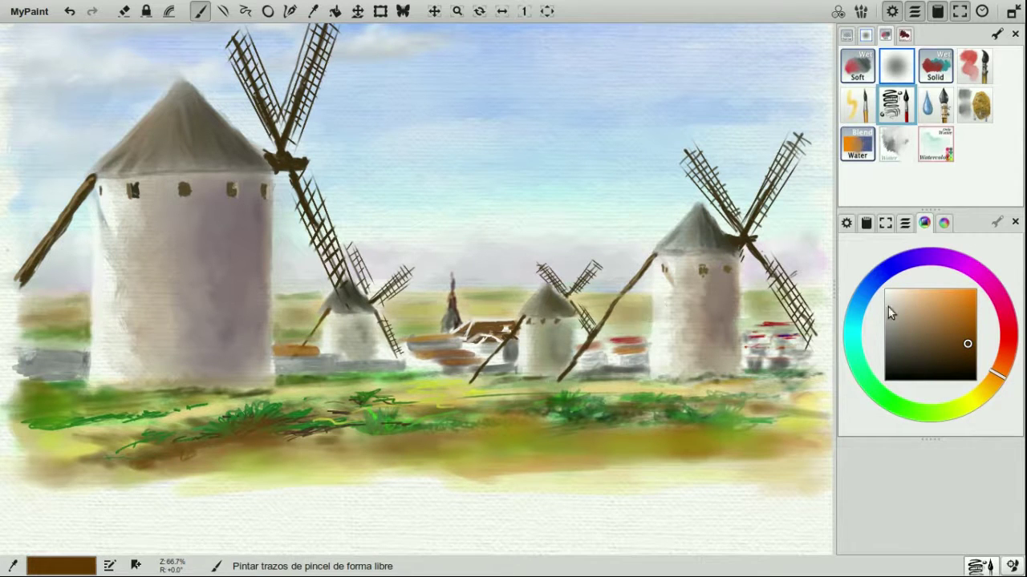
left_click(659, 318, "ctrl")
left_click(126, 388, "ctrl")
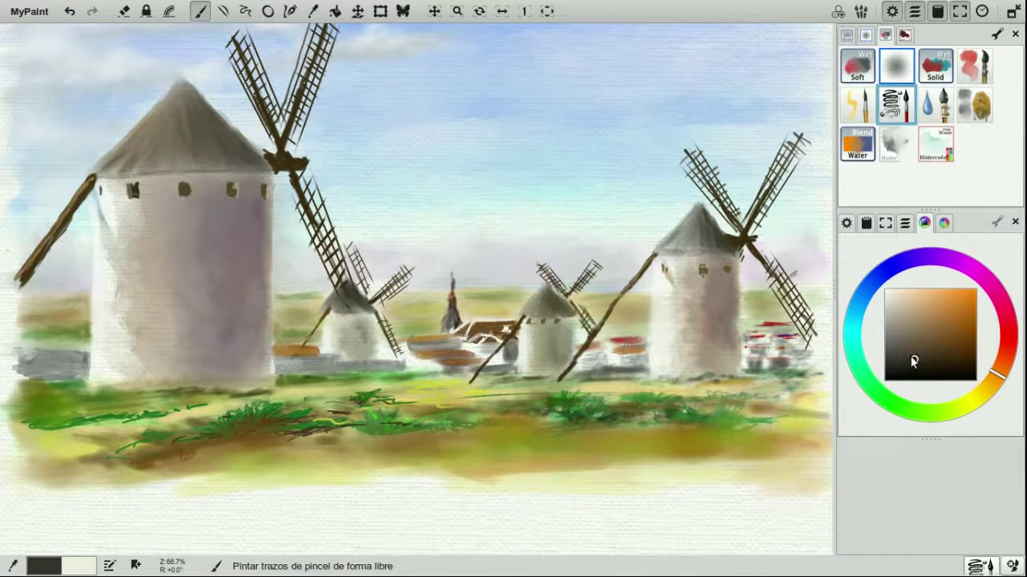
left_click(251, 381, "ctrl")
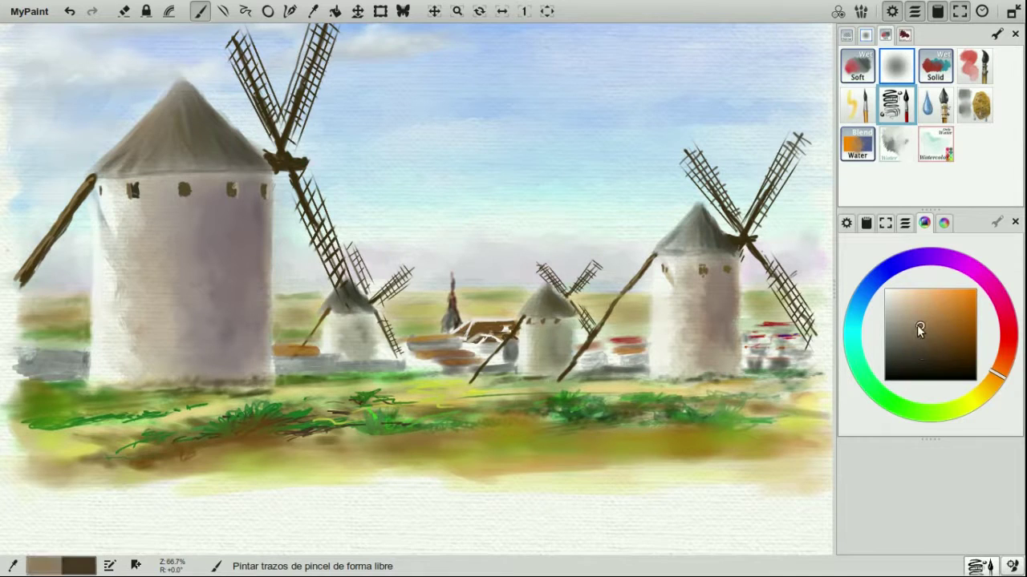
left_click(221, 386, "ctrl")
left_click_drag(213, 382, 225, 381)
Step: Add green and dark olive strokes where the shaded side of the large windmill meets the grass
left_click(328, 390, "ctrl")
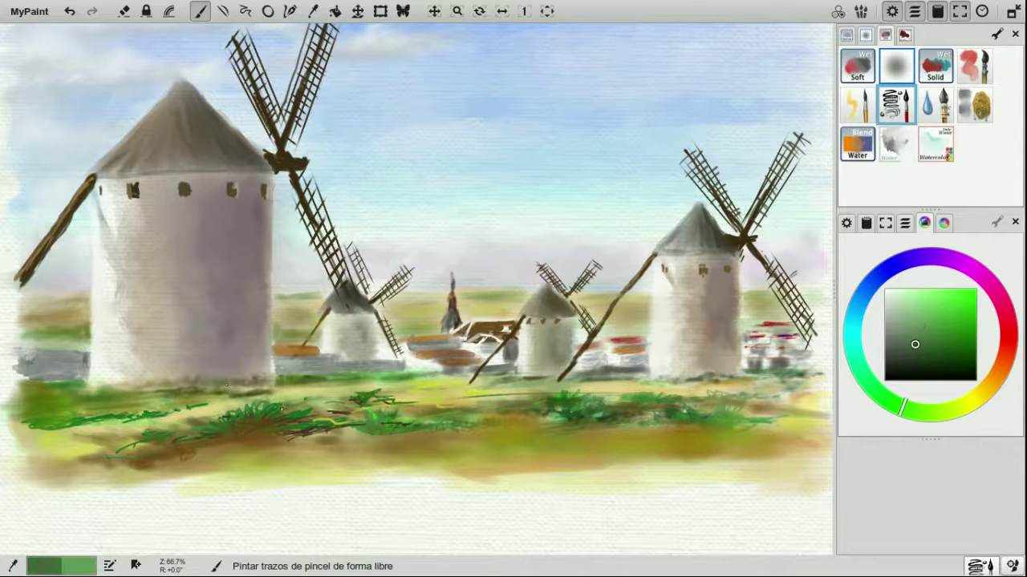
left_click(215, 385, "ctrl")
left_click(929, 338)
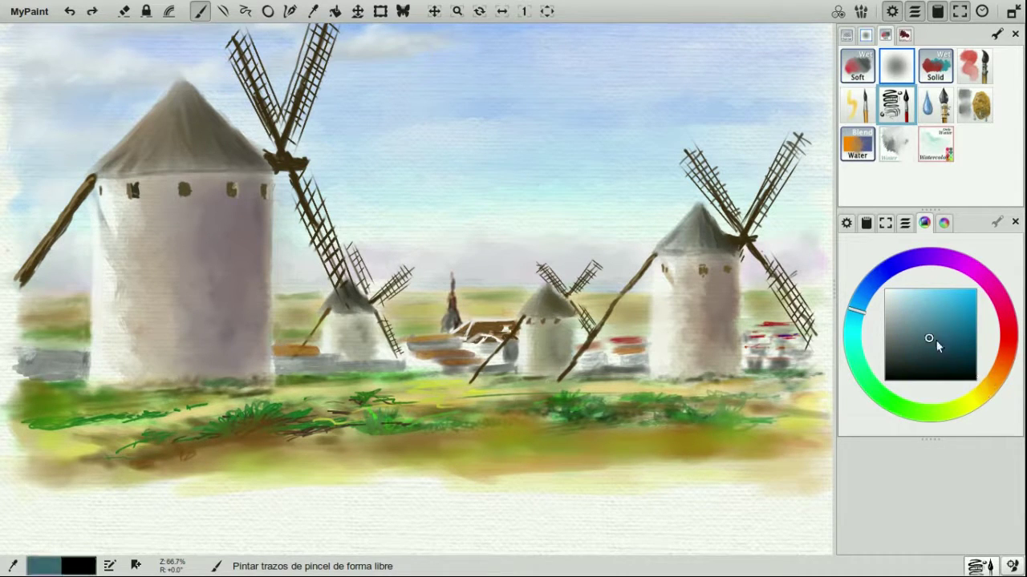
left_click(215, 389, "ctrl")
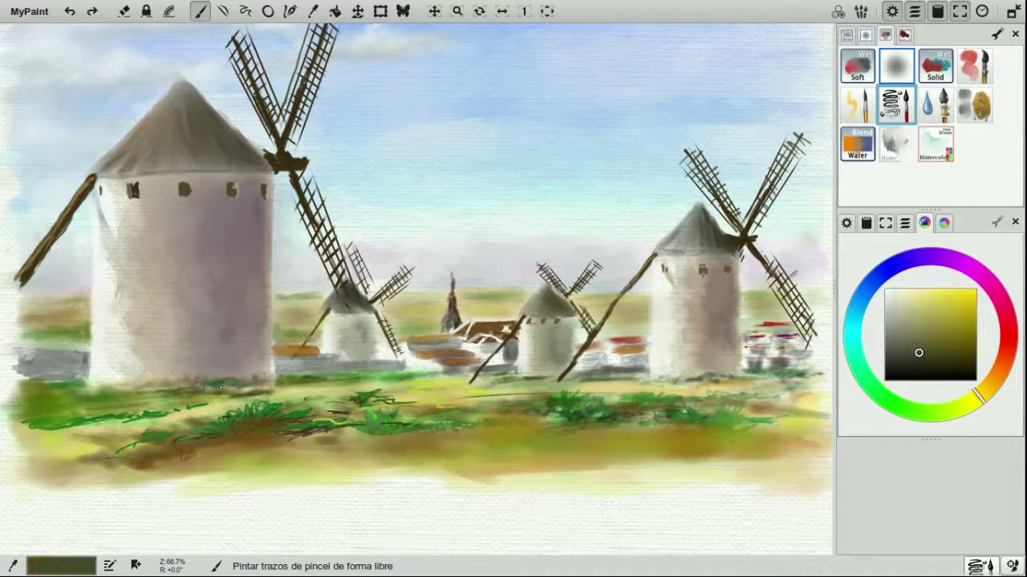
Step: Paint dark olive shadows between the grass tufts and green patches just below the middle bushes
left_click_drag(318, 416, 526, 409)
left_click_drag(696, 406, 780, 409)
left_click(482, 431, "ctrl")
left_click_drag(546, 422, 437, 436)
left_click(956, 303)
mouse_move(501, 430)
left_mouse_down()
mouse_move(481, 443)
mouse_move(471, 438)
mouse_move(507, 438)
left_mouse_up()
Step: Paint a green patch in the lower foreground beneath the large windmill and detail it with dark green blades
left_click(931, 331)
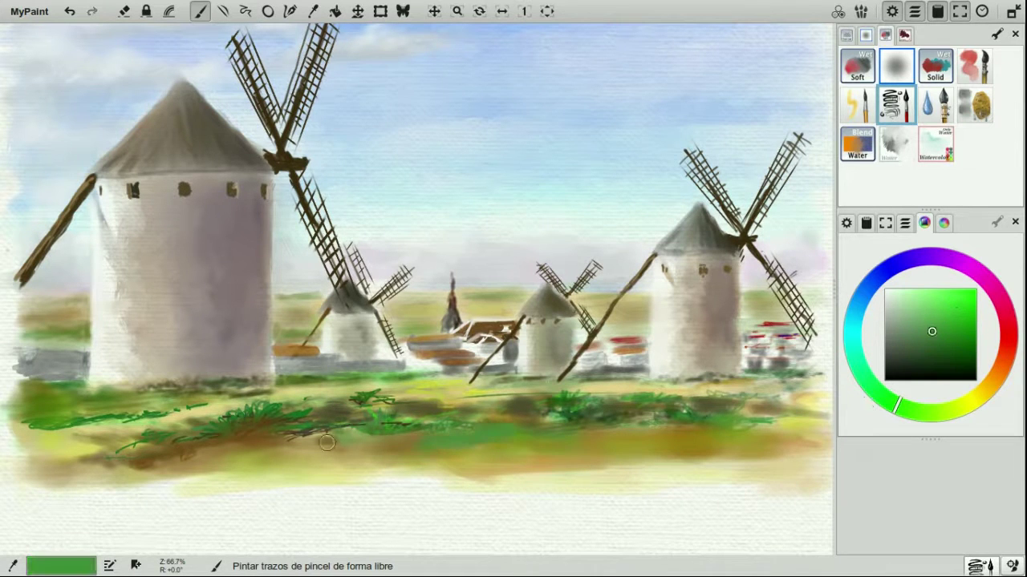
left_click_drag(222, 472, 358, 461)
left_click(927, 362)
left_click_drag(256, 461, 275, 459)
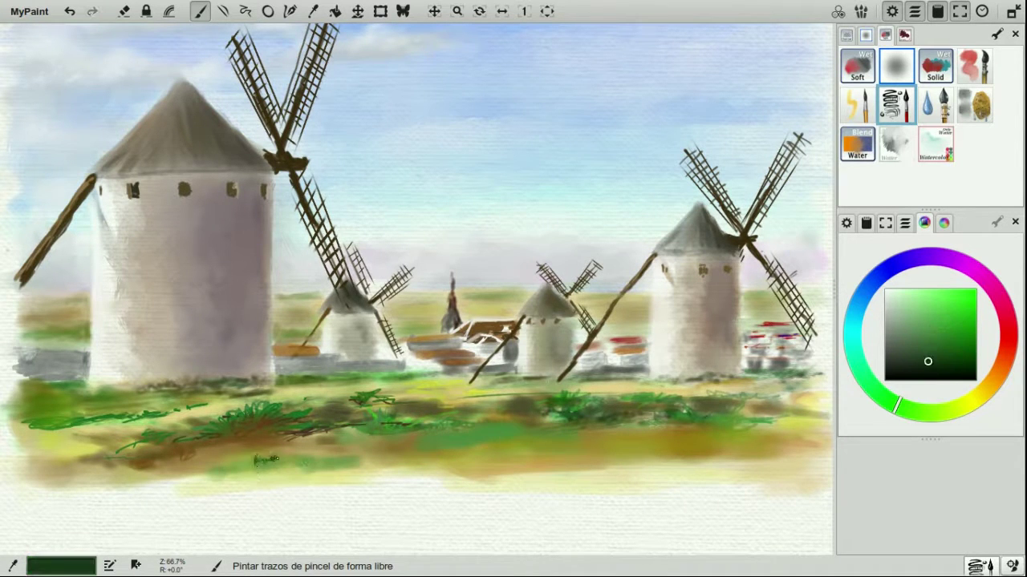
left_click(860, 304)
left_click(929, 322)
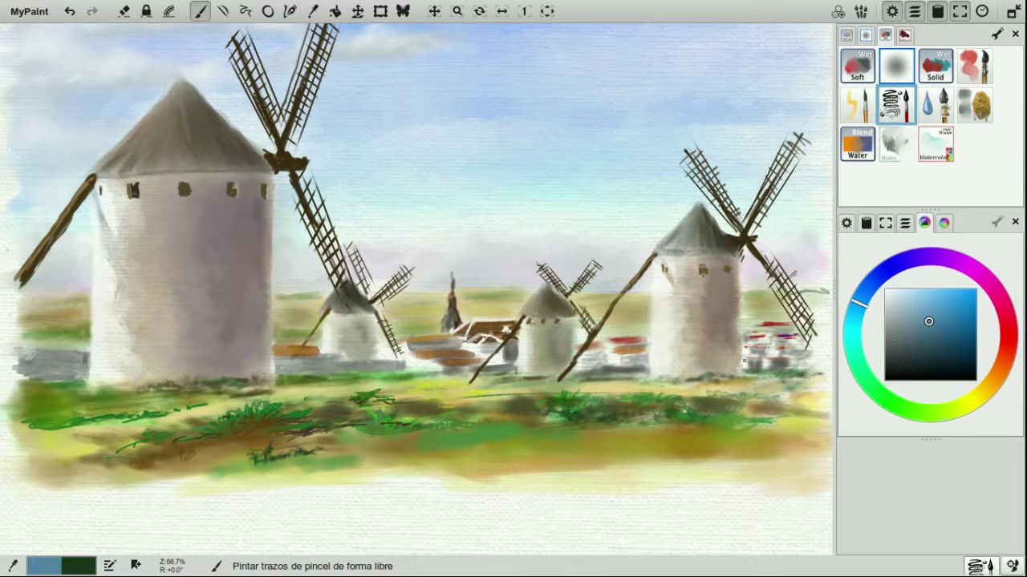
key("ctrl+z")
key("ctrl+z")
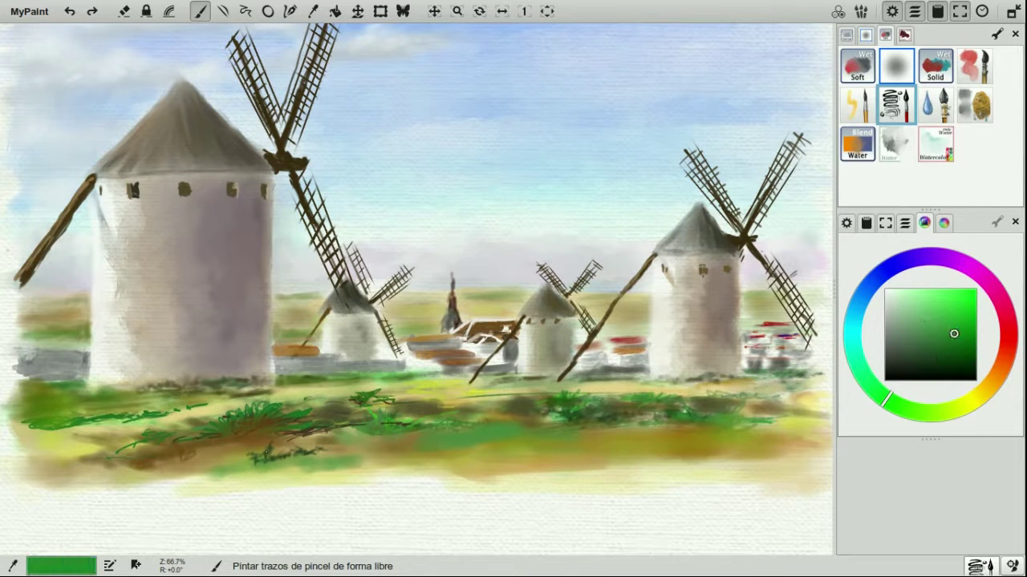
Step: Add dark red and brown accents to the foreground grass, and sign and date the painting in its lower right corner
left_click(1009, 331)
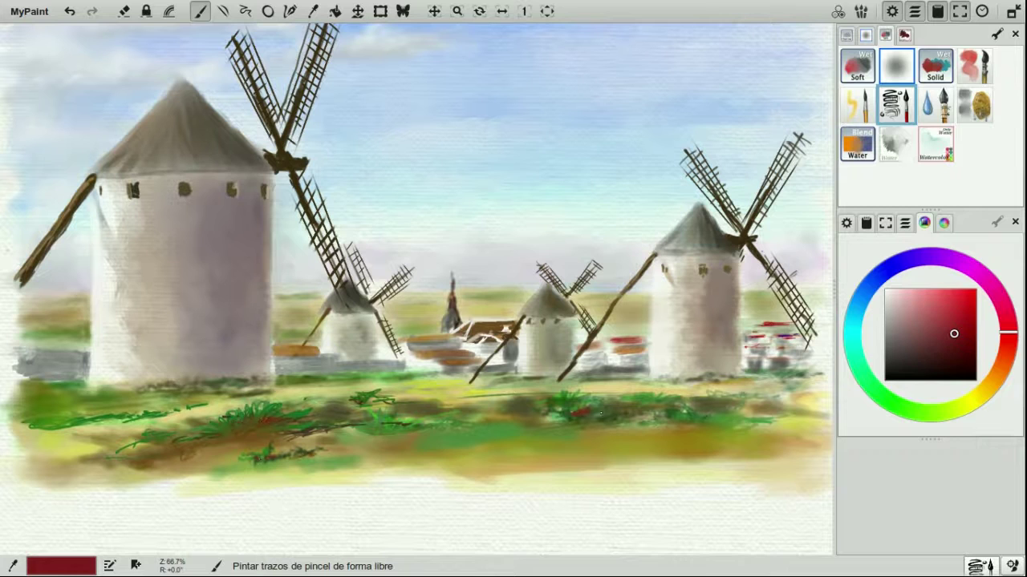
left_click(598, 415, "ctrl")
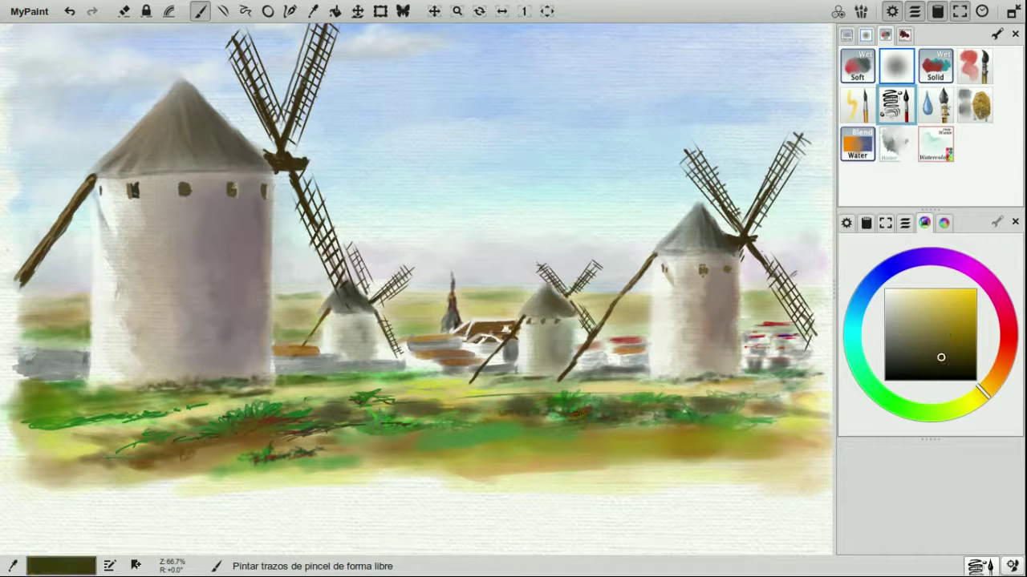
left_click(995, 378)
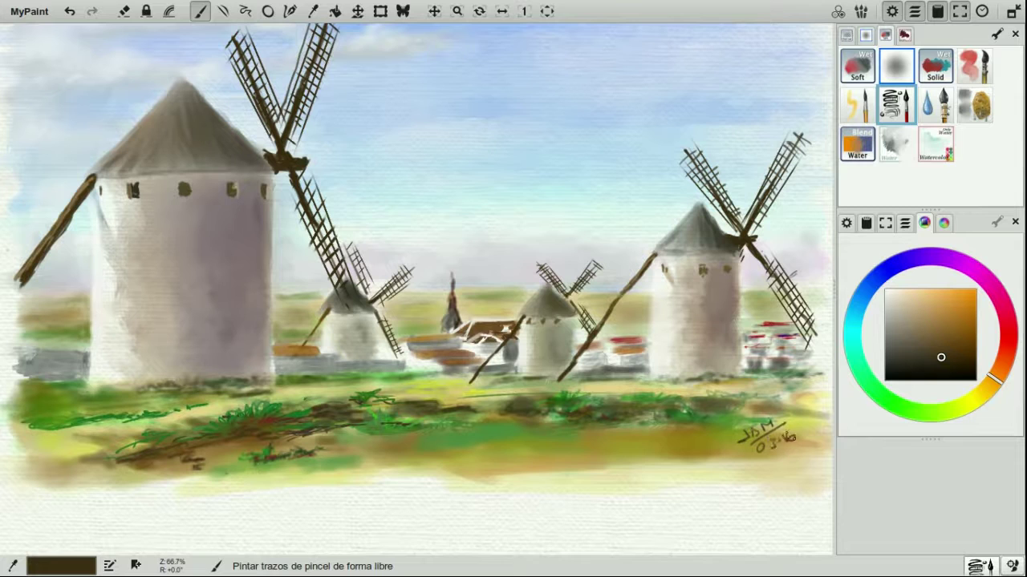
key("minus")
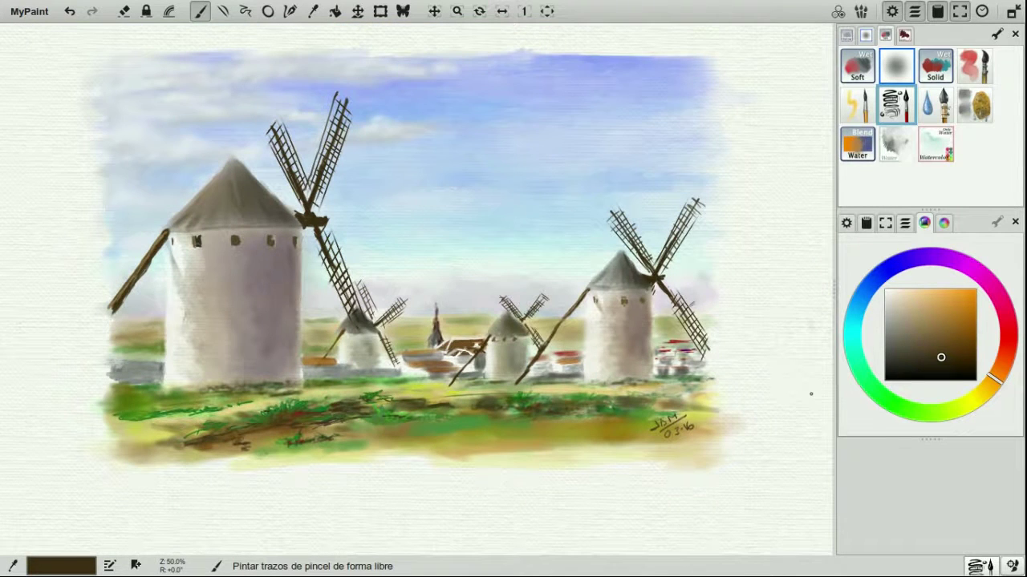
Step: Enable the document frame and adjust its edges to crop the canvas to the painted area
left_click(380, 11)
left_click(509, 166)
left_click_drag(30, 29, 110, 73)
left_click_drag(102, 527, 113, 452)
left_click_drag(747, 56, 603, 68)
Step: Switch to GIMP and open PA313360-1.png from the MP 19 paisaje al oleo folder
left_click(29, 12)
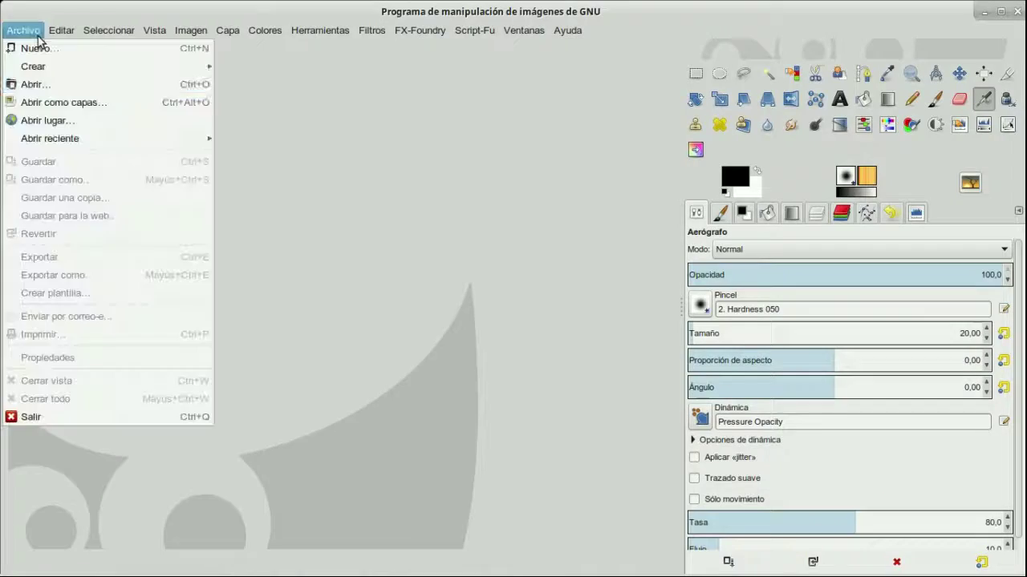
left_click(34, 86)
left_click(227, 222)
double_click(348, 235)
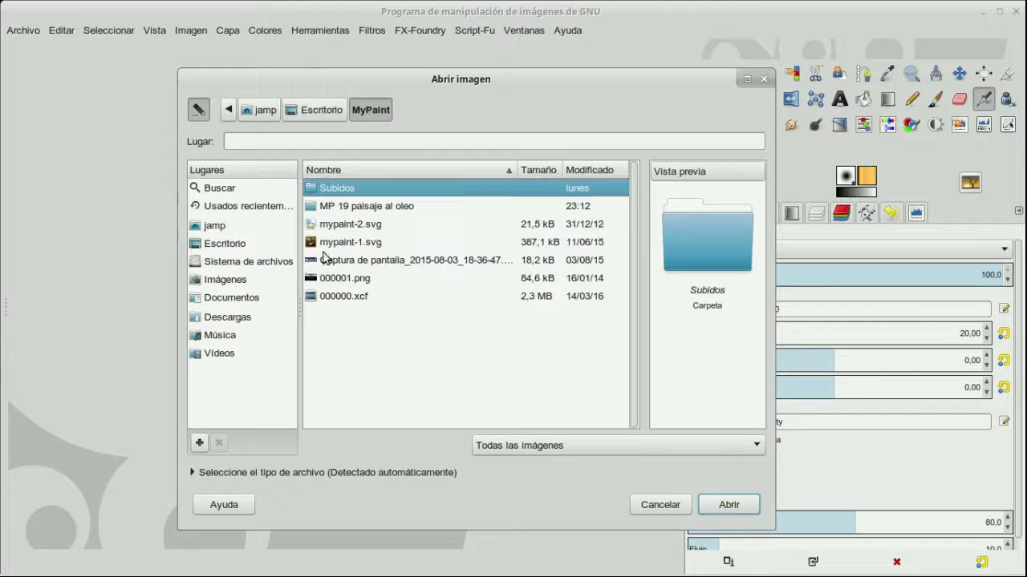
double_click(369, 210)
double_click(371, 210)
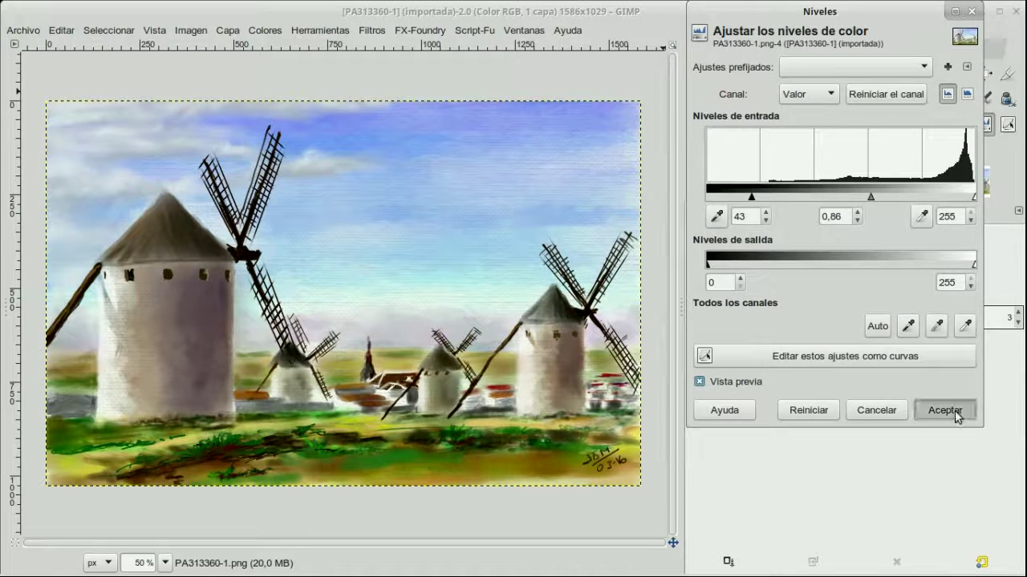
Step: Apply colour levels with input black 43 and gamma 0,86, and add a white-filled layer above the painting
left_click(931, 411)
left_click(820, 214)
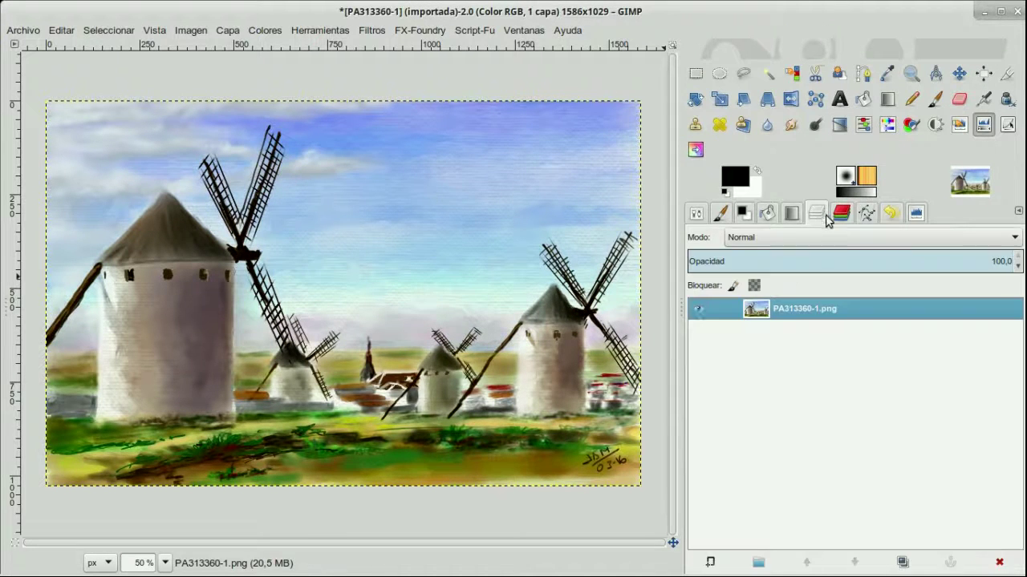
left_click(710, 564)
left_click(446, 343)
left_click(590, 395)
left_click(807, 332)
left_click(649, 346)
left_click(889, 410)
left_click(774, 310)
scroll(563, 238, "down", 1)
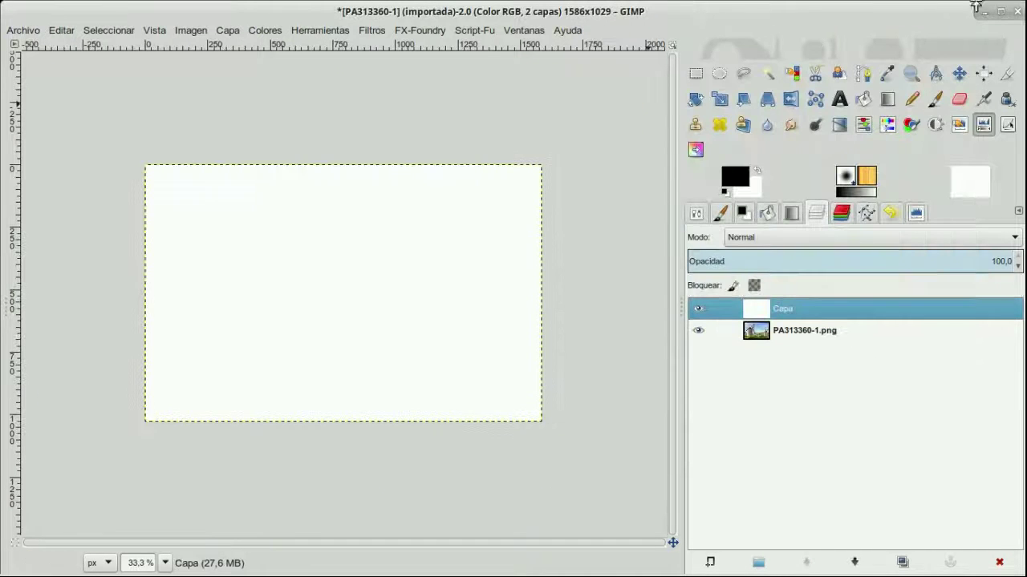
Step: Scale the white layer outward from its upper right corner to 1807 x 1170 px
left_click(720, 99)
left_click(460, 236)
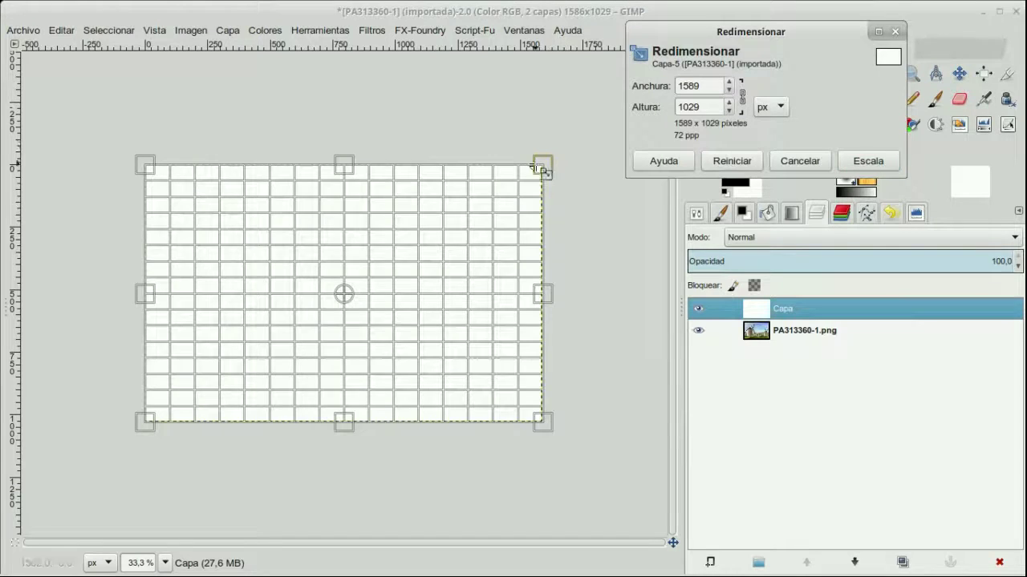
left_click_drag(541, 166, 595, 130)
left_click(867, 161)
Step: Lower the white layer beneath the painting and fit the canvas to the layers
left_click(776, 331)
left_click(776, 309)
left_click(854, 562)
left_click(191, 29)
left_click(225, 112)
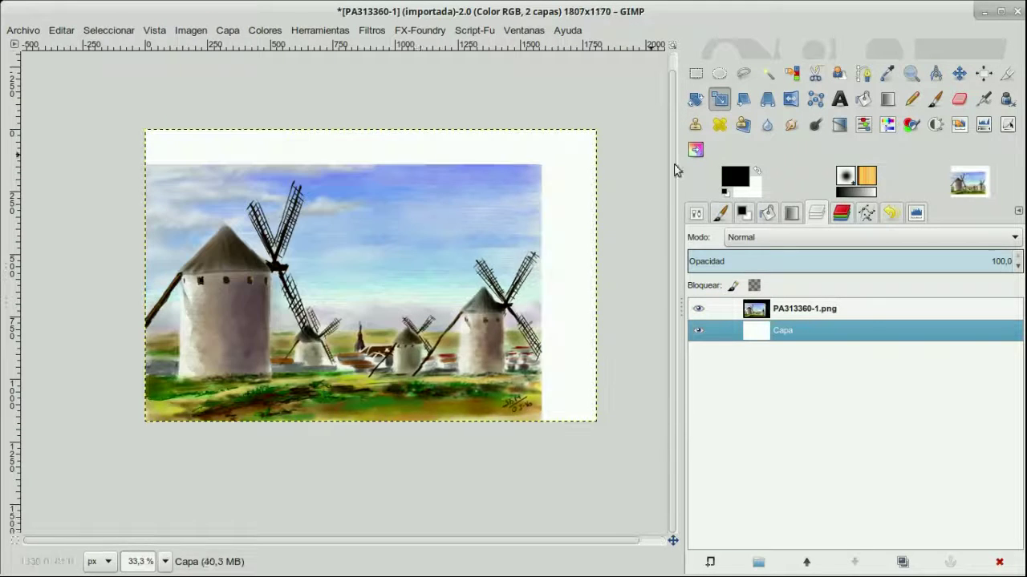
Step: Move the painting layer to the centre of the white layer so an even border surrounds it
key("Page_Up")
left_click(959, 73)
left_click_drag(346, 290, 374, 275)
Step: Export the bordered painting as PA313360-1.jpg in the MP 19 paisaje al oleo folder
left_click(23, 30)
left_click(57, 275)
left_click(334, 130)
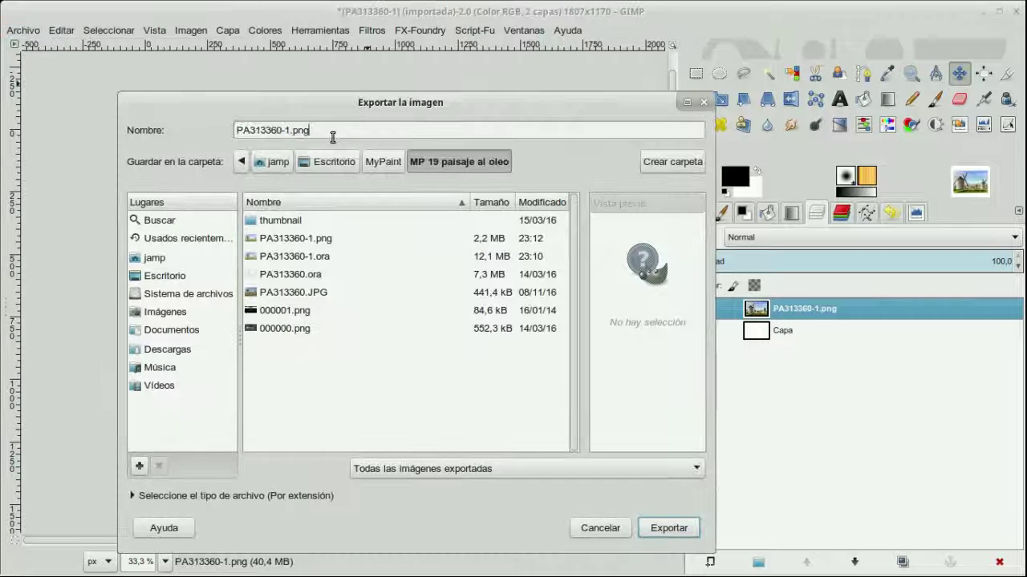
key("BackSpace")
key("BackSpace")
key("BackSpace")
type("jp")
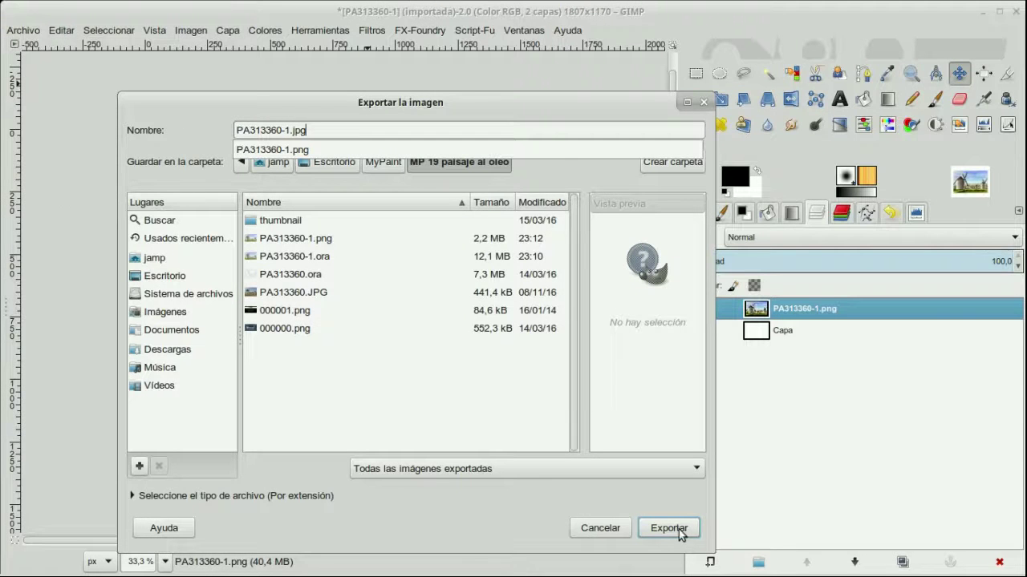
left_click(679, 533)
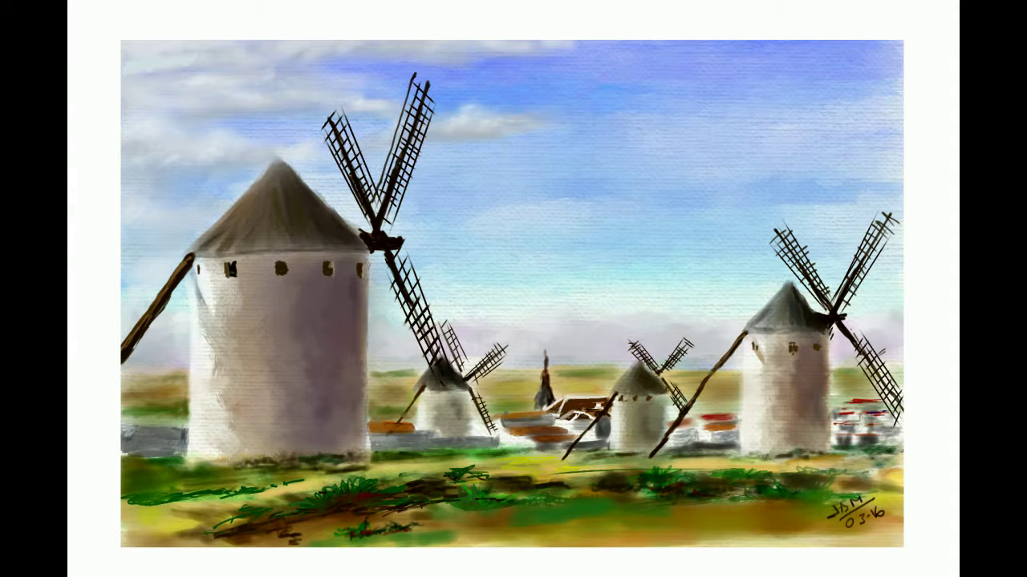